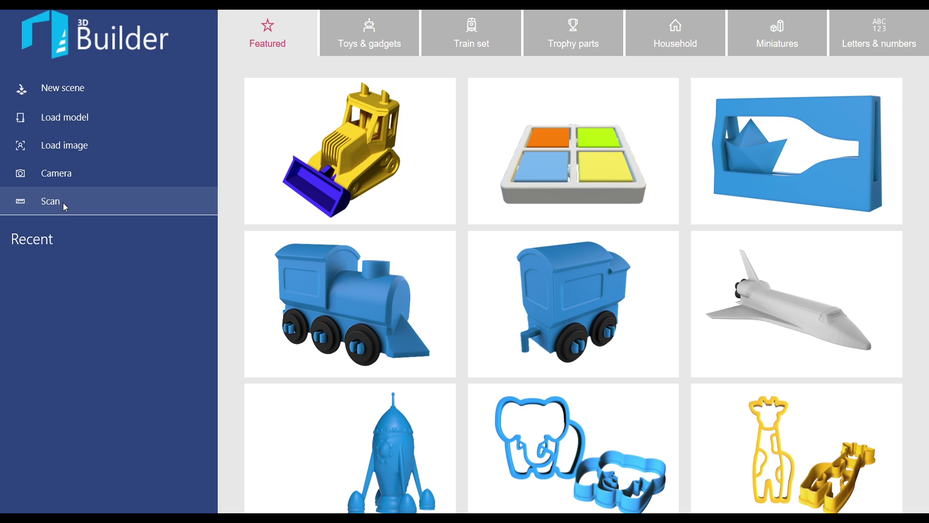
- Browse the model library categories: Featured, Toys & gadgets, Train set, Trophy parts, Household, Miniatures, and Letters & numbers
left_click(273, 41)
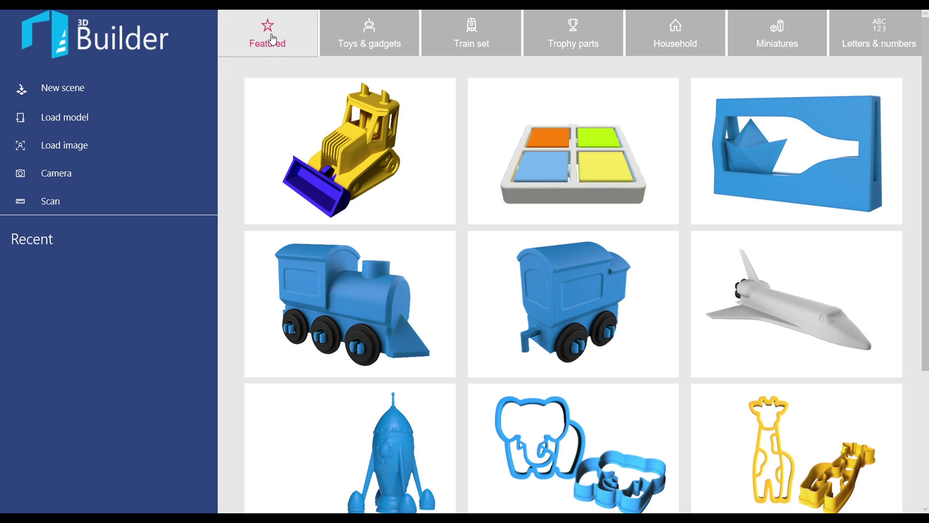
left_click(366, 35)
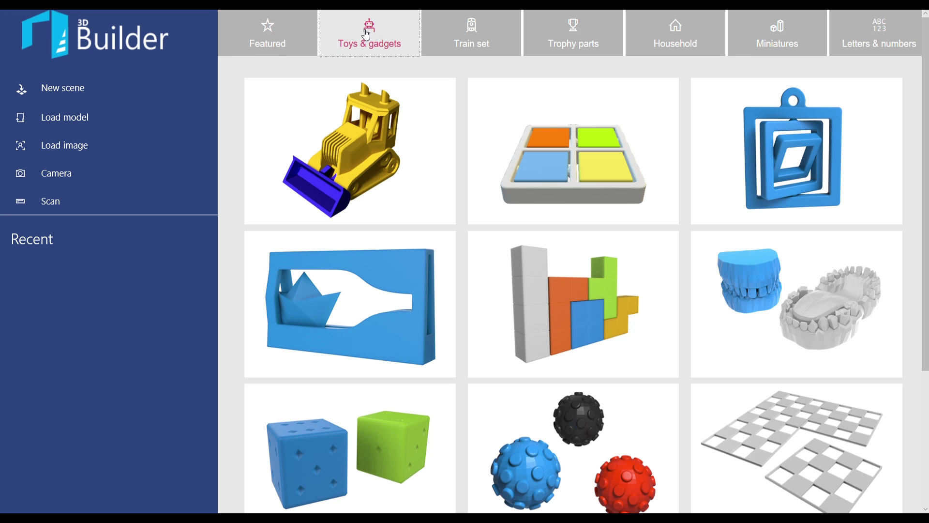
scroll(359, 228, "down", 4)
scroll(358, 228, "up", 4)
left_click(457, 16)
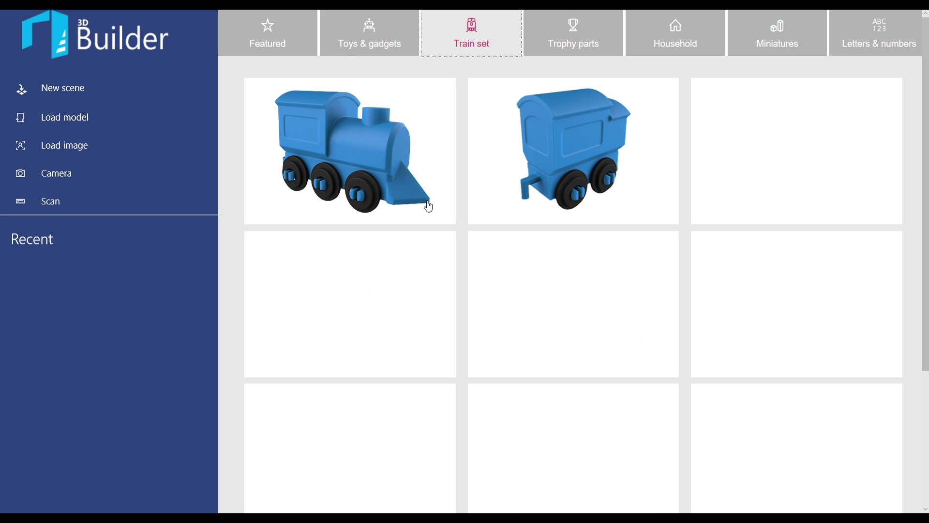
scroll(426, 204, "down", 3)
scroll(425, 203, "up", 3)
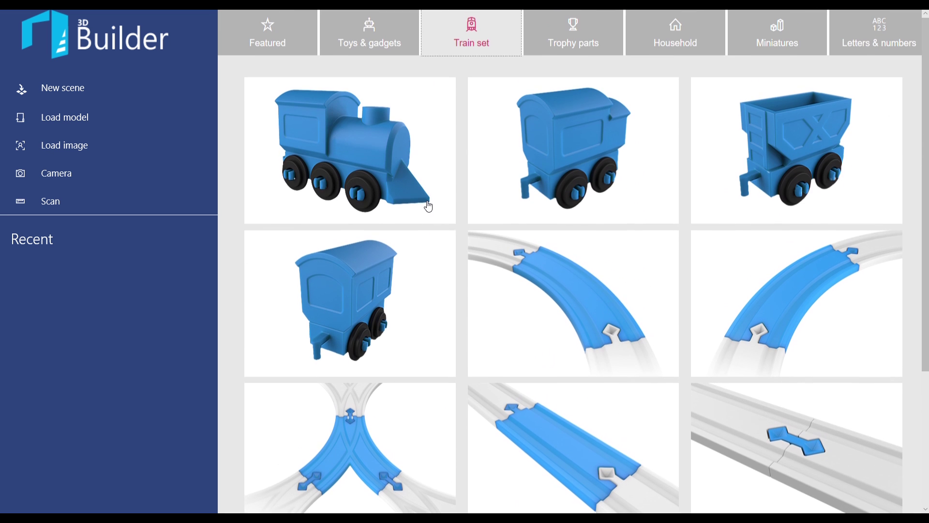
left_click(550, 38)
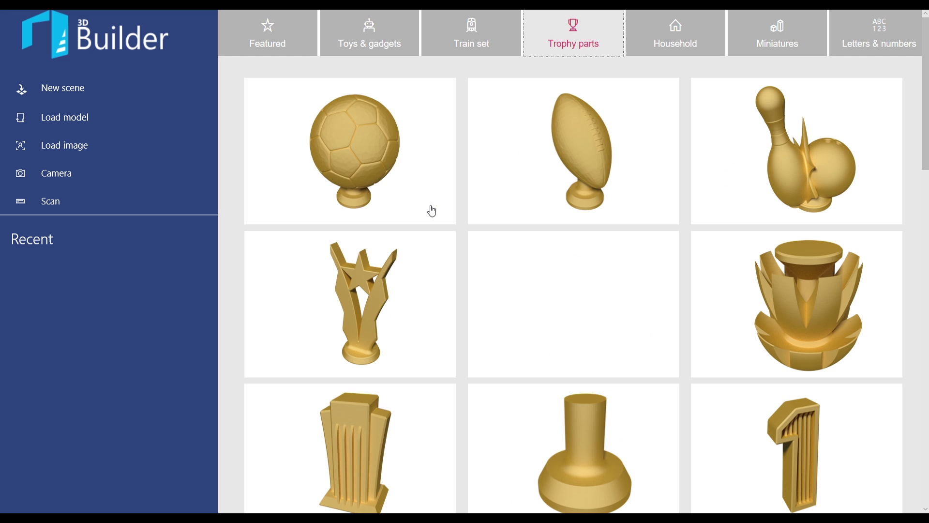
scroll(419, 195, "down", 5)
scroll(419, 195, "up", 5)
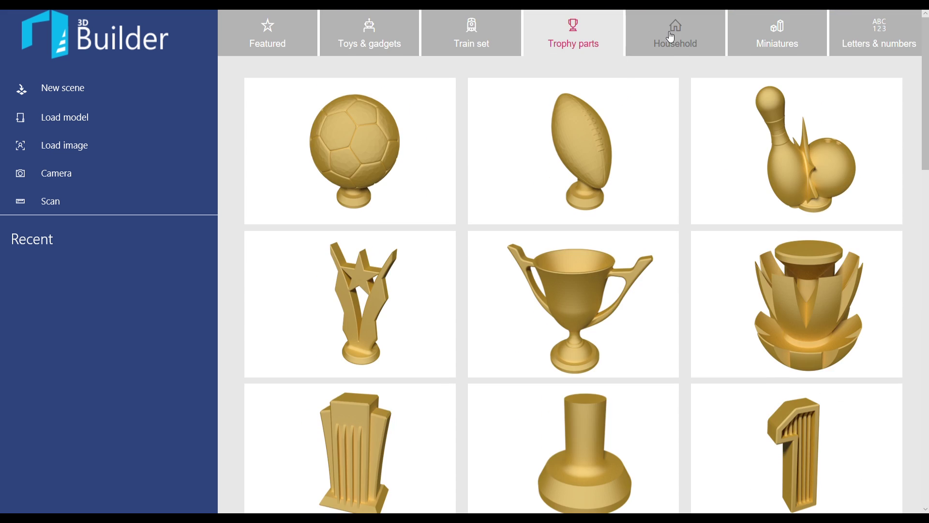
left_click(675, 39)
left_click(774, 46)
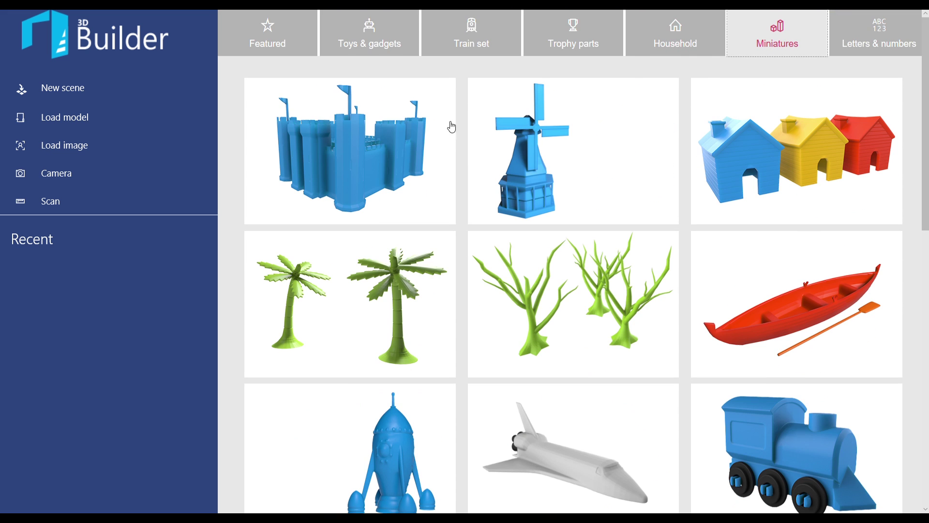
left_click(871, 47)
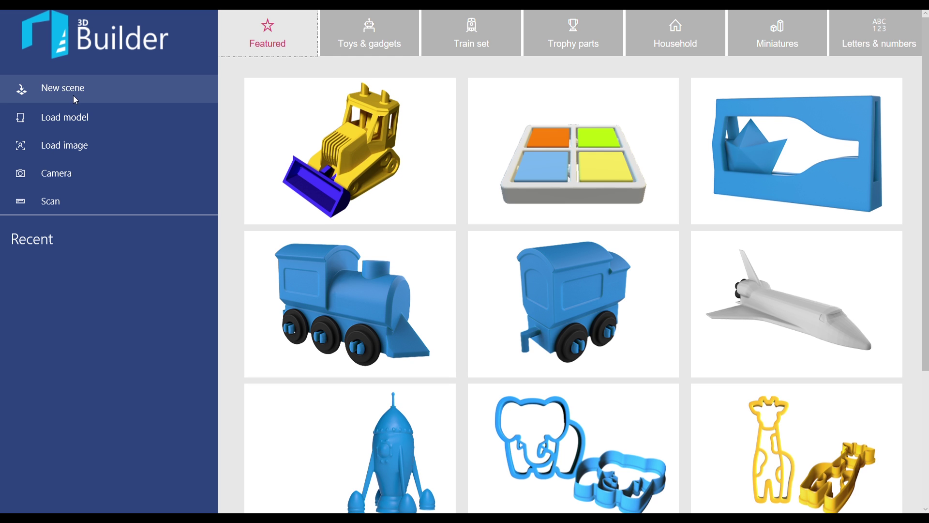
- Start a new scene and try centimetres as the scene units before setting them back to millimetres
left_click(75, 100)
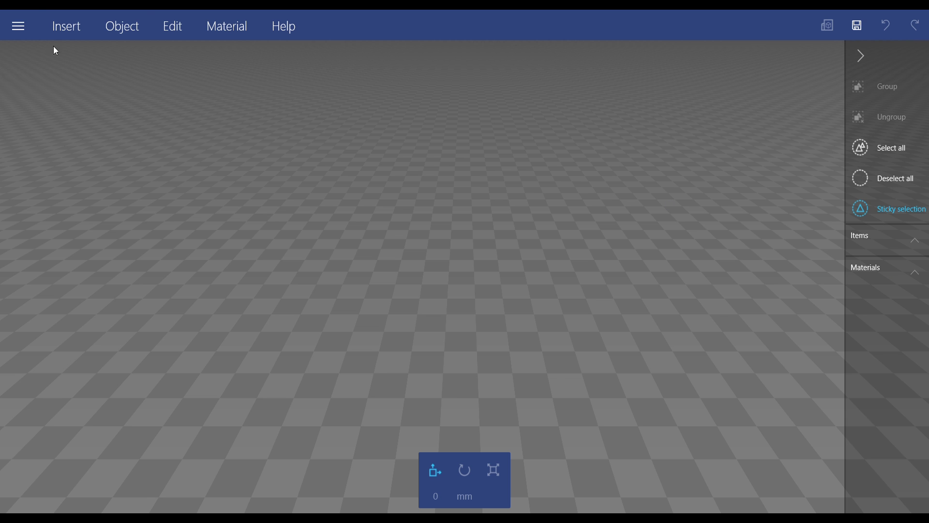
left_click(18, 28)
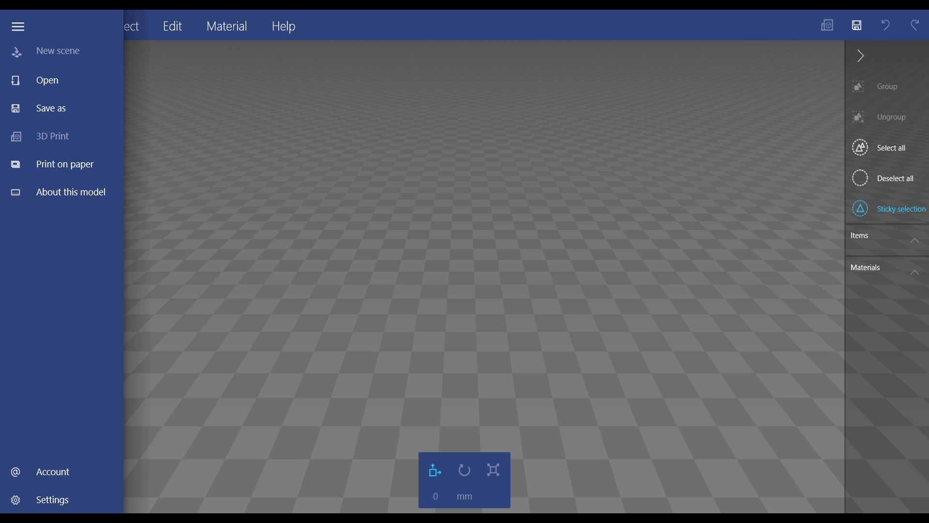
left_click(60, 498)
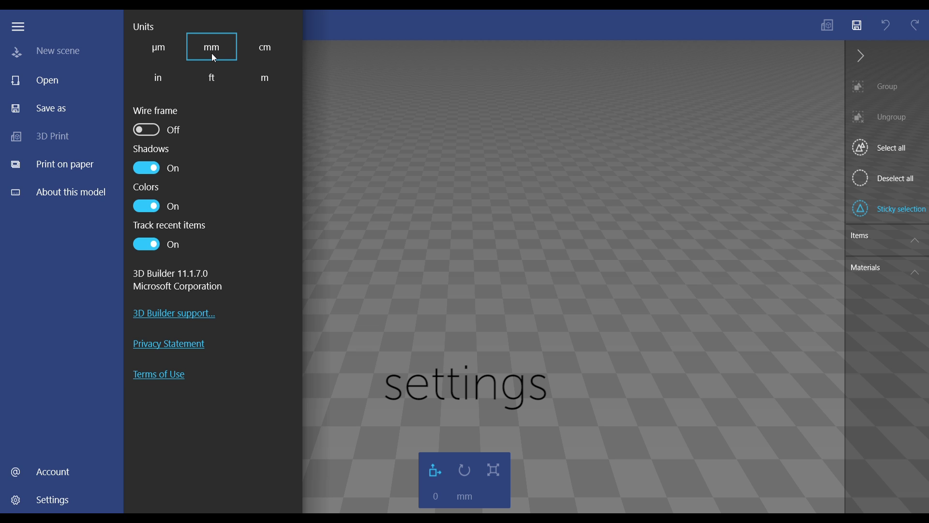
left_click(269, 50)
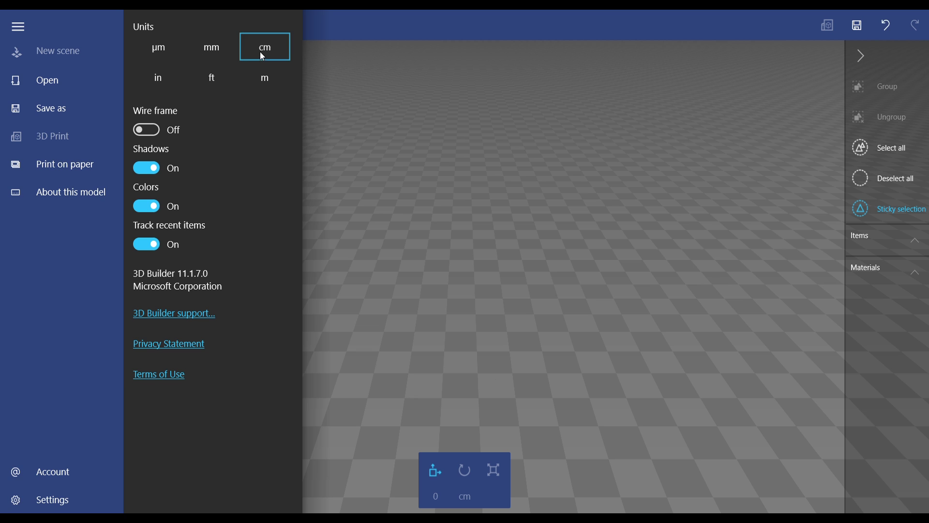
left_click(223, 54)
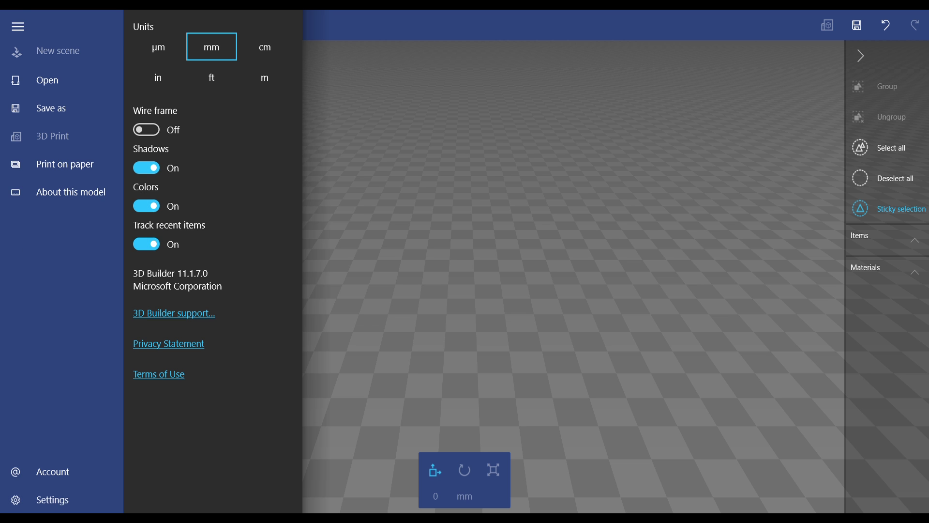
left_click(19, 25)
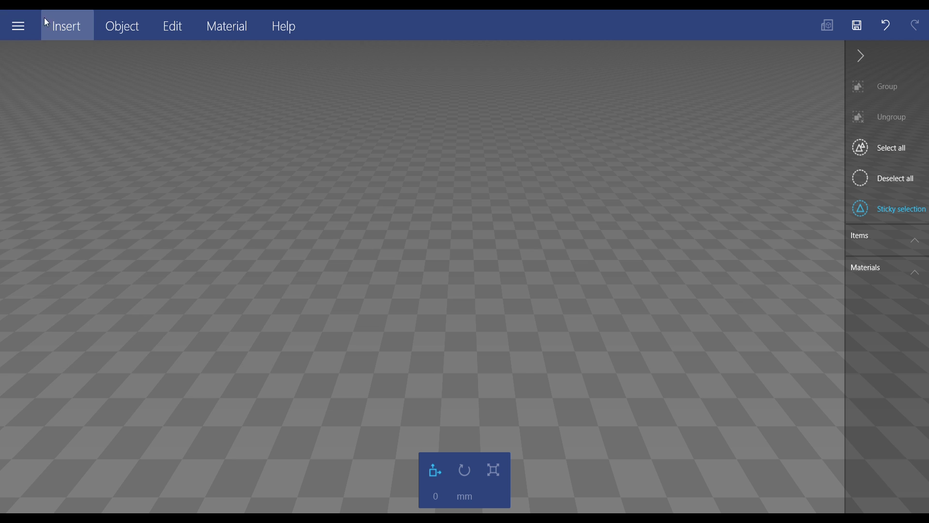
- Insert a cube primitive into the empty scene
left_click(72, 27)
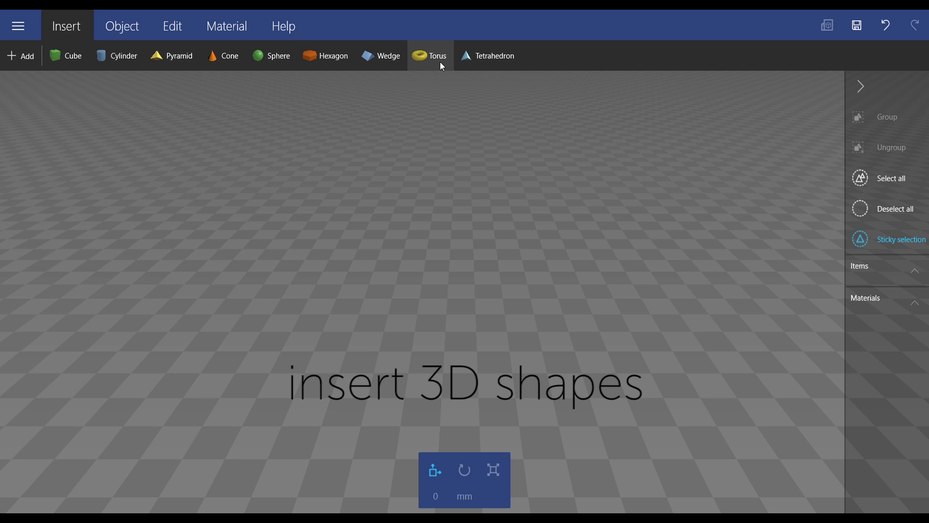
left_click(22, 56)
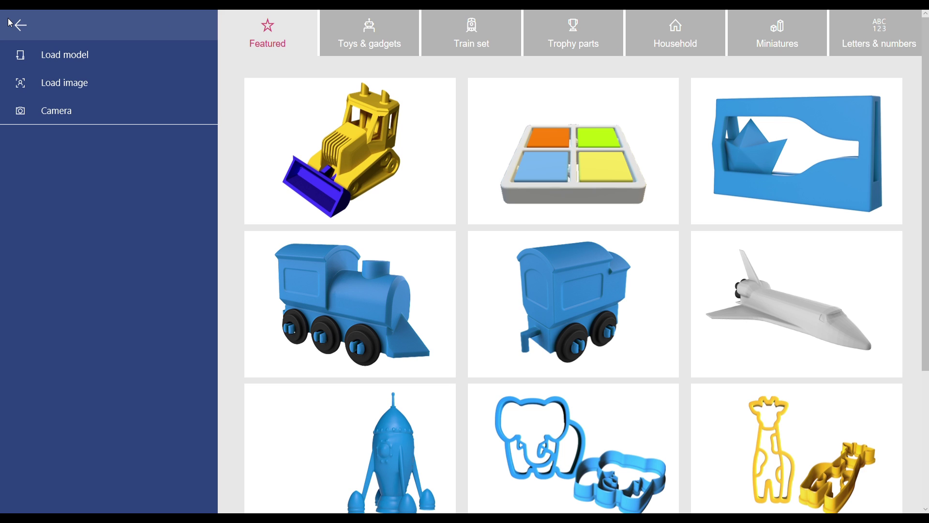
left_click(22, 26)
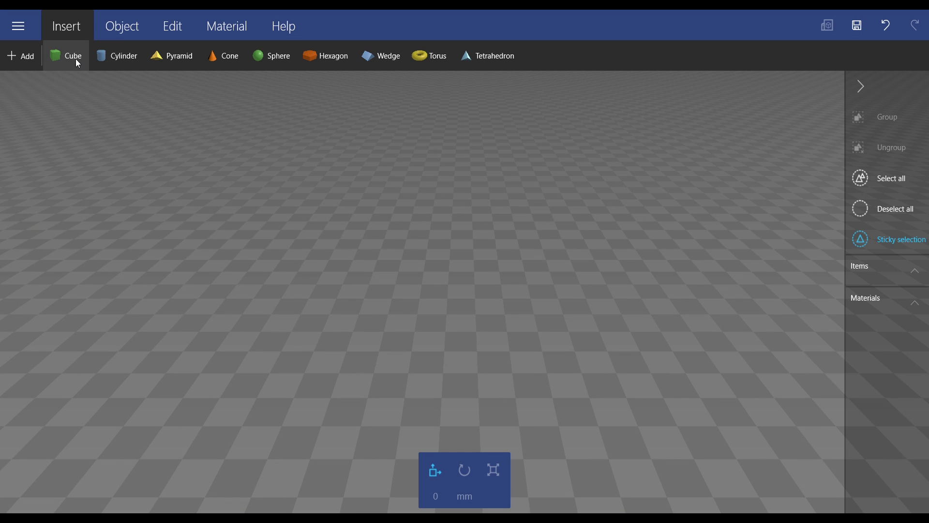
left_click(65, 57)
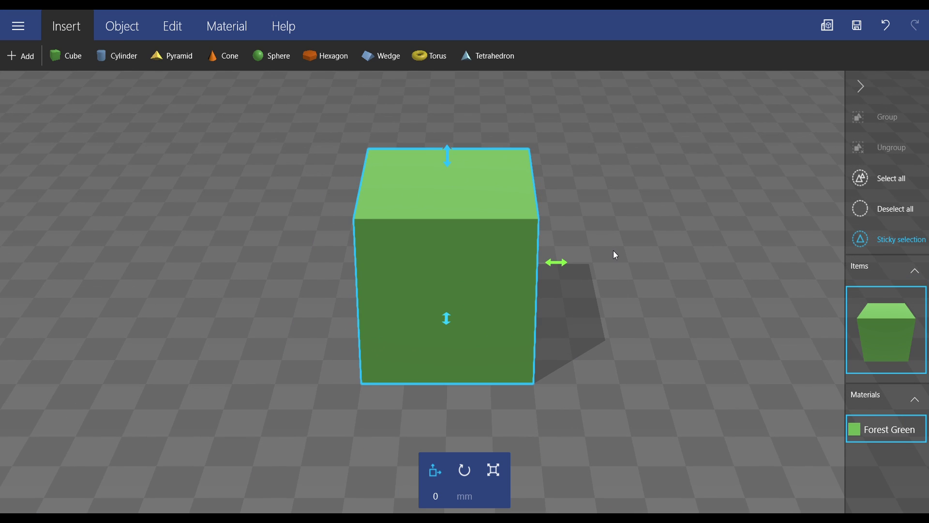
- Examine the cube from an angled corner view, at closer and farther distances, and with the view shifted sideways
left_click_drag(618, 250, 520, 268)
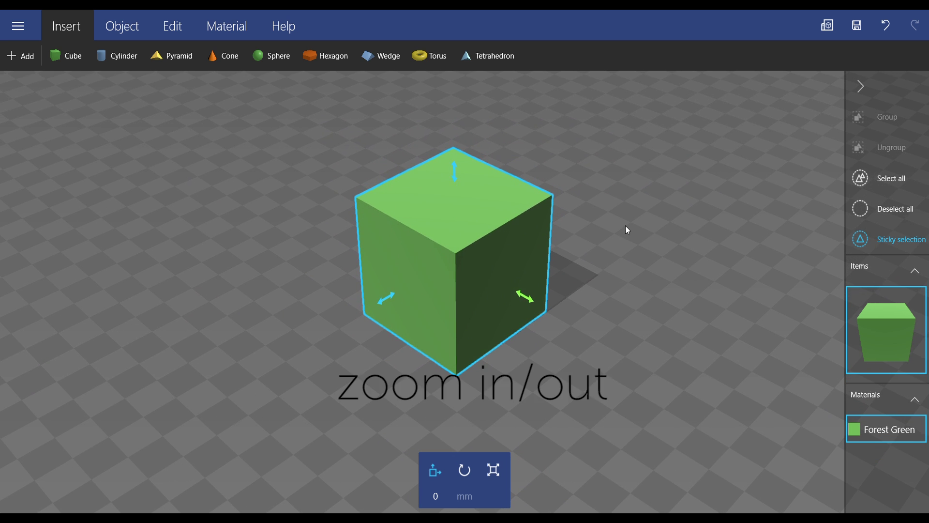
scroll(625, 230, "down", 3)
scroll(625, 230, "up", 1)
scroll(625, 230, "down", 2)
scroll(625, 226, "up", 5)
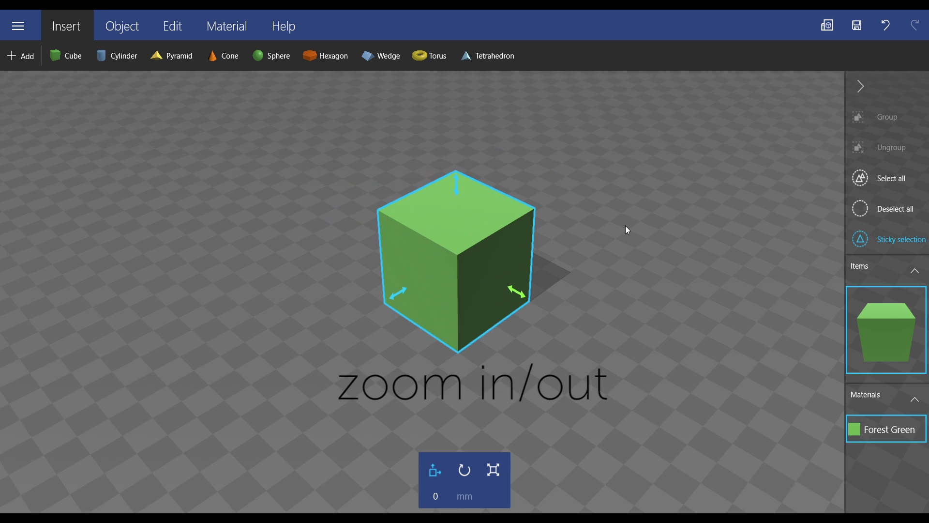
scroll(626, 226, "down", 2)
scroll(625, 225, "down", 2)
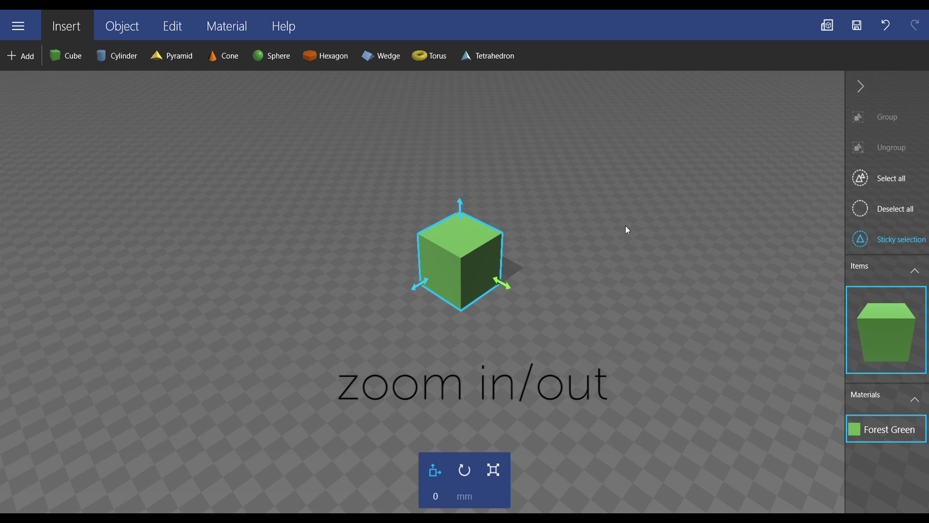
scroll(625, 225, "up", 5)
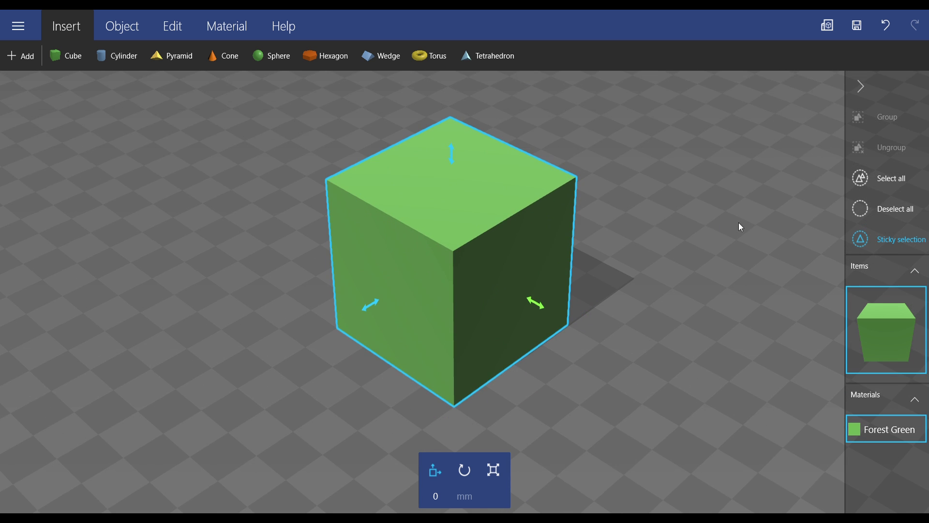
right_click_drag(738, 224, 753, 246)
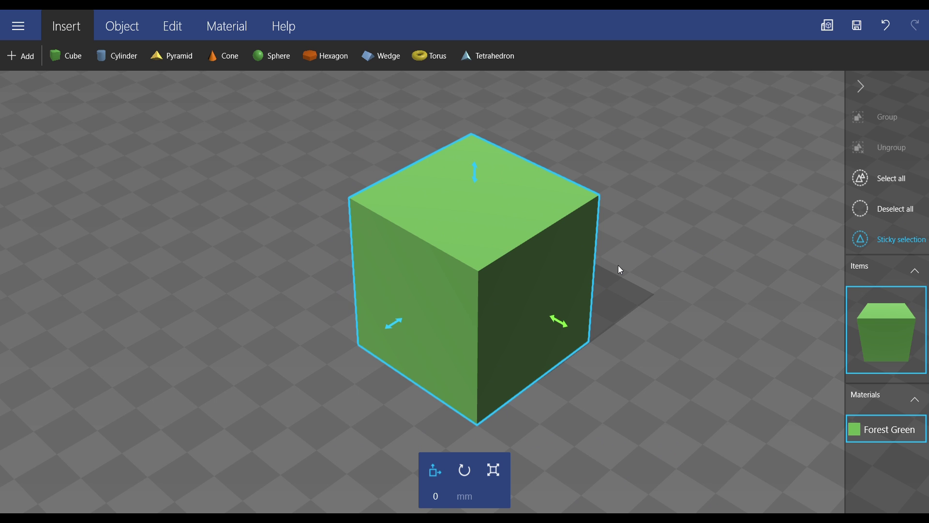
mouse_move(635, 264)
right_mouse_down()
mouse_move(644, 246)
mouse_move(625, 250)
right_mouse_up()
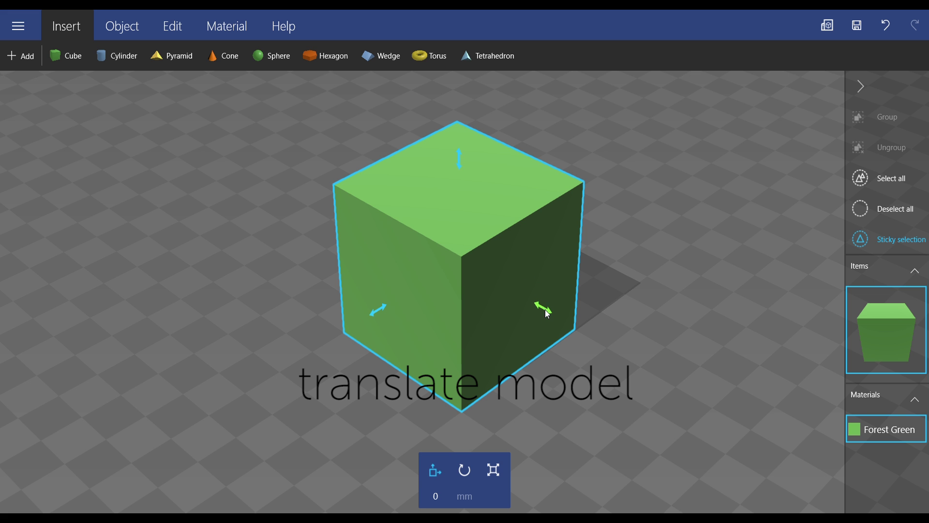
- Try moving the cube about -20 mm and then exactly 50 mm along the green axis, undoing each move
left_click_drag(547, 314, 472, 308)
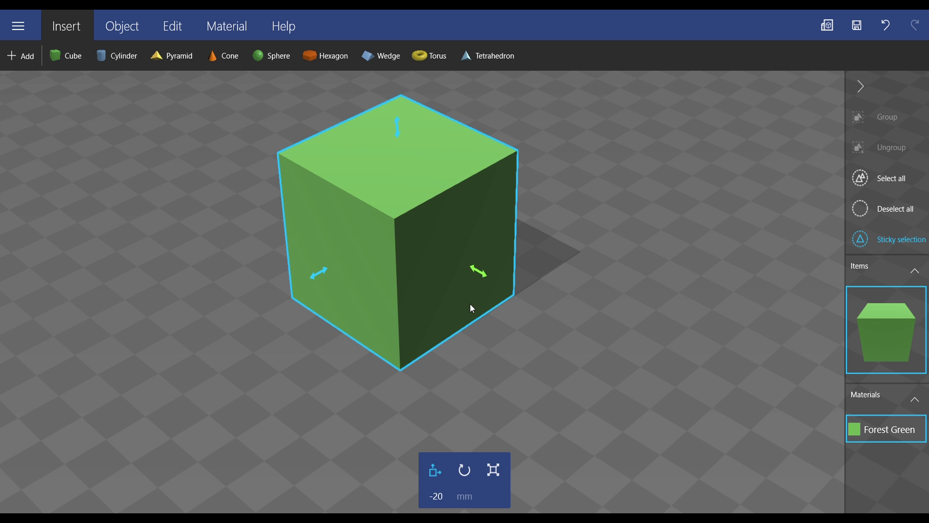
key("ctrl+z")
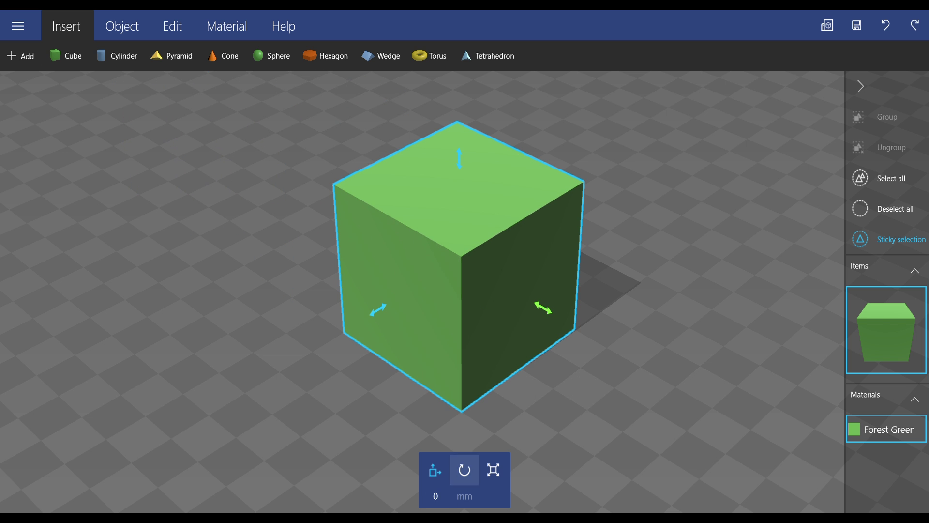
left_click(443, 496)
type("50")
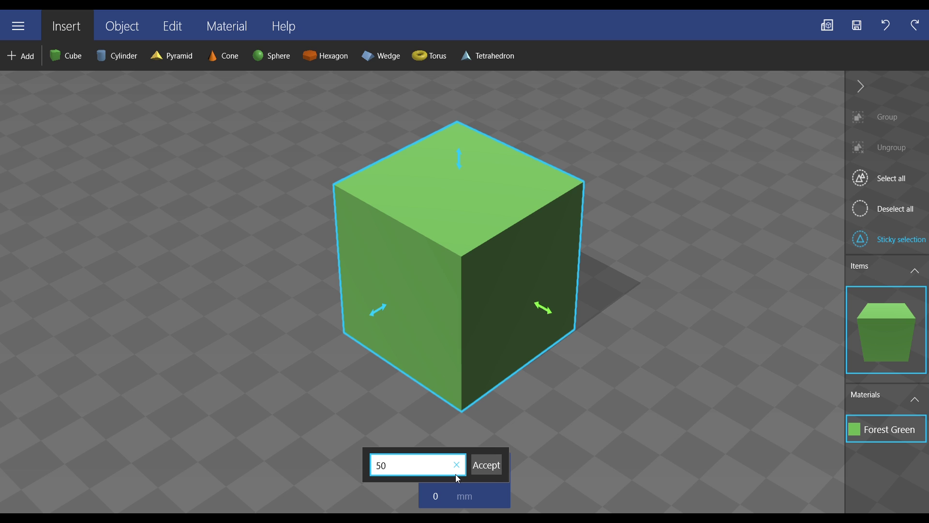
key("Return")
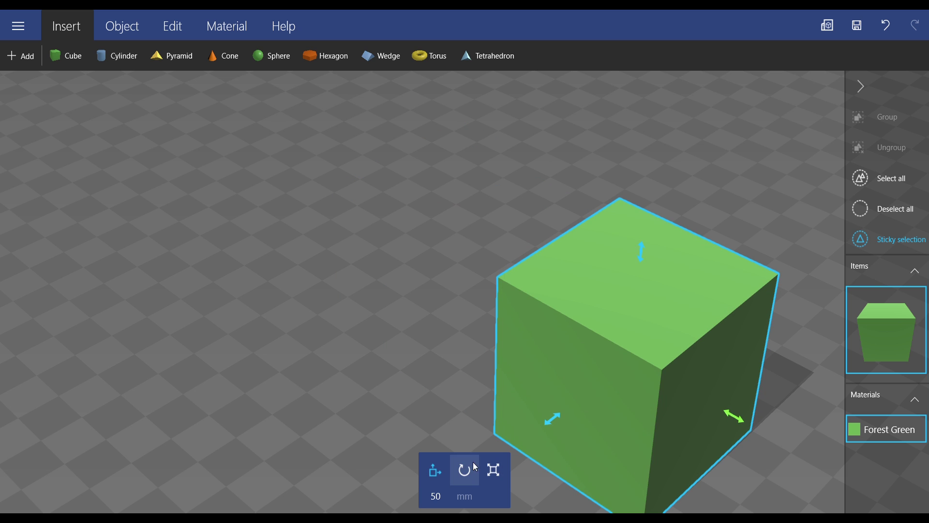
key("ctrl+z")
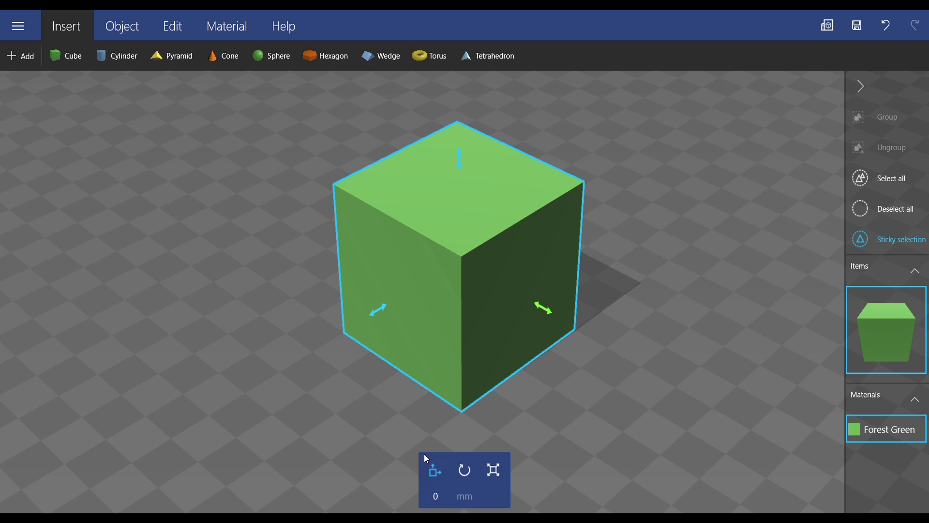
- Try rotating the cube around the green ring, first freehand by about -26 degrees and then to 45 degrees, and restore its orientation
left_click(462, 477)
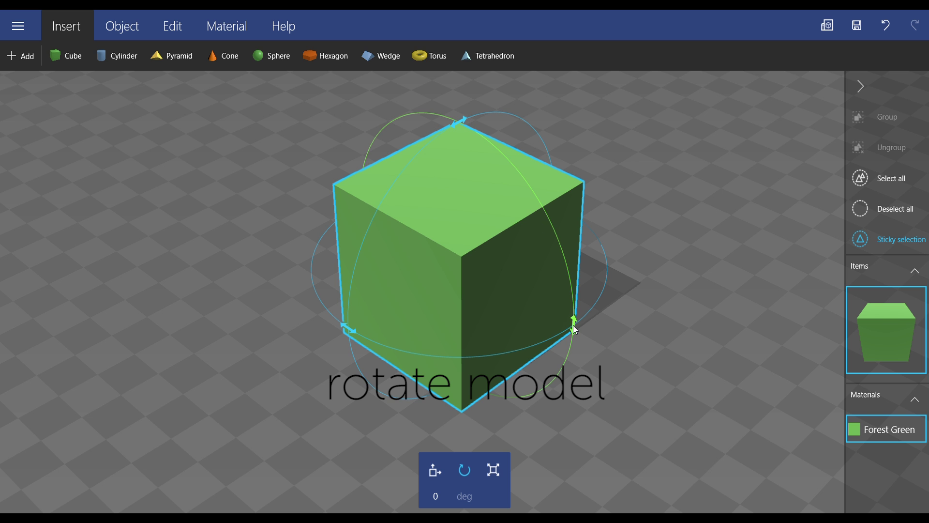
left_click_drag(575, 327, 550, 253)
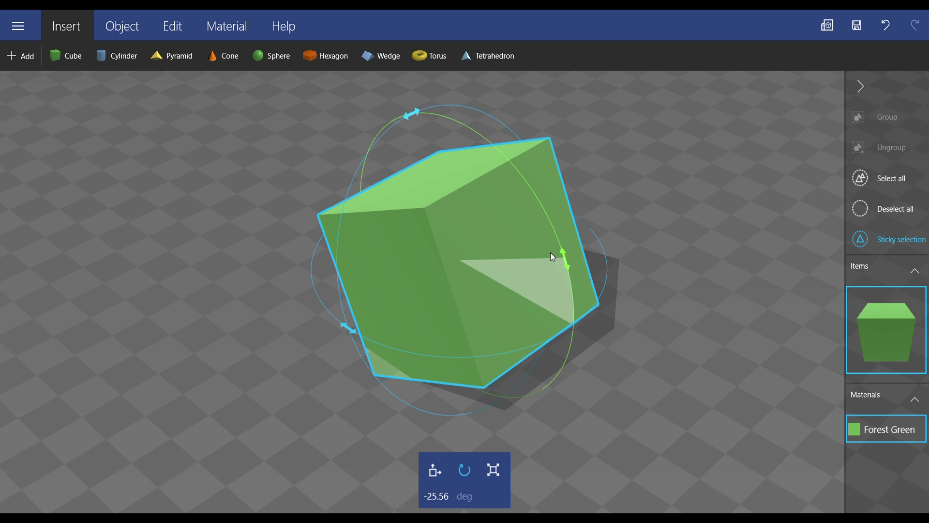
left_click(438, 495)
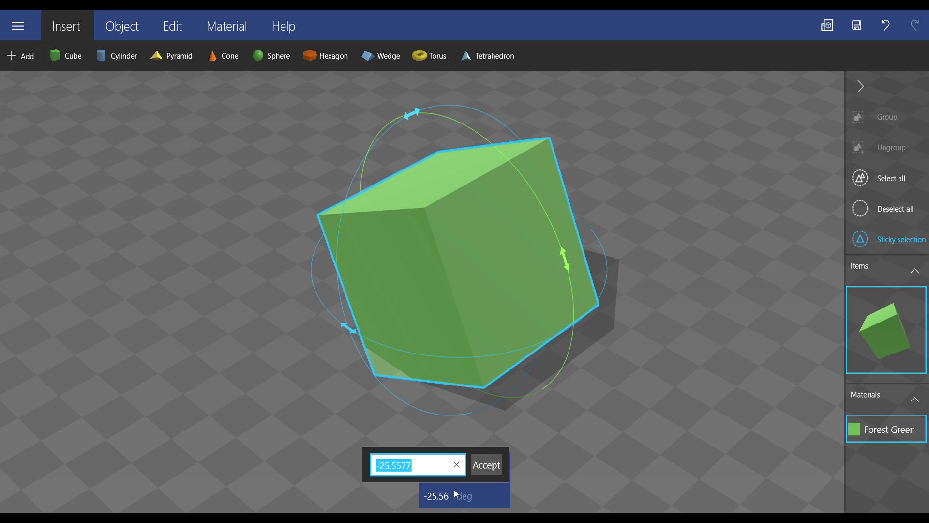
type("45")
left_click(475, 466)
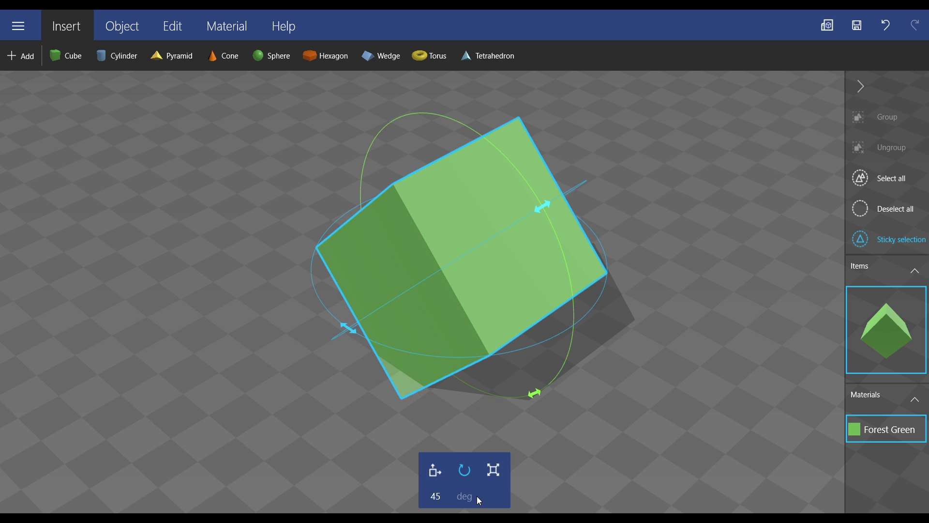
left_click(464, 470)
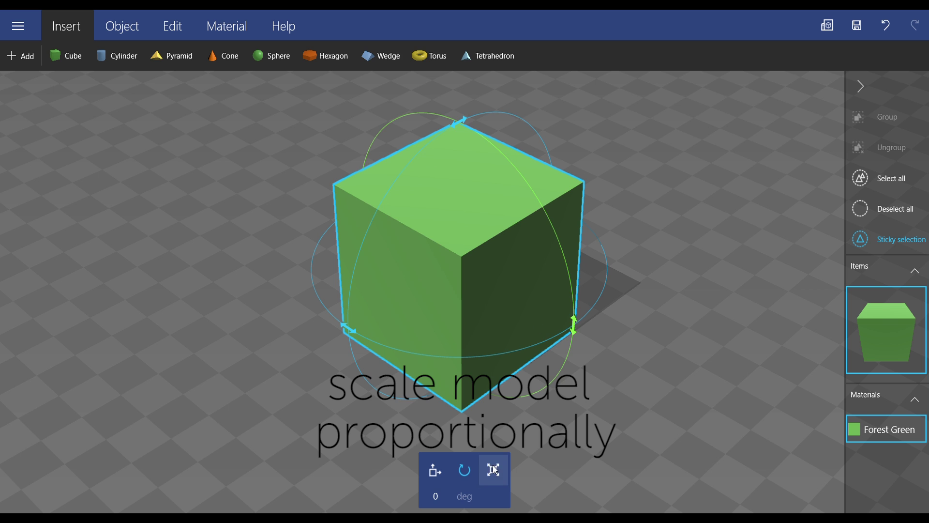
- Scale the cube proportionally to 50 mm, and undo a further freehand enlargement to about 54 mm
left_click(493, 469)
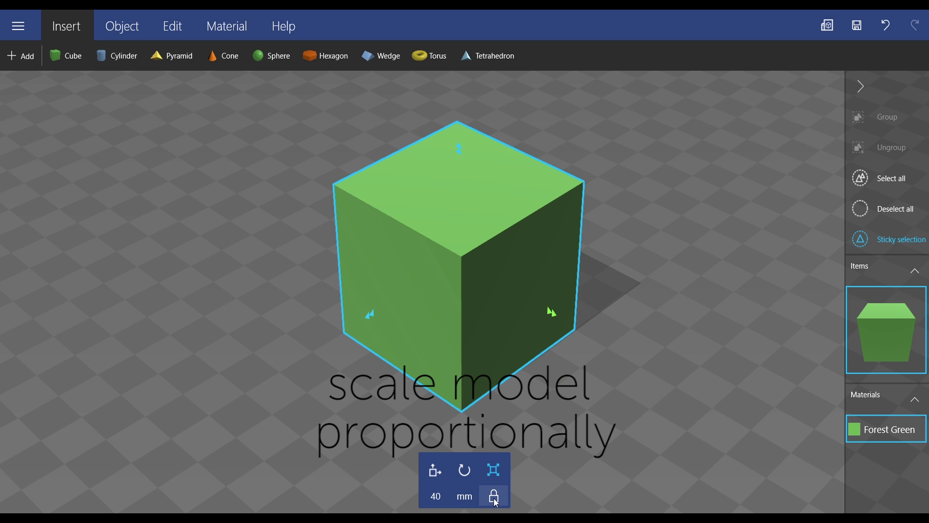
left_click(440, 495)
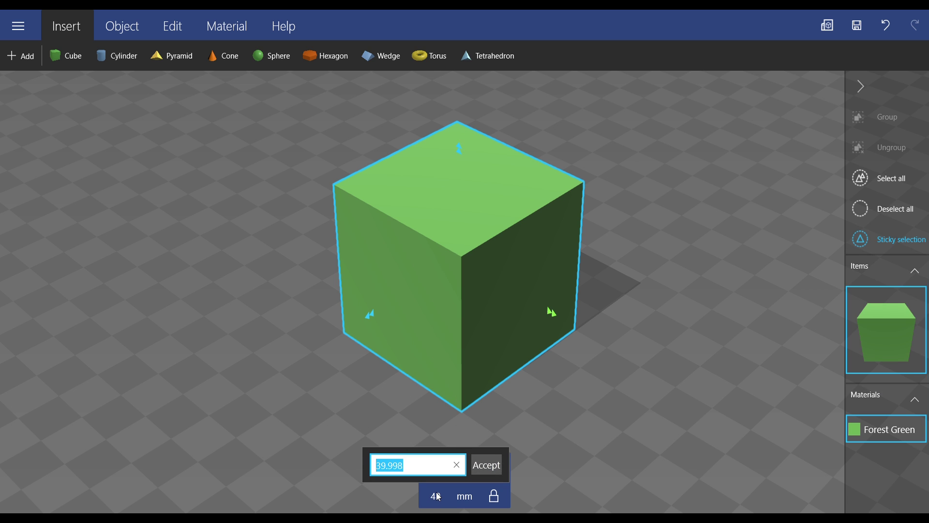
key("BackSpace")
type("50")
left_click(487, 465)
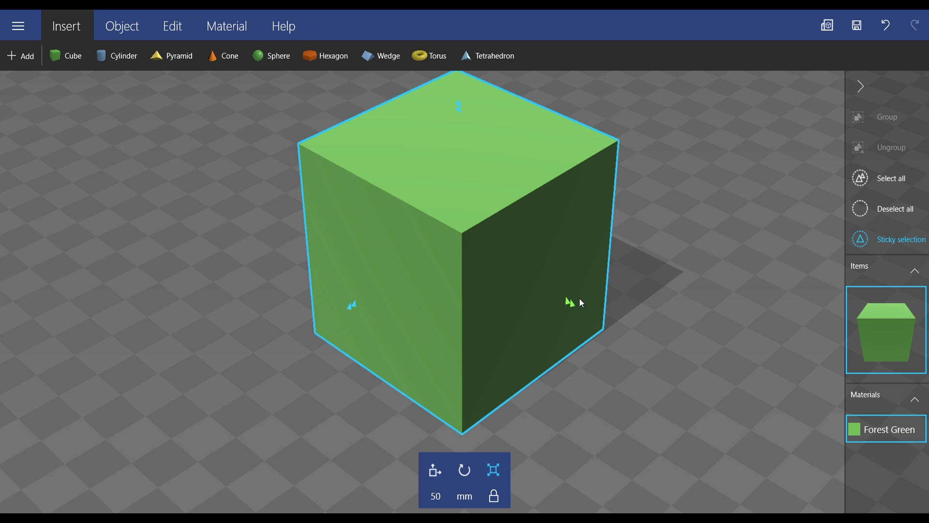
mouse_move(571, 302)
left_mouse_down()
mouse_move(622, 324)
mouse_move(583, 316)
left_mouse_up()
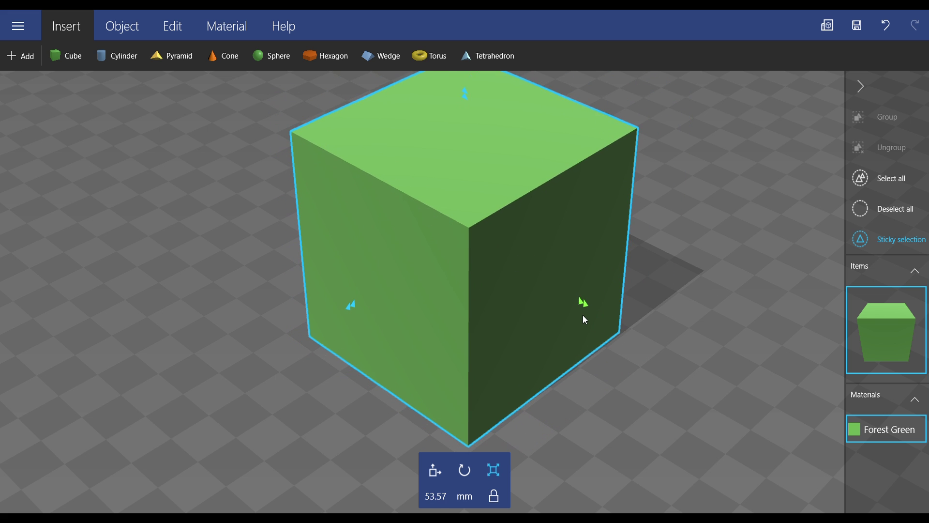
key("ctrl+z")
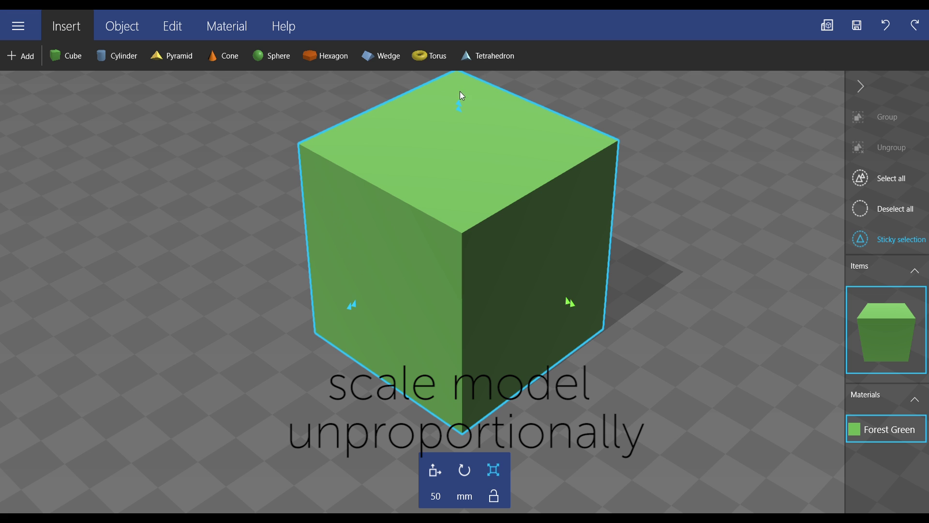
- Try scaling only the cube's height, first freehand to about 58 mm and then to 10 mm, and undo both changes
scroll(458, 118, "down", 3)
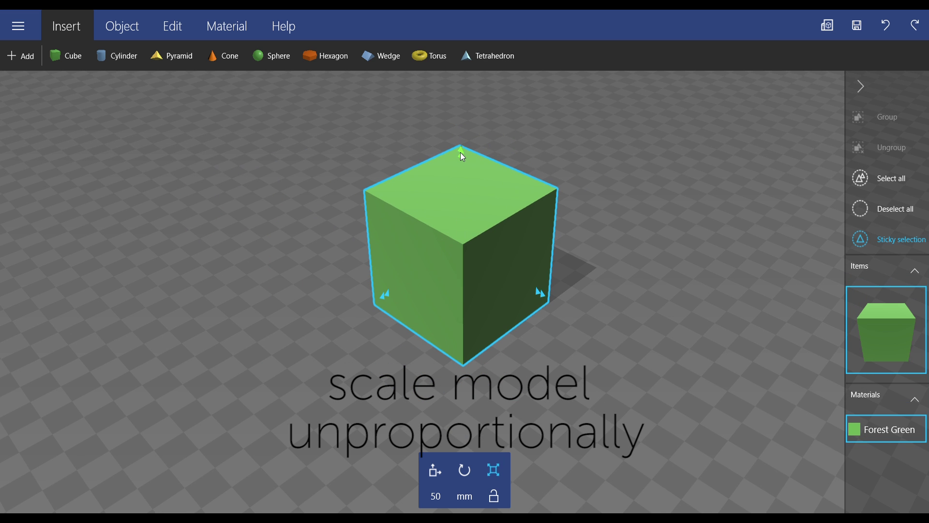
left_click_drag(459, 152, 479, 139)
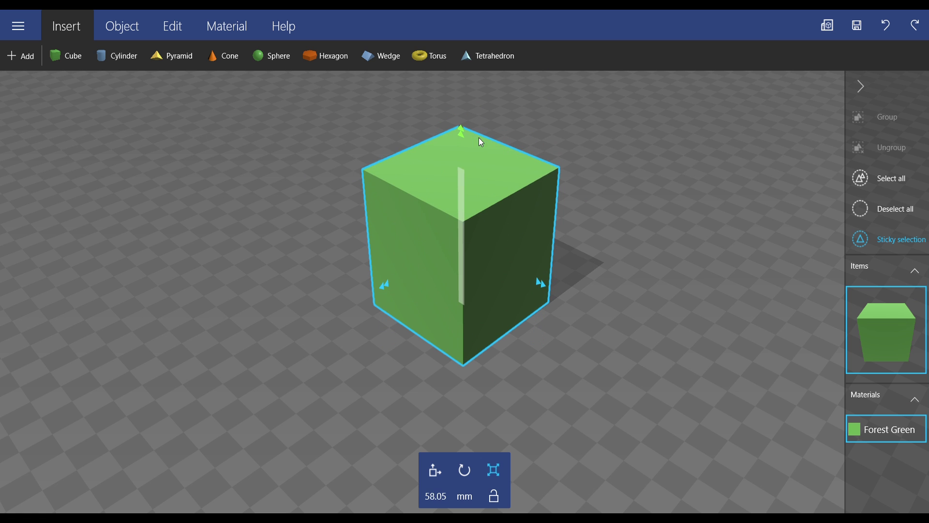
left_click(438, 497)
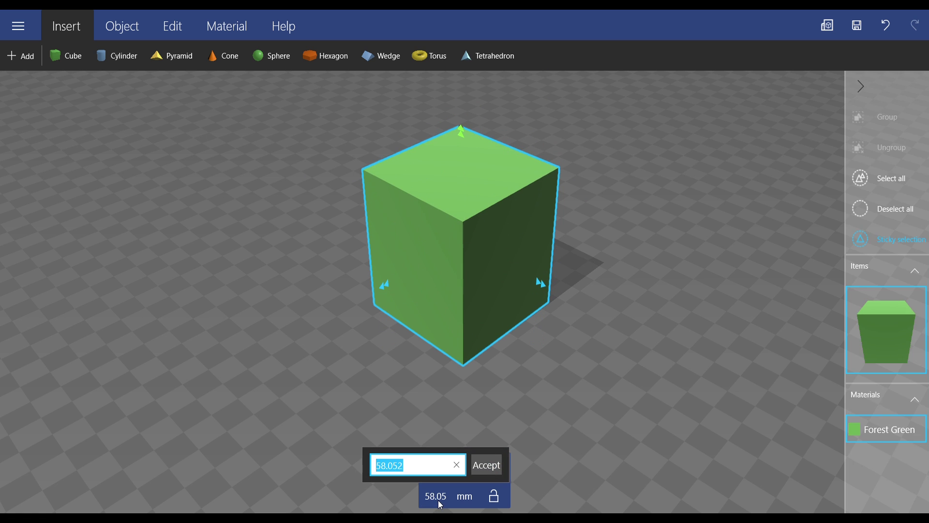
key("BackSpace")
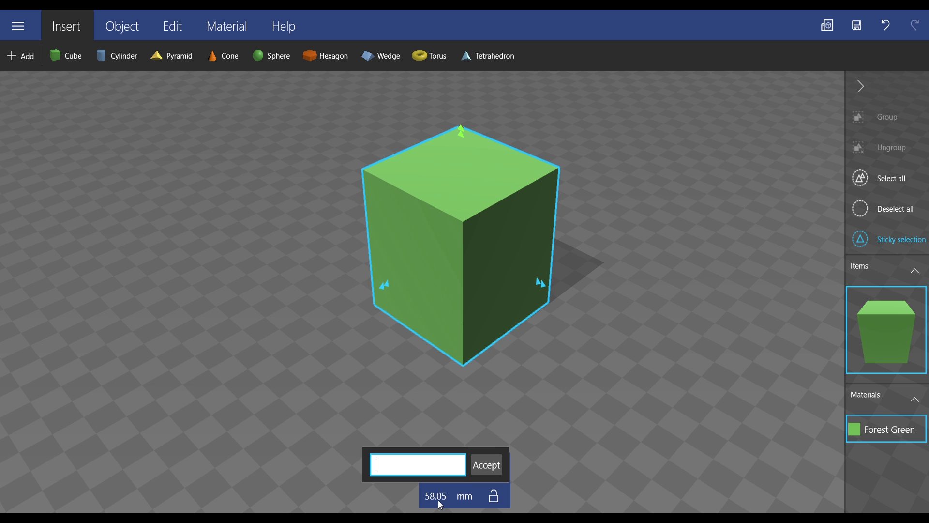
type("10")
left_click(476, 471)
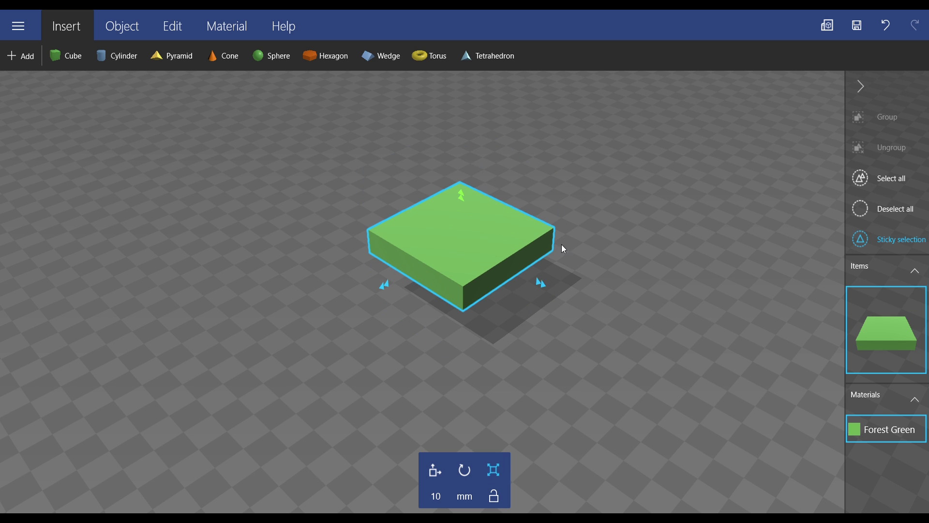
left_click(540, 284)
left_click(386, 286)
key("ctrl+z")
key("ctrl+z")
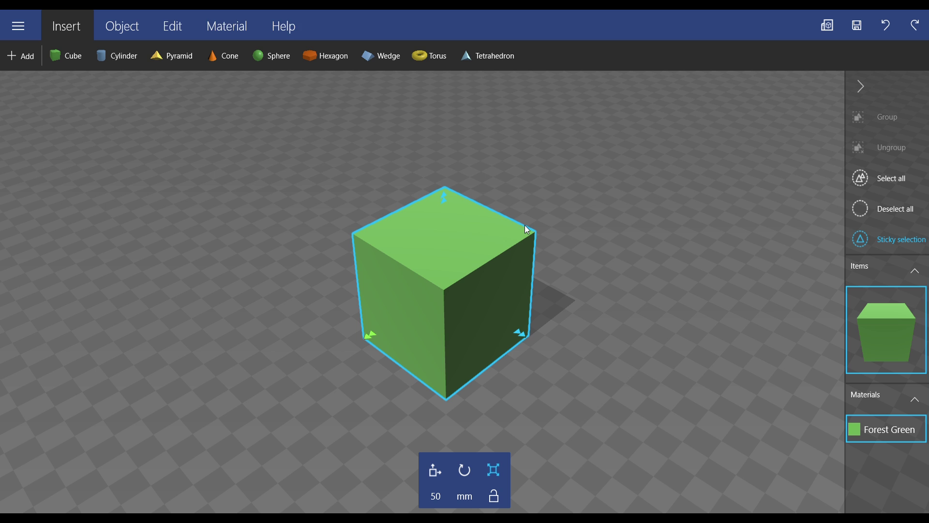
- Duplicate the cube and move the copy clear of the original, to about -90 mm along the green axis
left_click(134, 29)
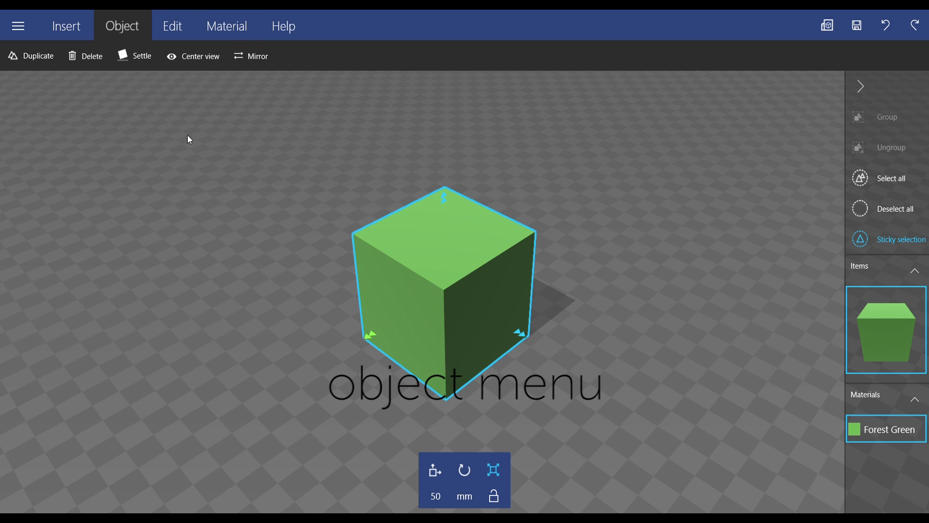
left_click(37, 65)
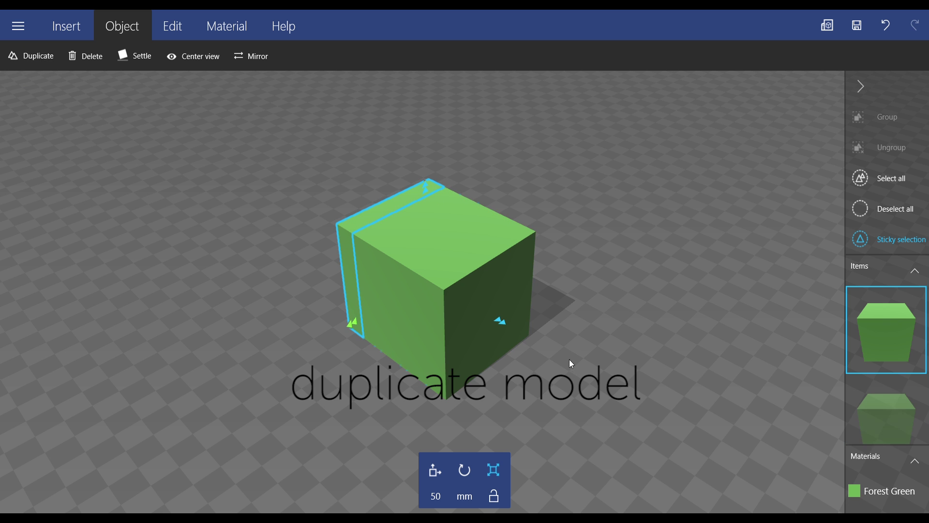
left_click_drag(391, 369, 560, 393)
left_click(430, 477)
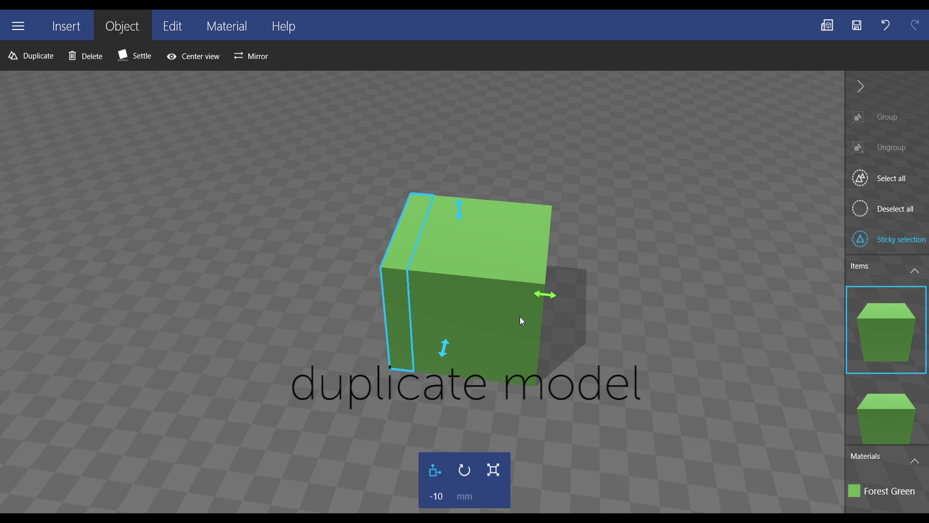
left_click_drag(547, 294, 366, 283)
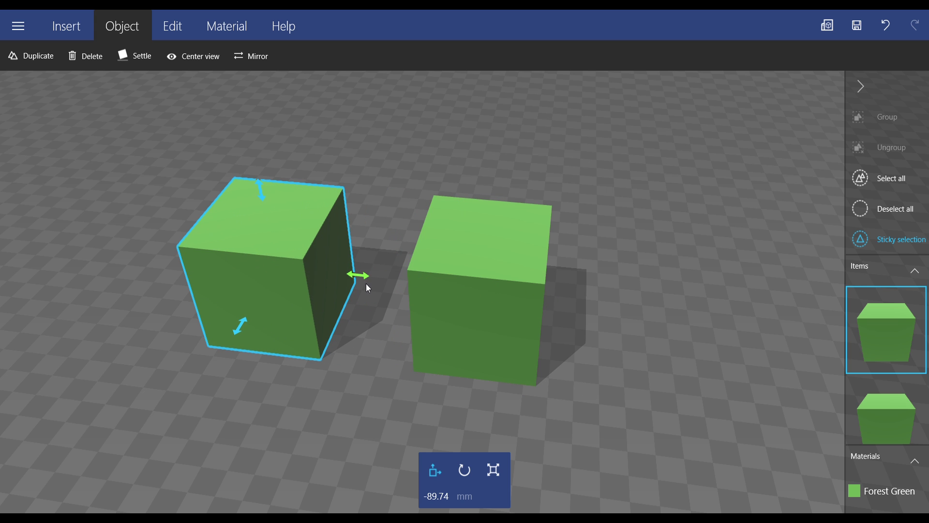
- Practise selecting both cubes together and each cube on its own
left_click(447, 247)
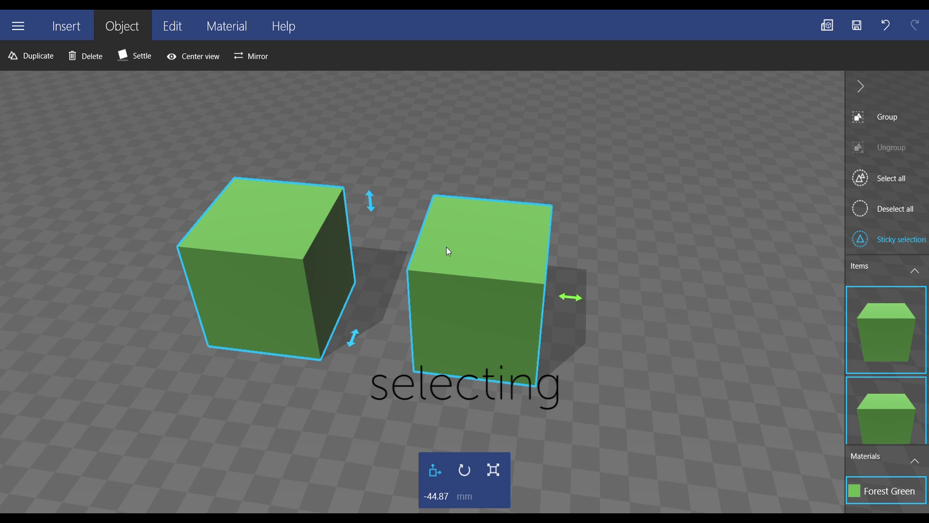
left_click(449, 251)
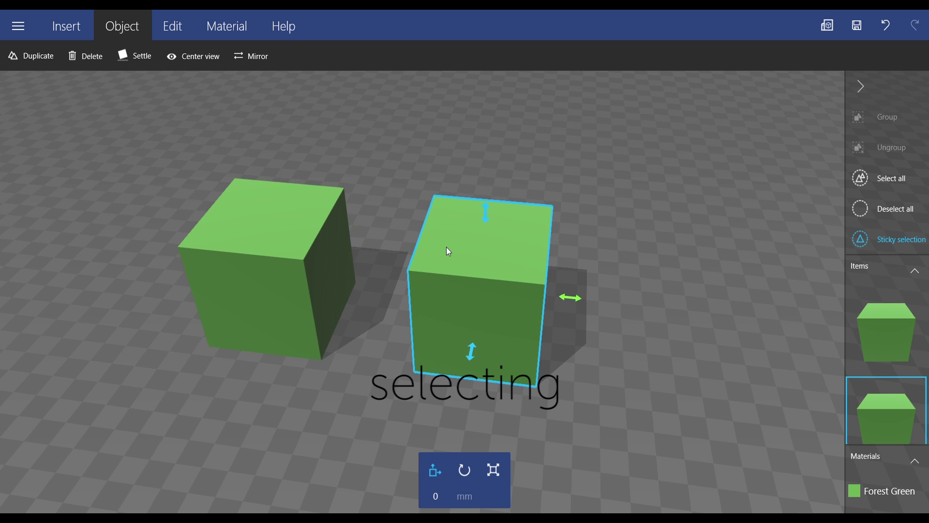
left_click(301, 272)
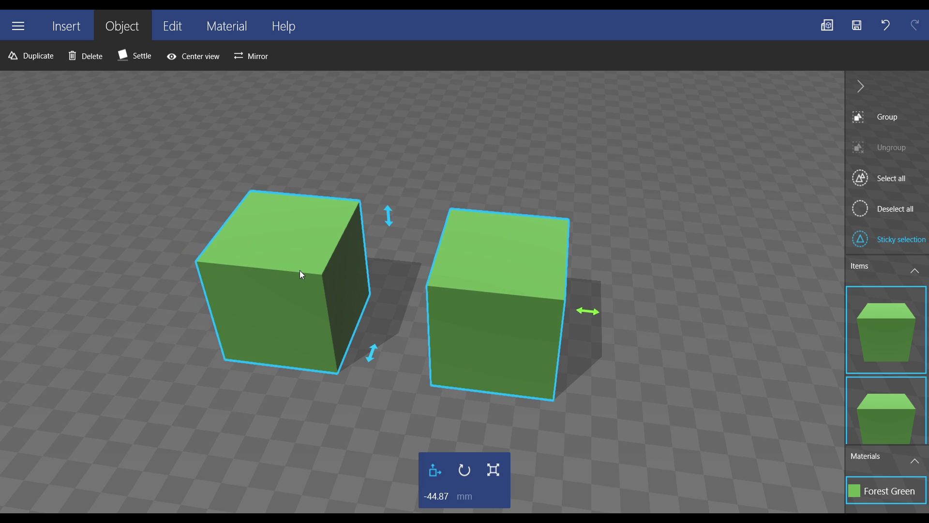
left_click_drag(300, 272, 423, 265)
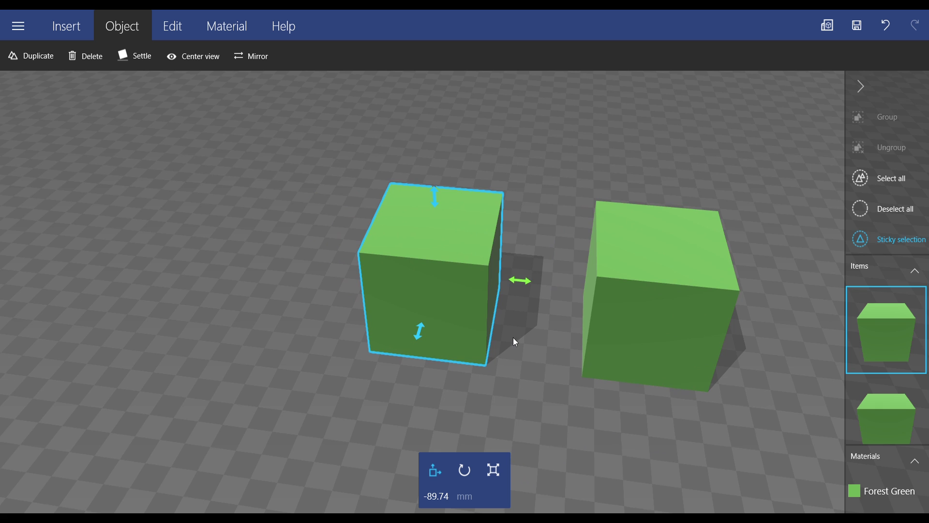
left_click_drag(514, 341, 396, 324)
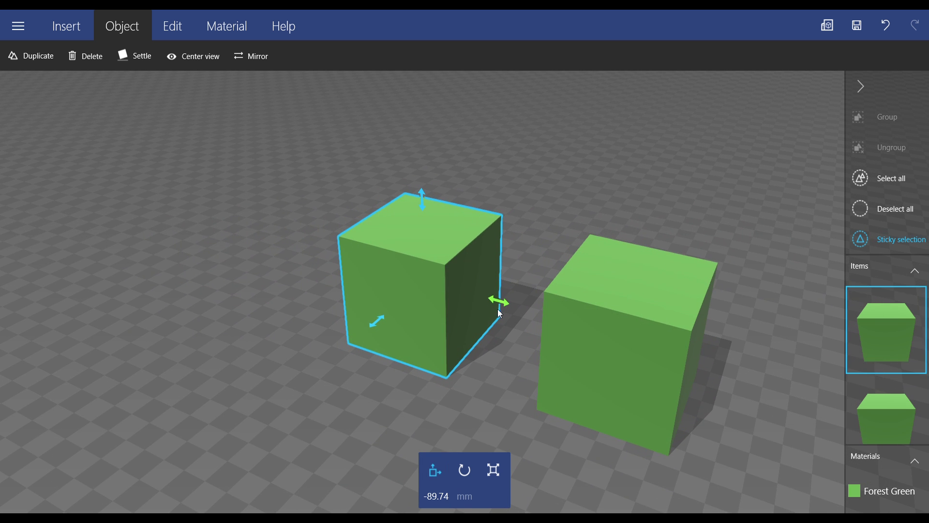
- Select both cubes, try moving them together to about -59 mm along the green axis, and undo the move
left_click(545, 320)
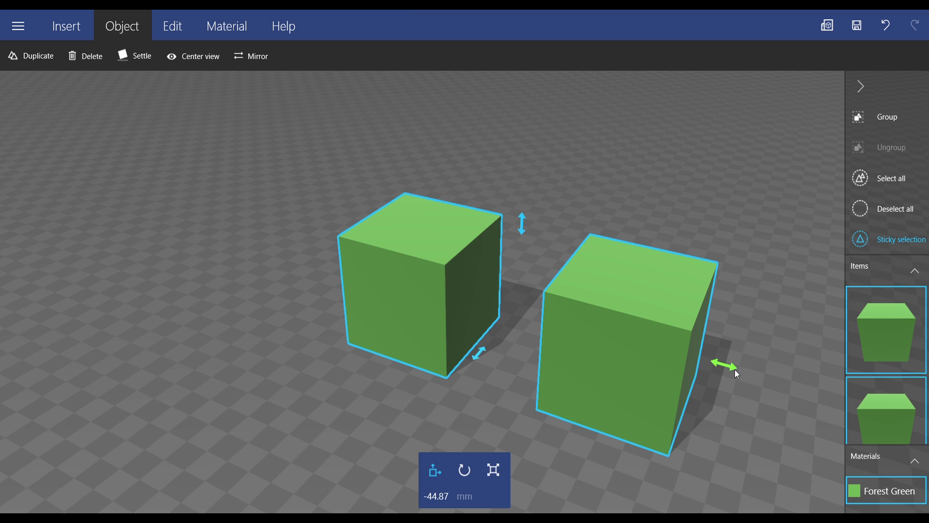
left_click_drag(736, 374, 719, 381)
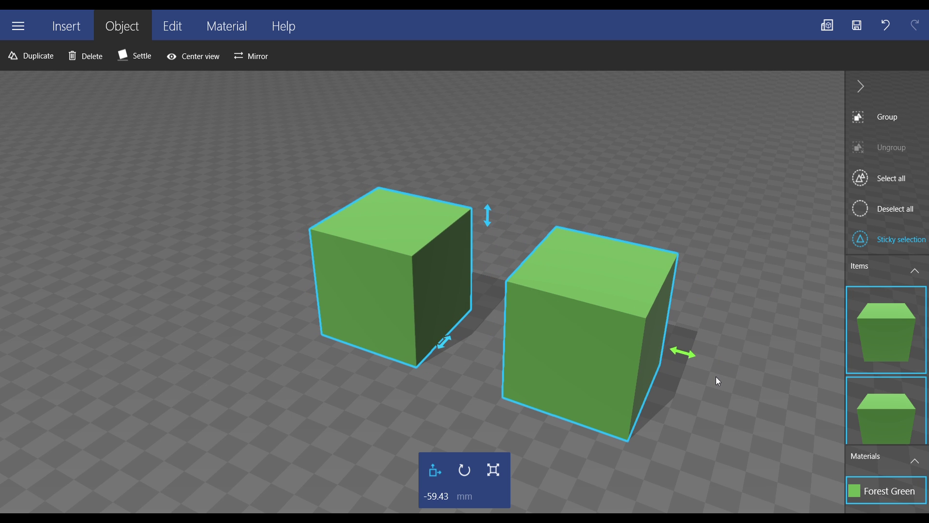
key("ctrl+z")
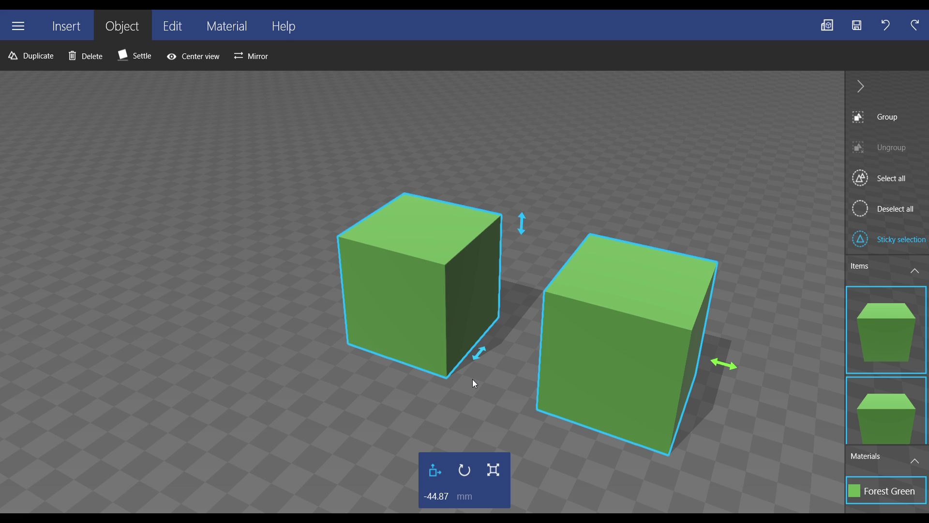
- Select only the duplicated cube and delete it
left_click(419, 281)
left_click(419, 279)
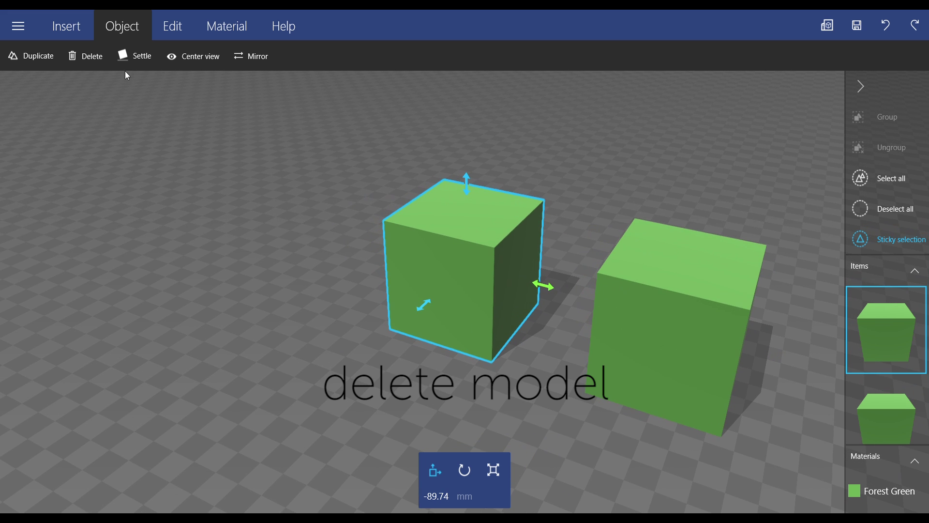
left_click(97, 56)
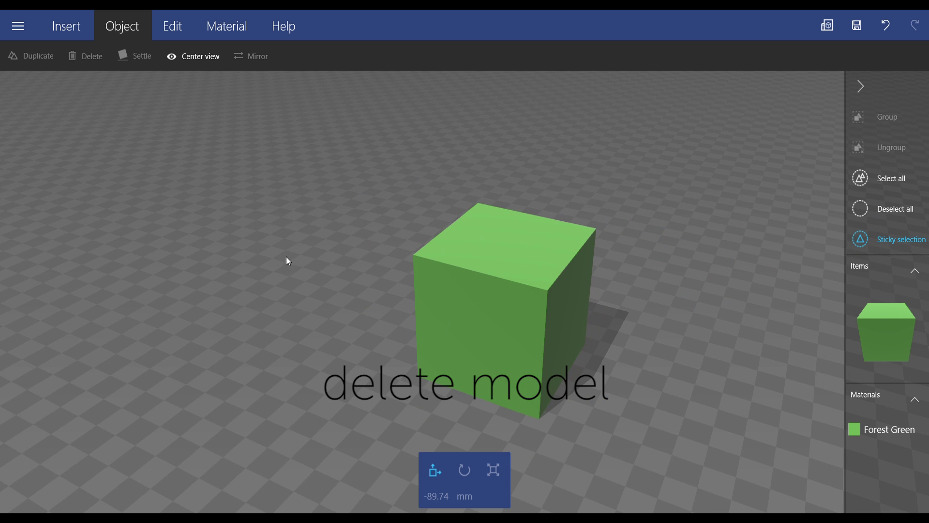
- Shift the view away from the remaining cube, recenter it with Center view, and look at the cube from a corner
right_click_drag(342, 275, 606, 314)
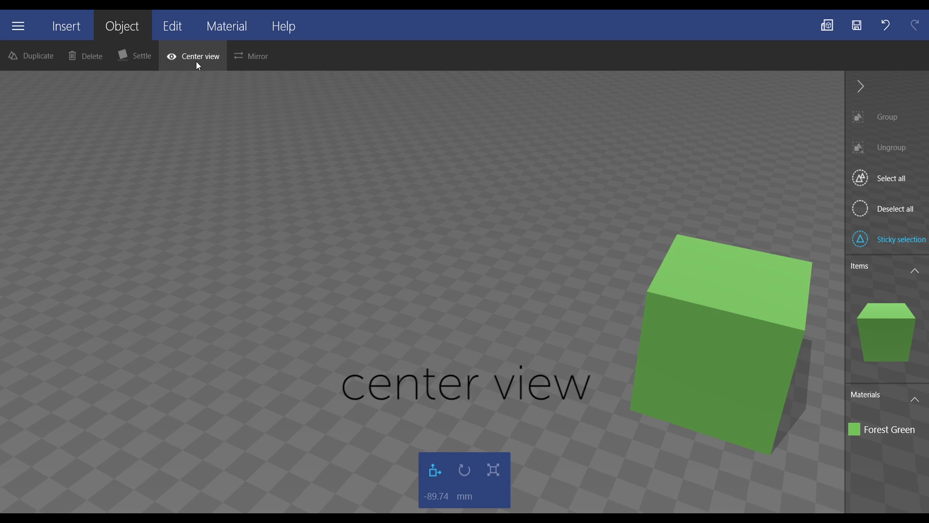
left_click(196, 61)
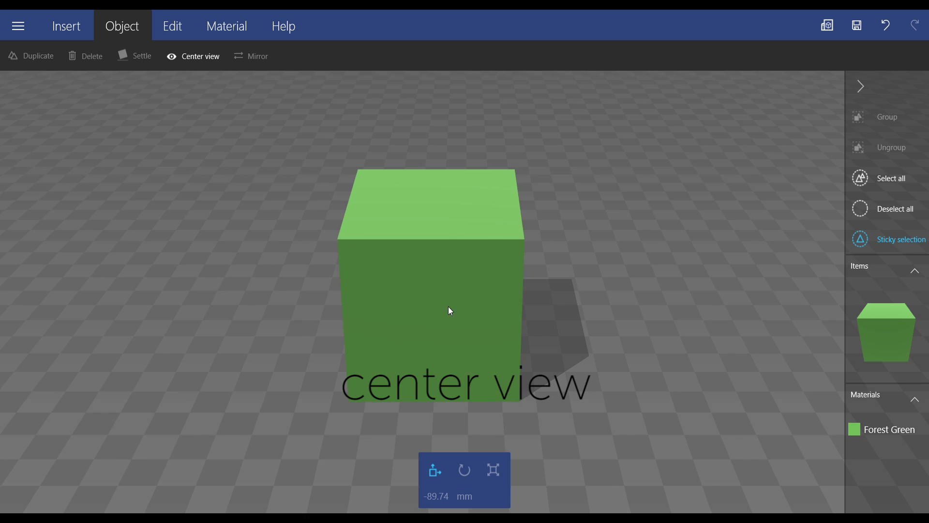
left_click_drag(450, 311, 508, 259)
- Check the cube's stability with the Settle operation and accept the result
left_click(517, 252)
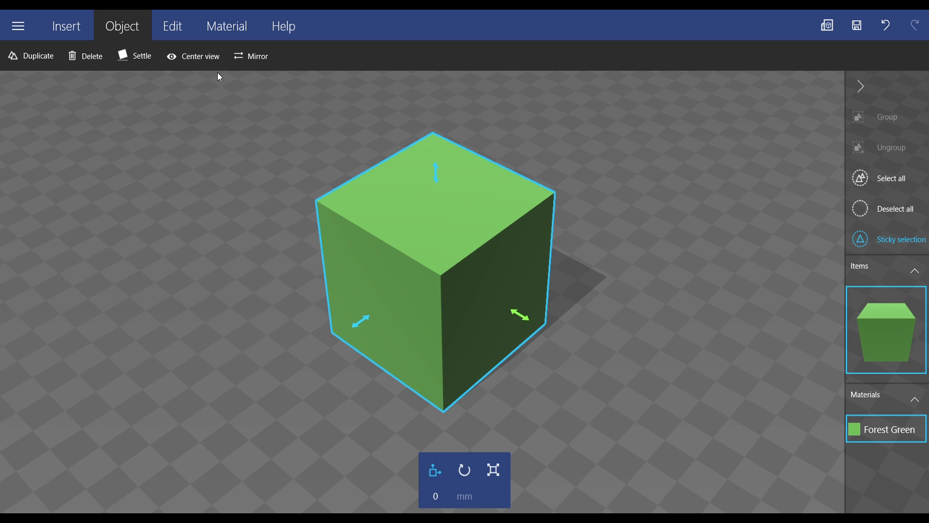
left_click(148, 56)
left_click_drag(429, 269, 485, 225)
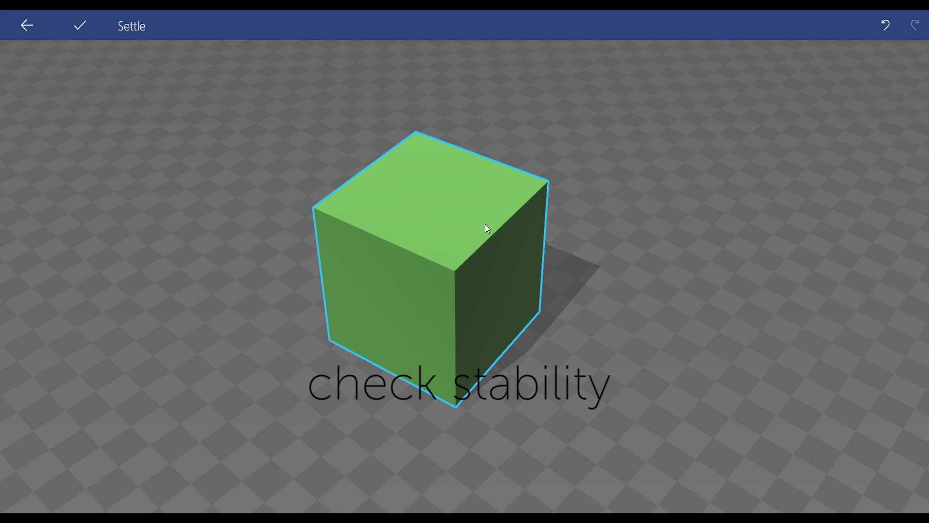
left_click_drag(462, 315, 526, 246)
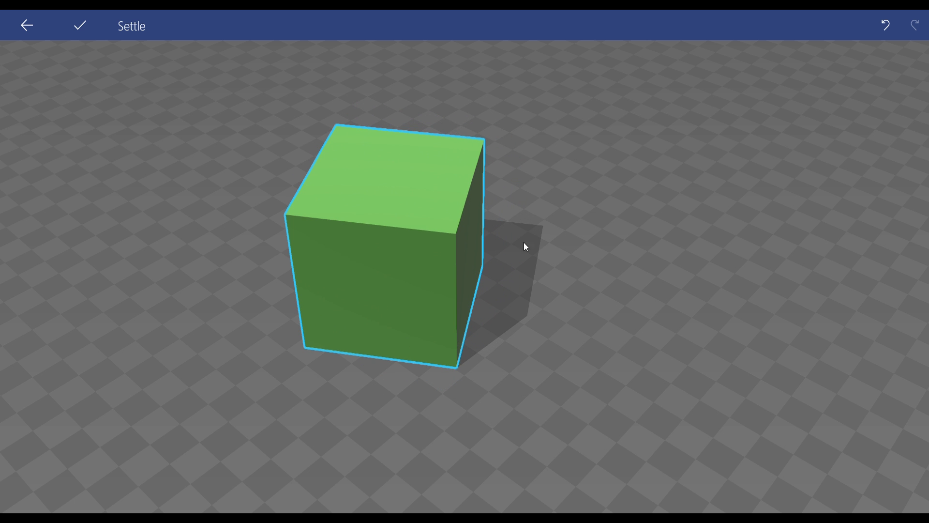
left_click(84, 38)
- Mirror the settled cube
right_click_drag(467, 241, 315, 307)
left_click(260, 57)
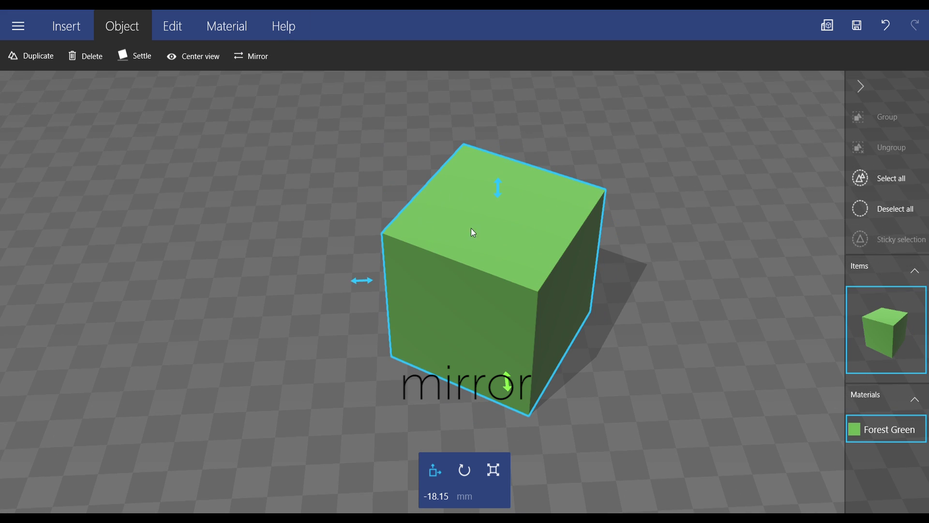
left_click(265, 58)
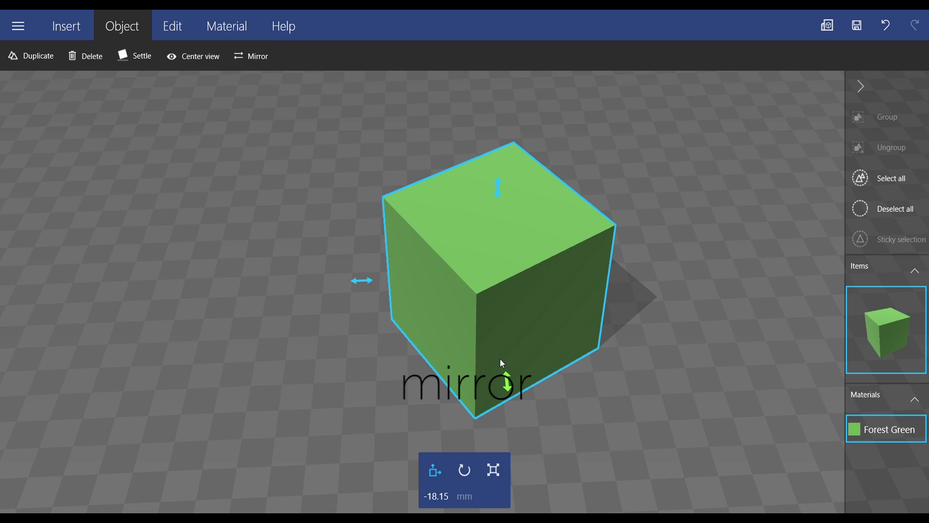
- Split the cube through its middle with the cutting plane offset set to 0 mm, keeping both halves
left_click(180, 38)
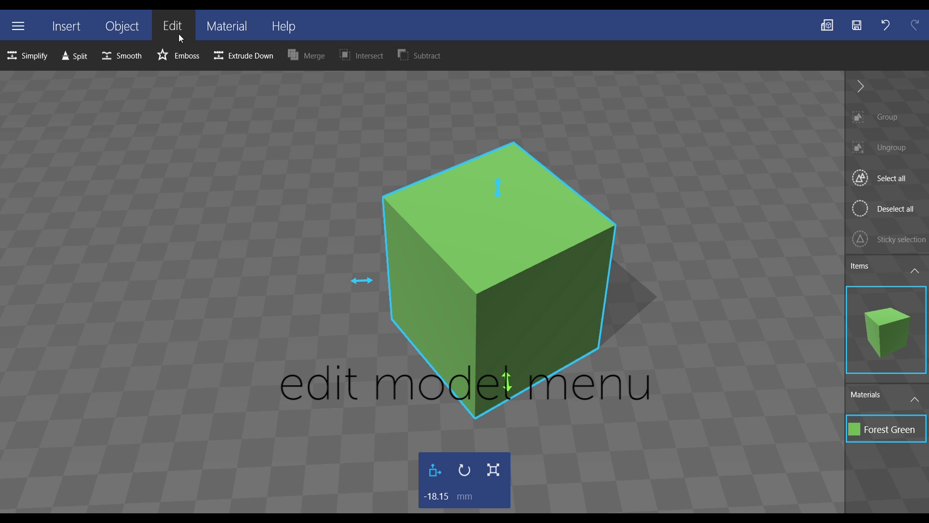
right_click_drag(602, 340, 367, 260)
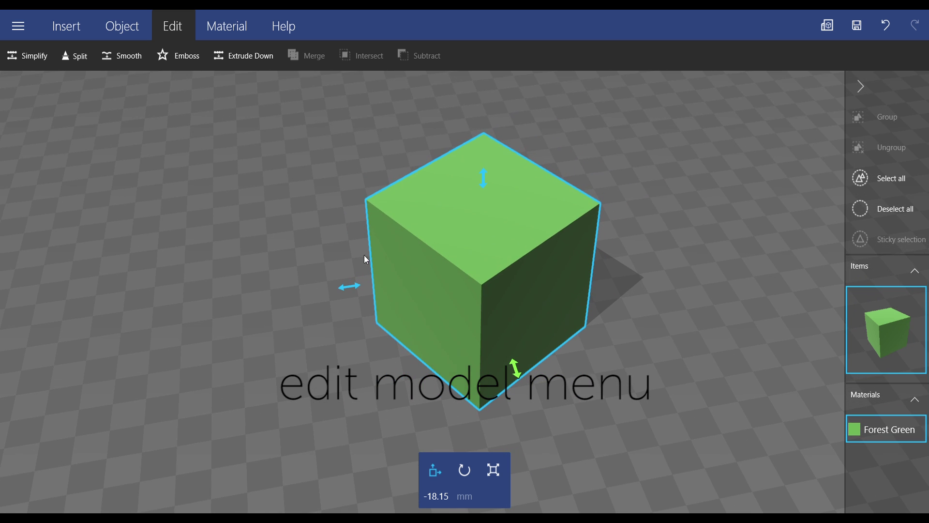
left_click(68, 57)
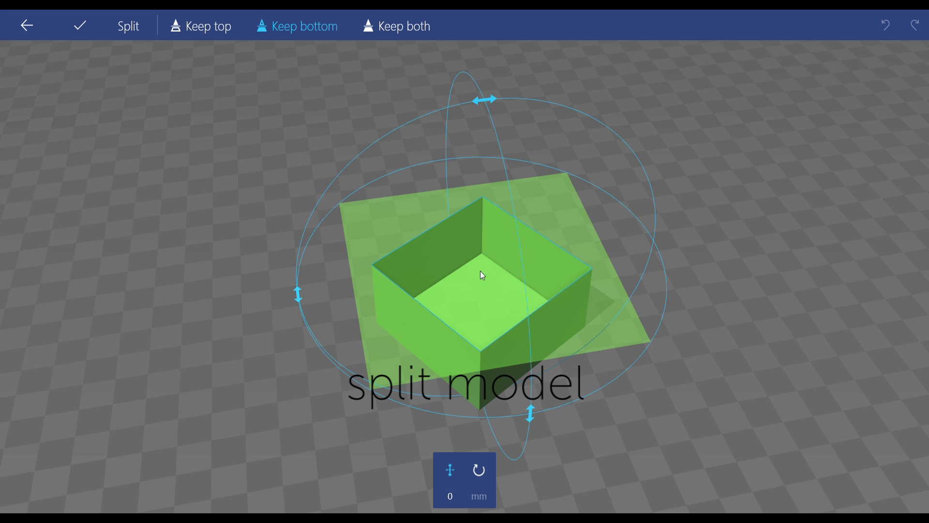
mouse_move(482, 275)
left_mouse_down()
mouse_move(484, 221)
mouse_move(487, 274)
left_mouse_up()
left_click(451, 496)
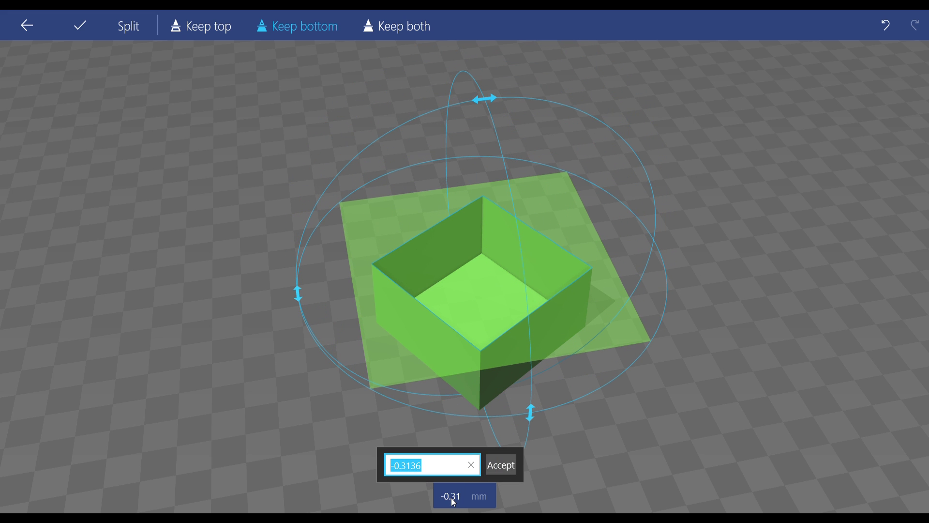
key("BackSpace")
type("0")
left_click(501, 464)
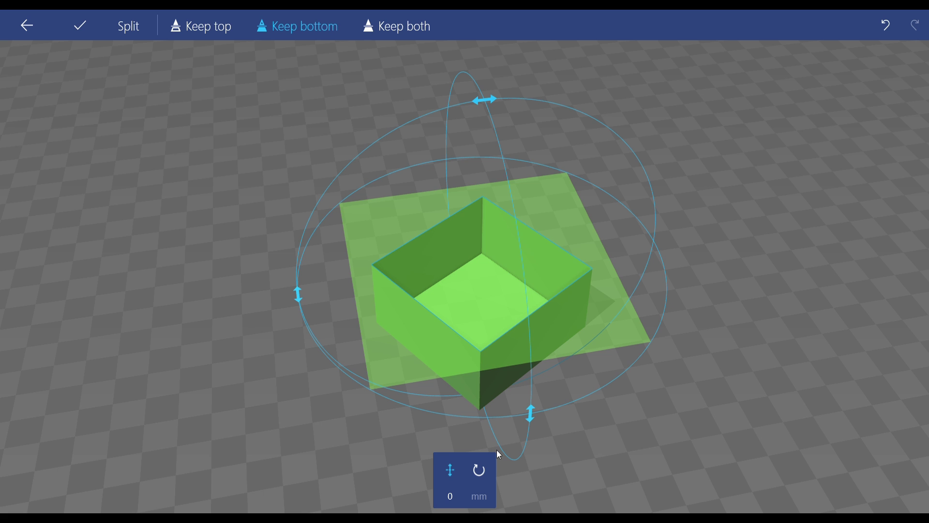
left_click(396, 26)
left_click(77, 27)
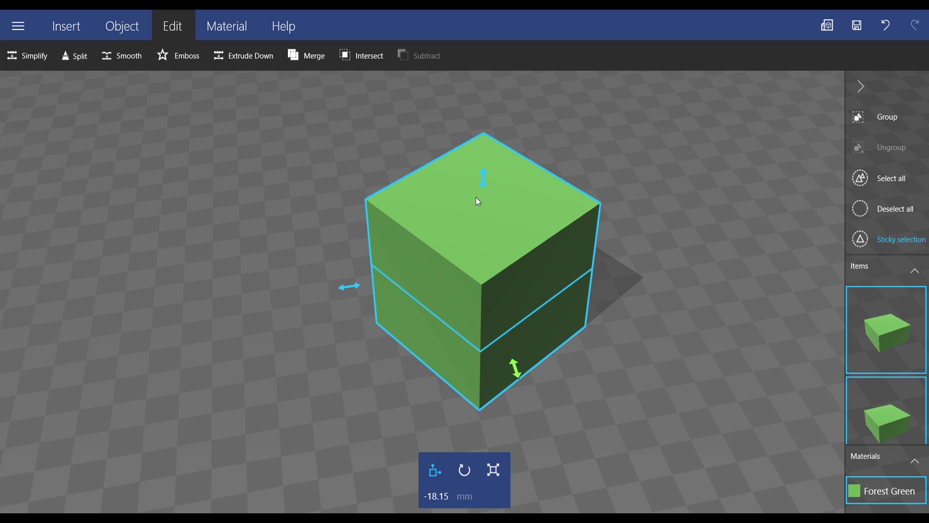
- Select only the upper half, shift it sideways off the lower half and place it at a height of about 31.8 mm
left_click(469, 224)
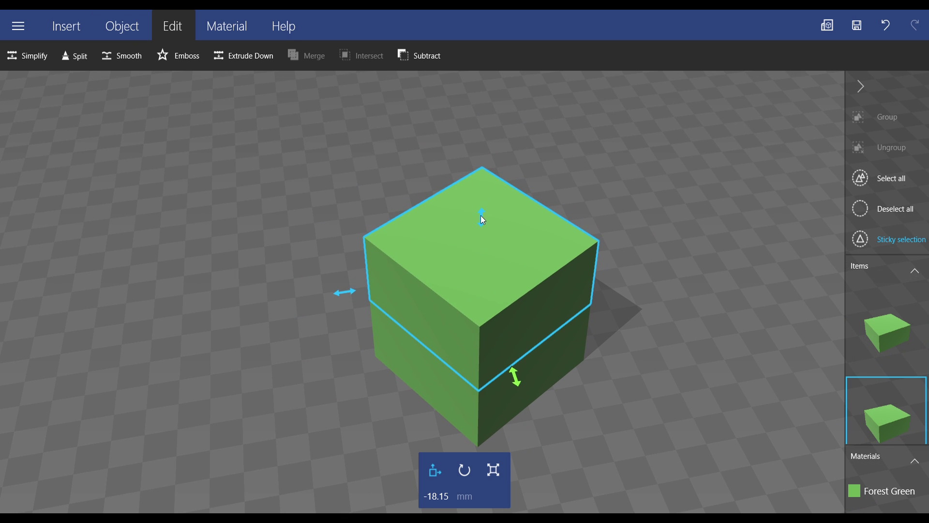
left_click_drag(513, 376, 496, 312)
left_click_drag(465, 162, 466, 176)
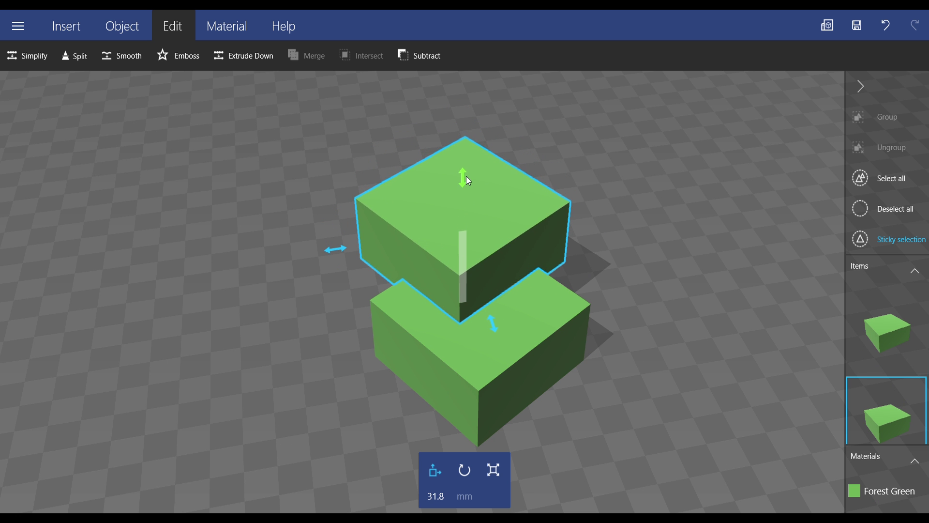
right_click_drag(495, 263, 269, 287)
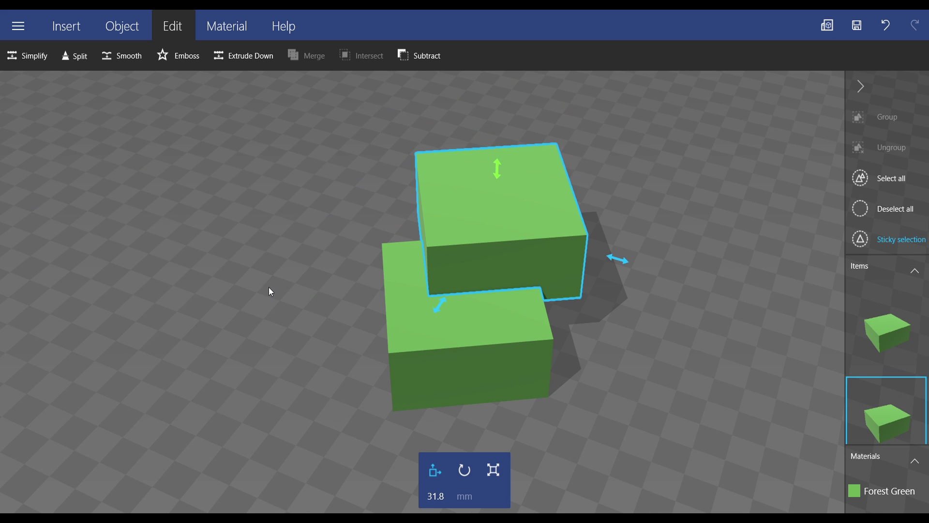
- Add the lower block to the selection, merge both blocks into one object and undo the merge
left_click(501, 380)
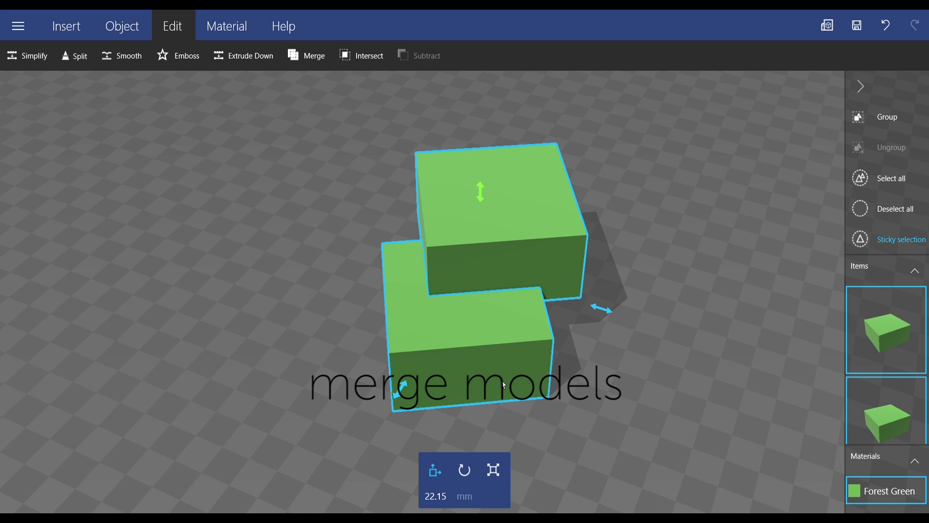
left_click(314, 60)
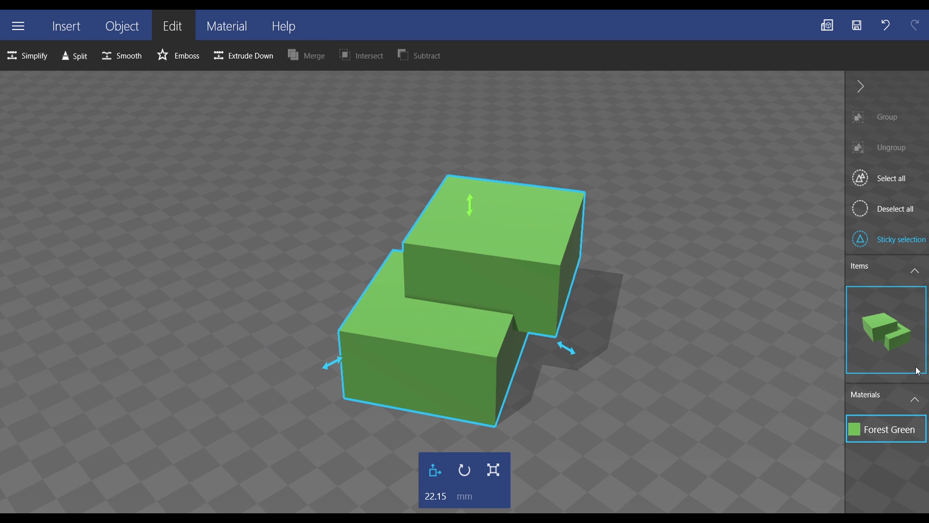
left_click_drag(438, 331, 411, 326)
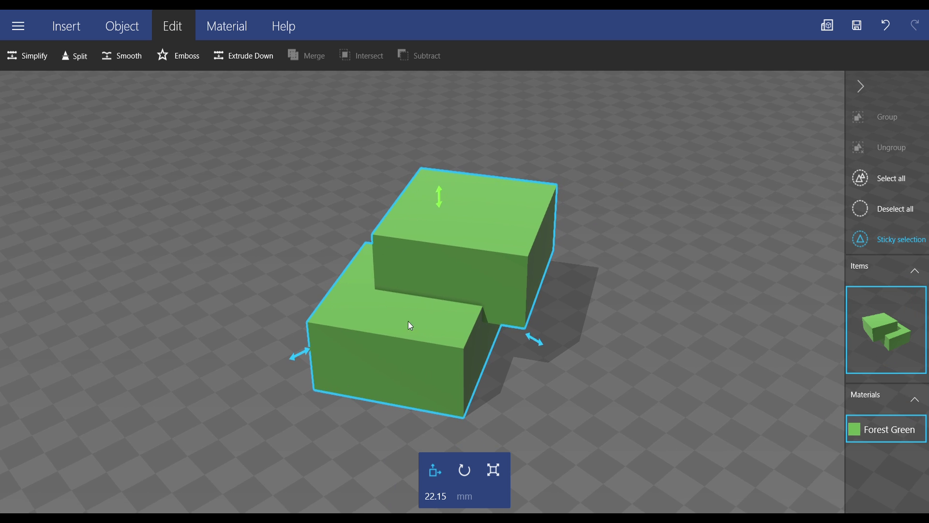
right_click_drag(410, 326, 360, 333)
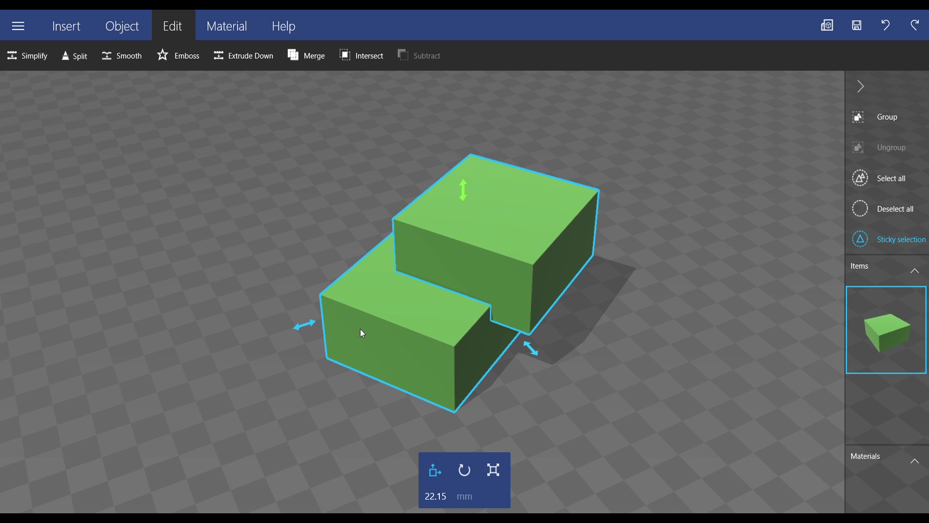
- Move the upper block on its own so that it overlaps the lower block, positioned at about 12 mm
left_click_drag(534, 285, 461, 240)
left_click_drag(504, 286, 526, 314)
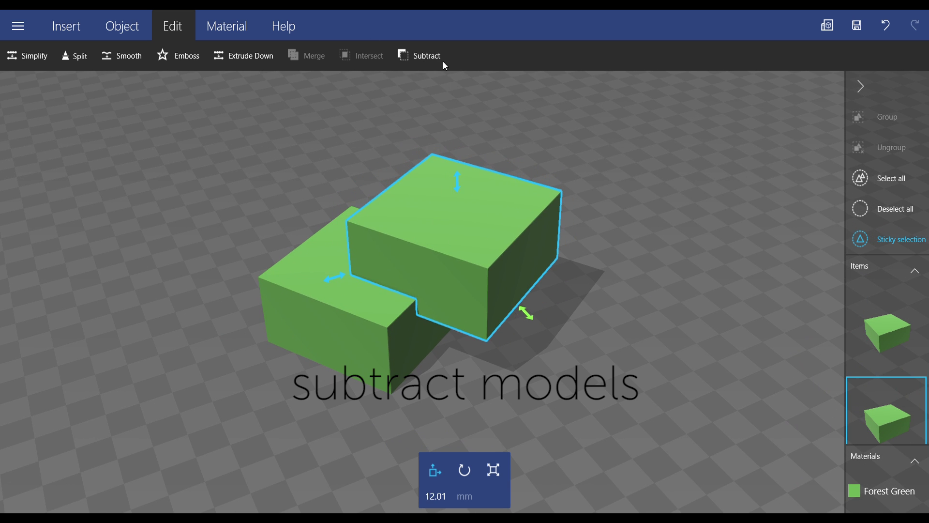
- Subtract the upper block from the lower one, look at the cut from another angle, and undo the subtraction
left_click(429, 55)
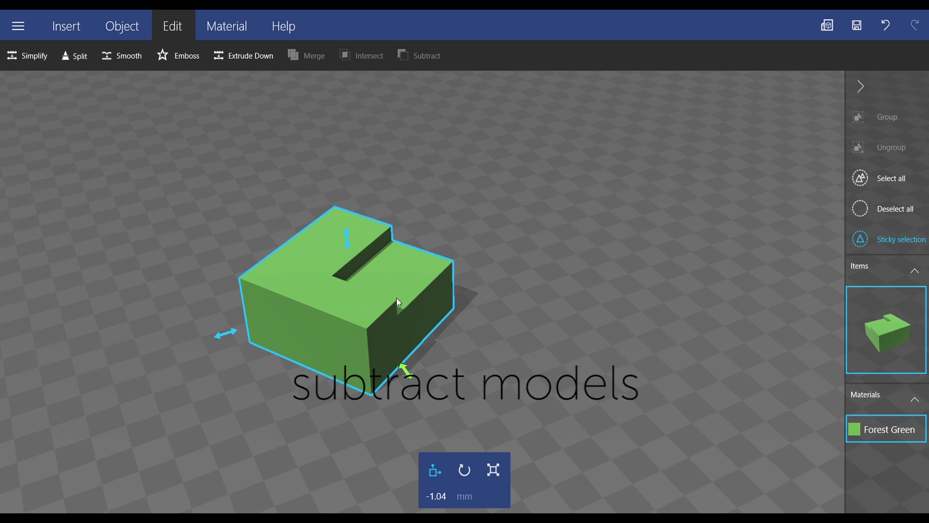
right_click_drag(396, 298, 556, 326)
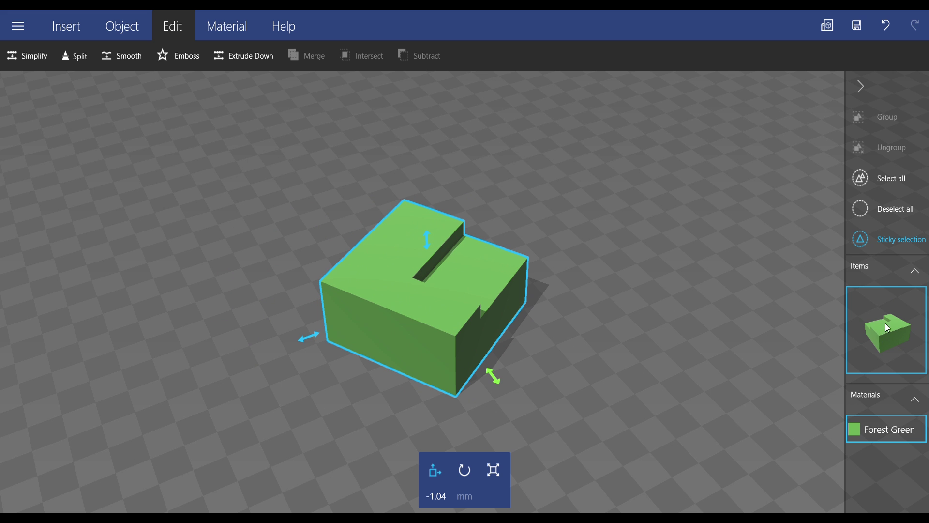
key("ctrl+z")
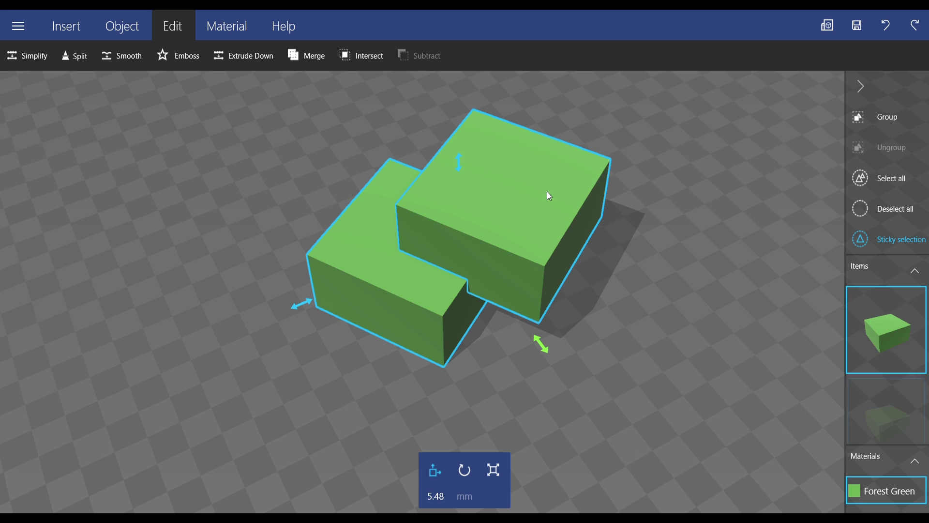
- Select only the upper block and rotate it around its vertical axis
left_click(522, 201)
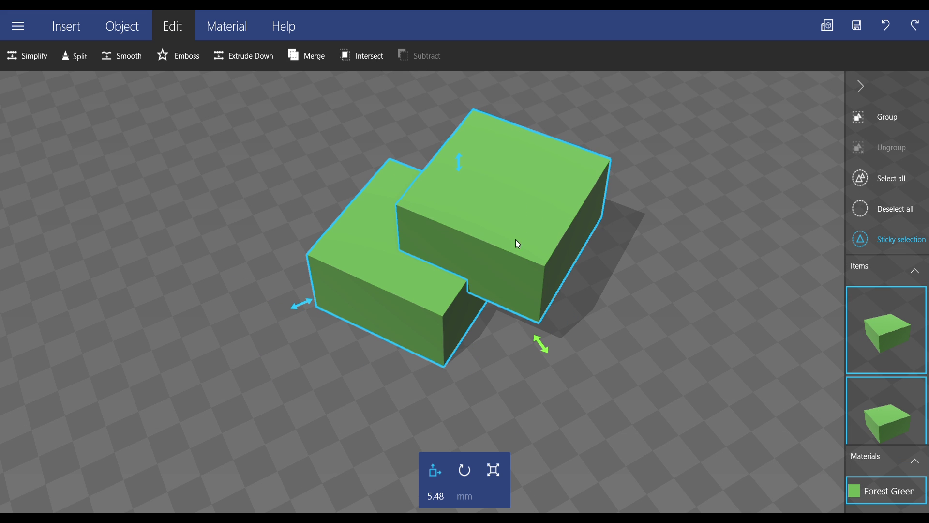
left_click(459, 187)
left_click(464, 470)
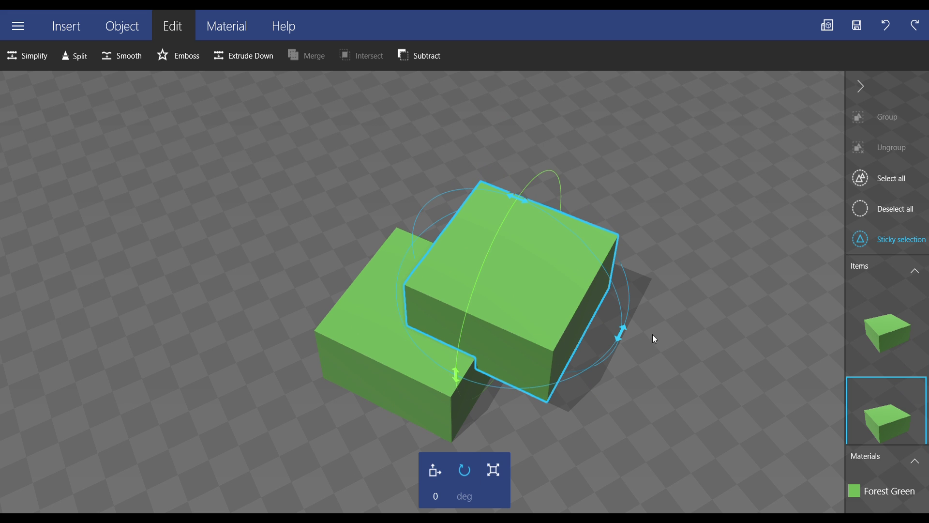
left_click_drag(623, 333, 644, 292)
- Add the lower block to the selection and intersect the two blocks to keep only their overlap
left_click(359, 318)
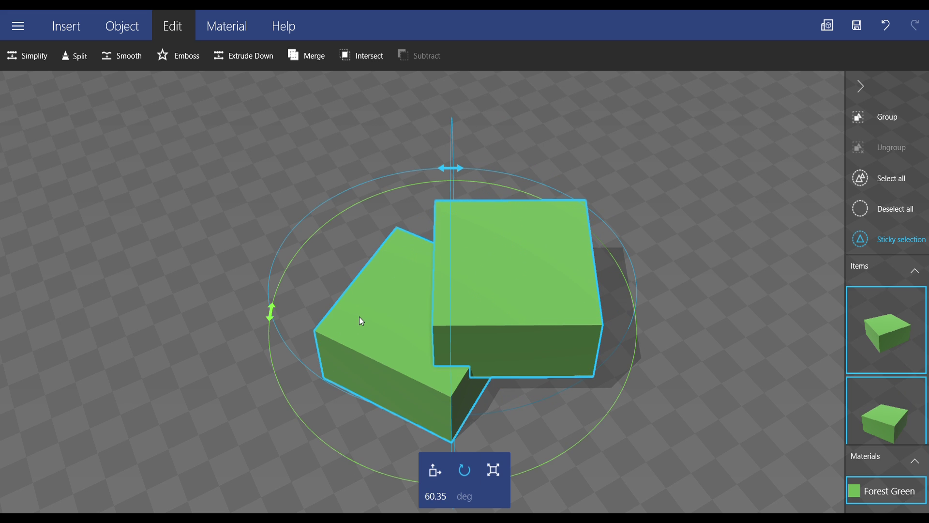
left_click(352, 50)
right_click_drag(412, 223, 431, 292)
- Stretch the intersected piece to a height of about 46 mm and lower it to a vertical position of about 23 mm
left_click(494, 470)
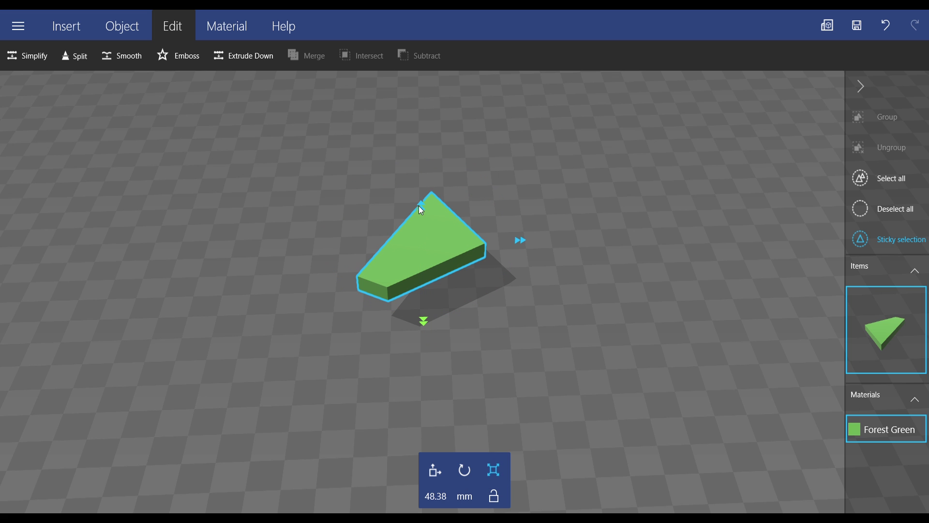
left_click_drag(420, 207, 421, 88)
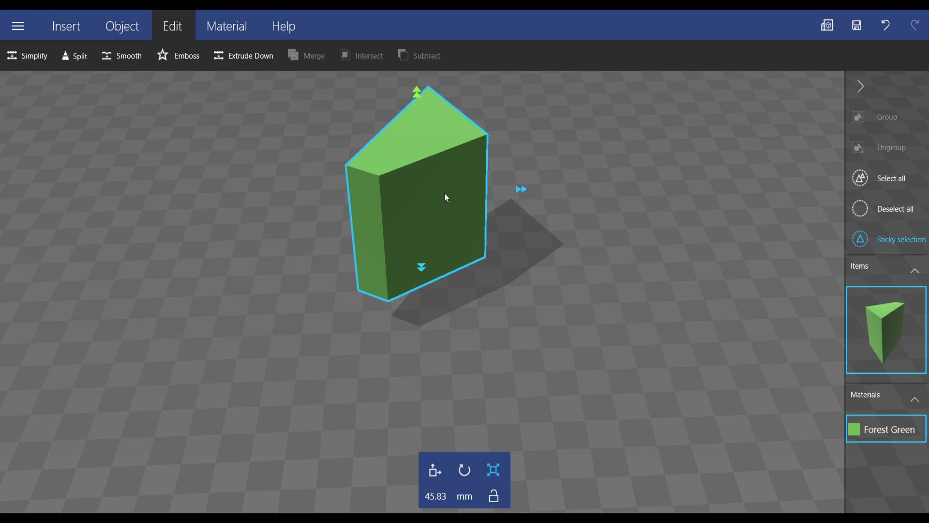
right_click_drag(446, 196, 441, 295)
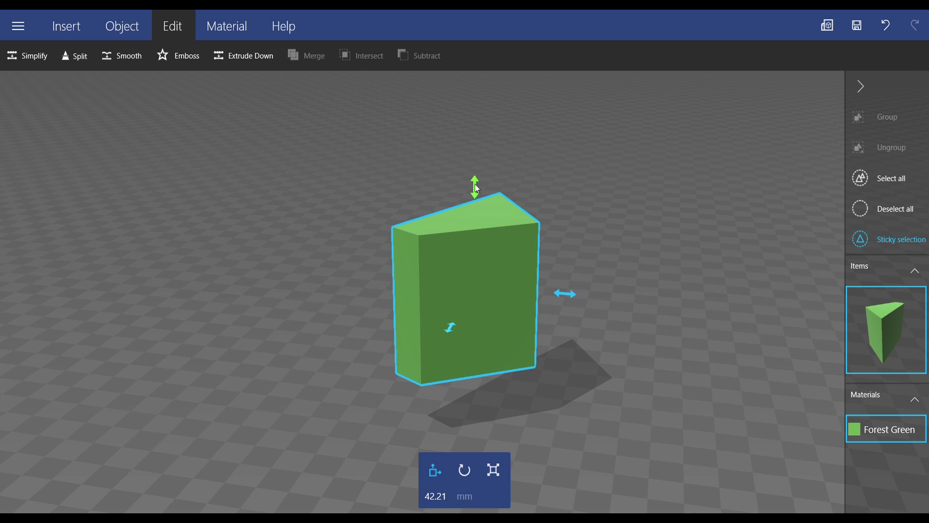
left_click_drag(475, 184, 449, 269)
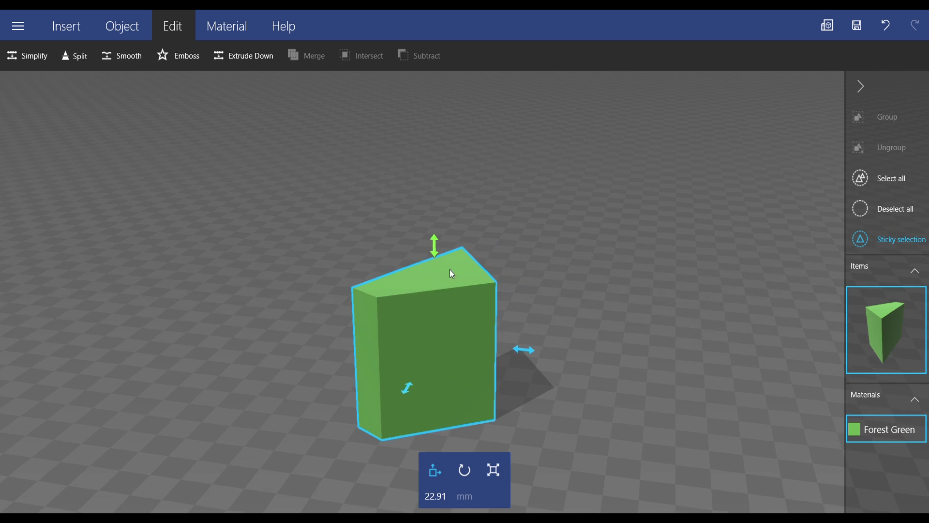
- Delete the stretched piece and insert a new cube
key("Delete")
left_click(83, 29)
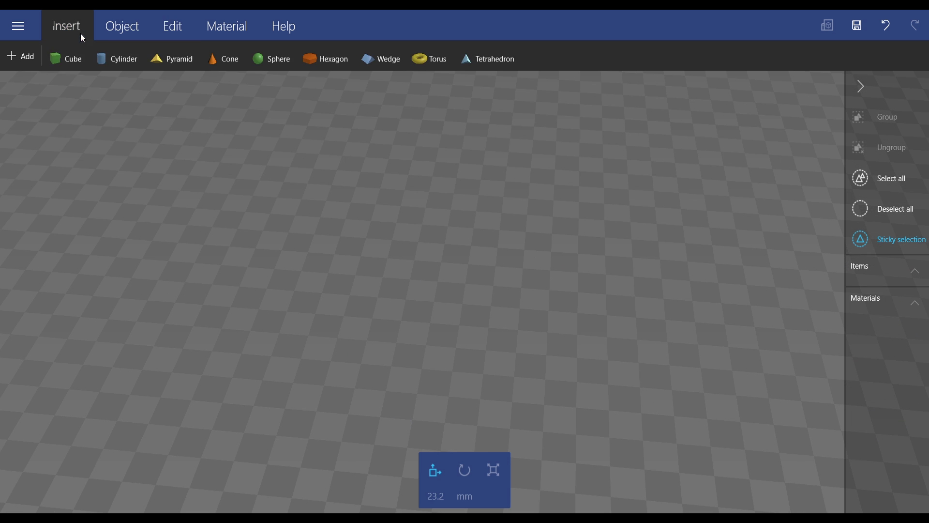
left_click(69, 57)
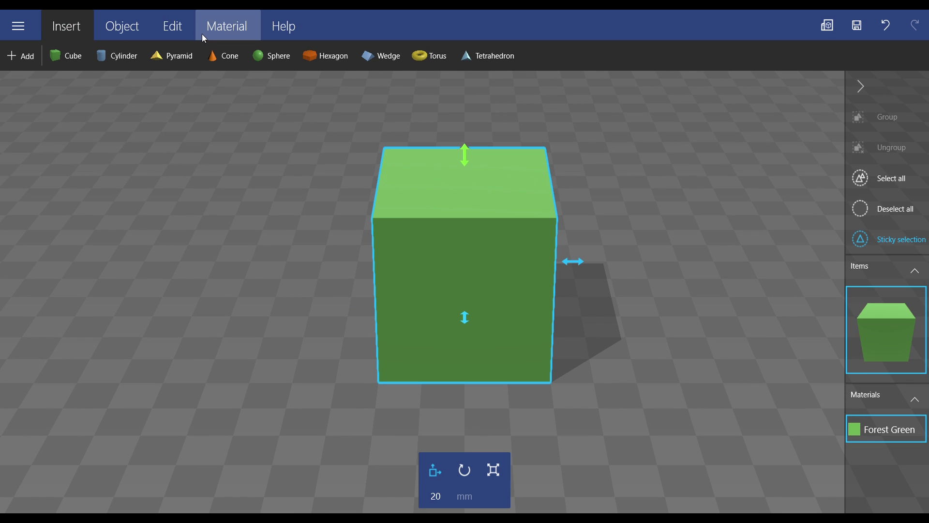
- Smooth the new cube into a rounded shape and look at it from several sides
left_click(178, 30)
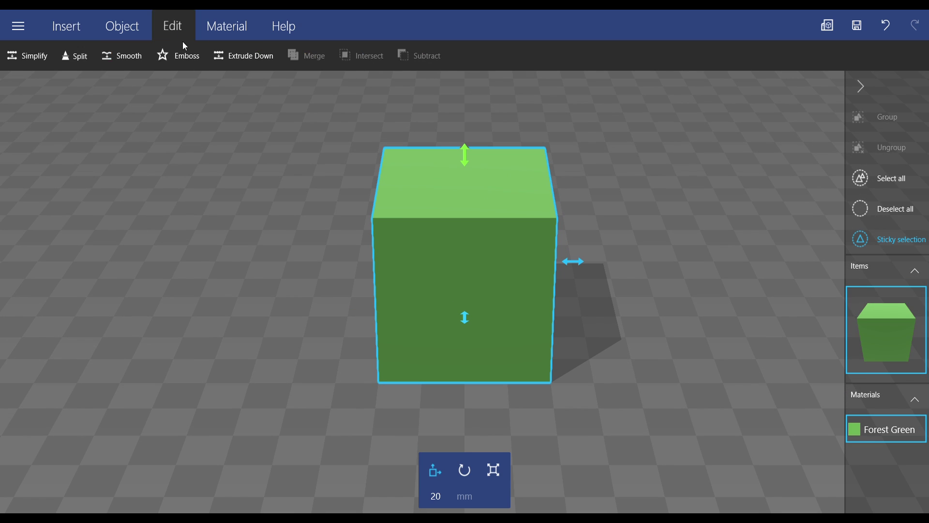
left_click(139, 57)
left_click(140, 56)
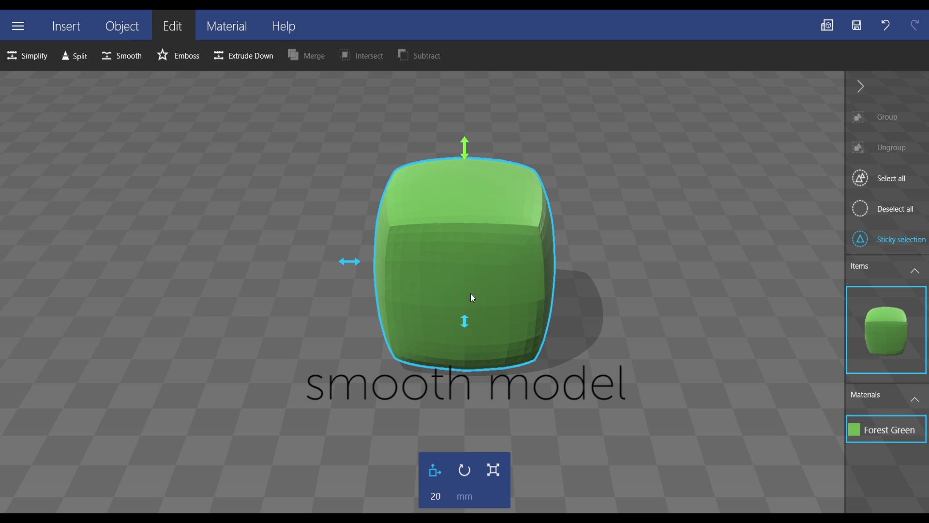
right_click_drag(471, 297, 739, 278)
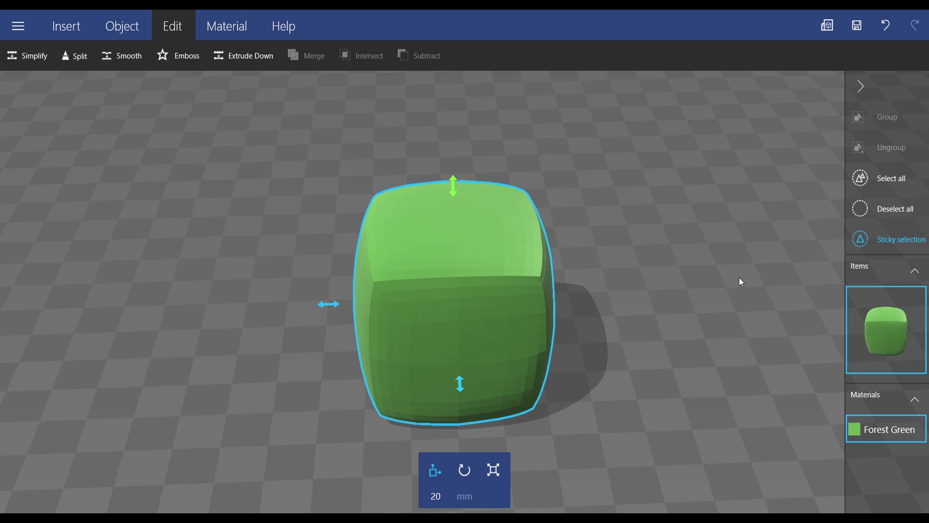
right_click_drag(739, 277, 693, 282)
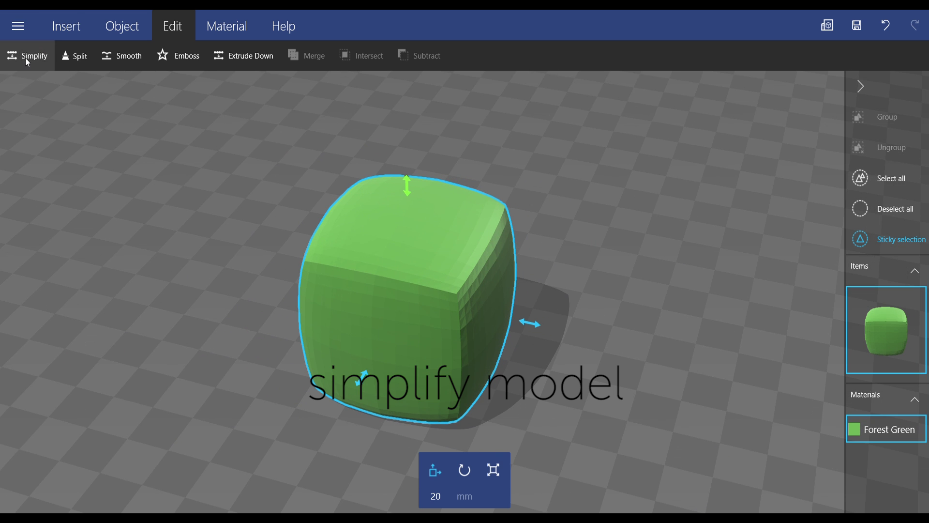
- Simplify the rounded cube to a coarser mesh and smooth the simplified shape again
left_click(25, 58)
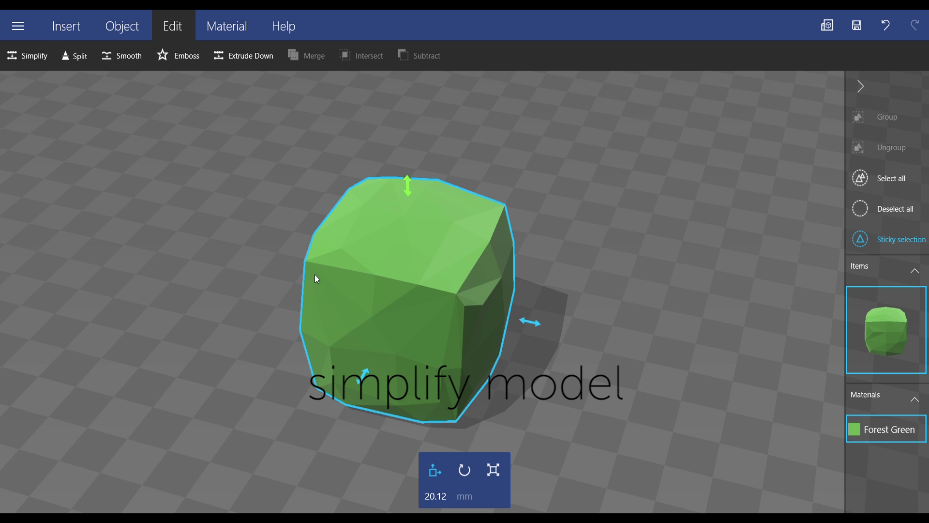
right_click_drag(317, 279, 336, 289)
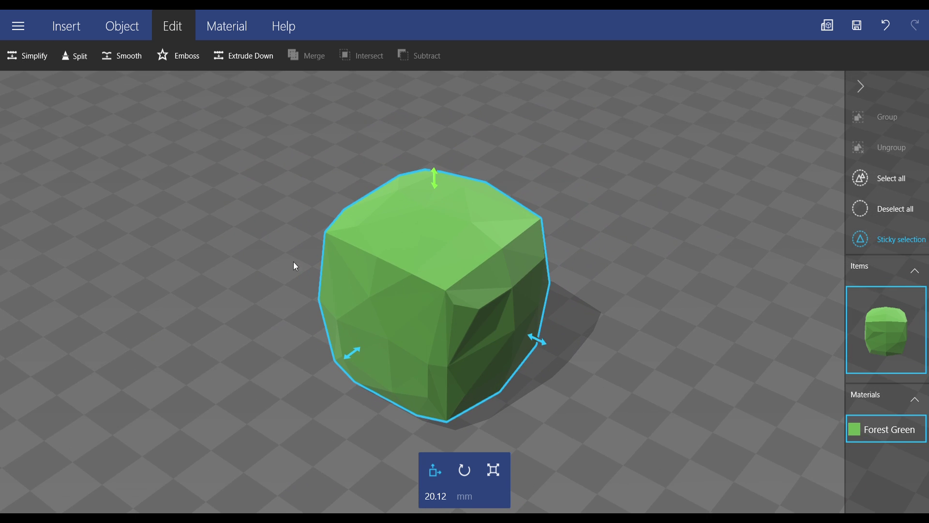
left_click(137, 56)
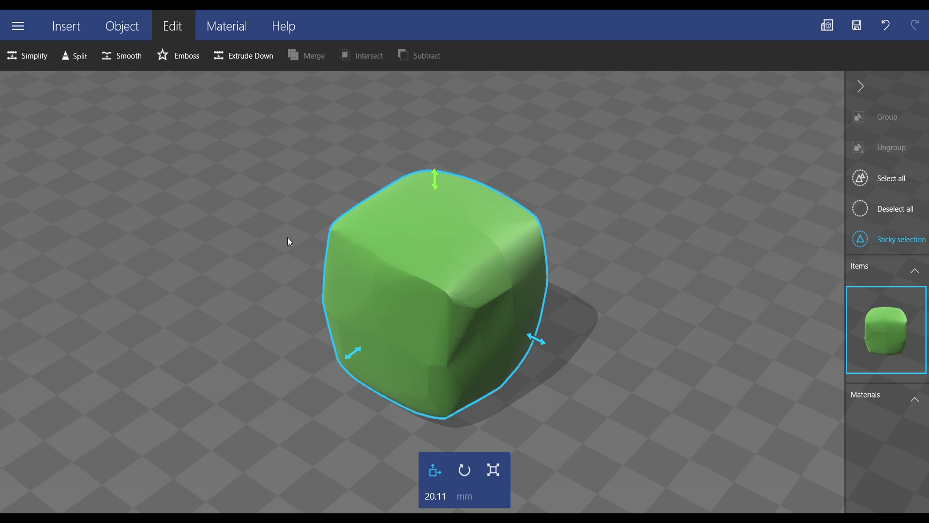
mouse_move(288, 237)
right_mouse_down()
mouse_move(182, 217)
mouse_move(203, 206)
mouse_move(365, 253)
mouse_move(303, 255)
mouse_move(287, 235)
right_mouse_up()
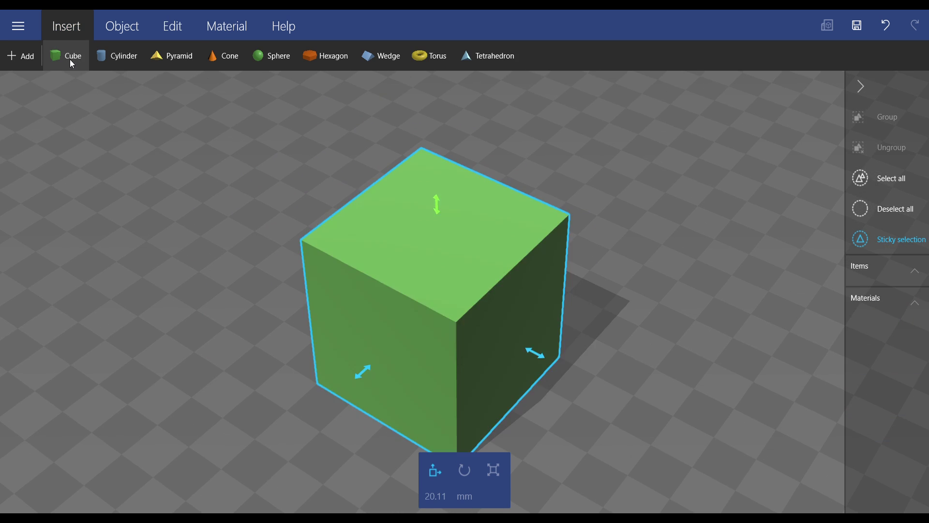
- Replace the smoothed shape with a new cube
left_click(70, 58)
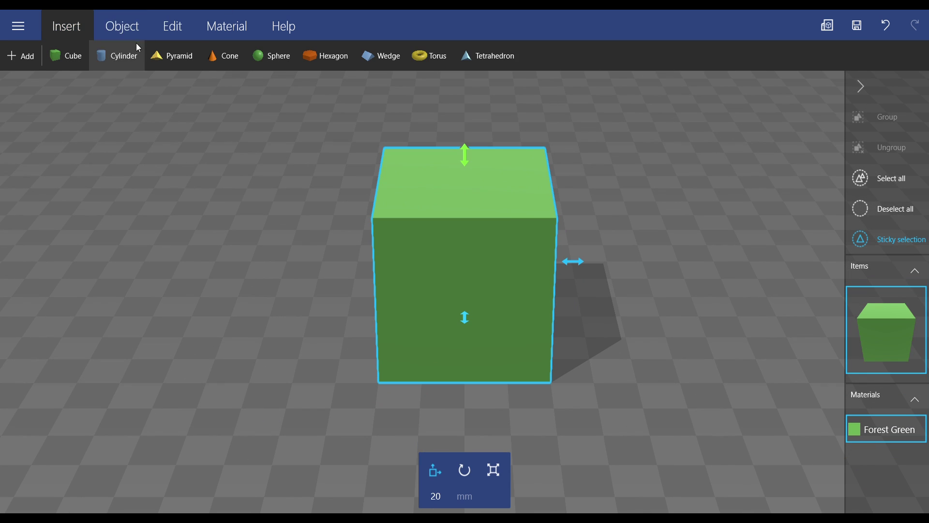
- Start a text emboss with planar projection on the cube and change its text to "yes"
left_click(124, 29)
left_click(157, 28)
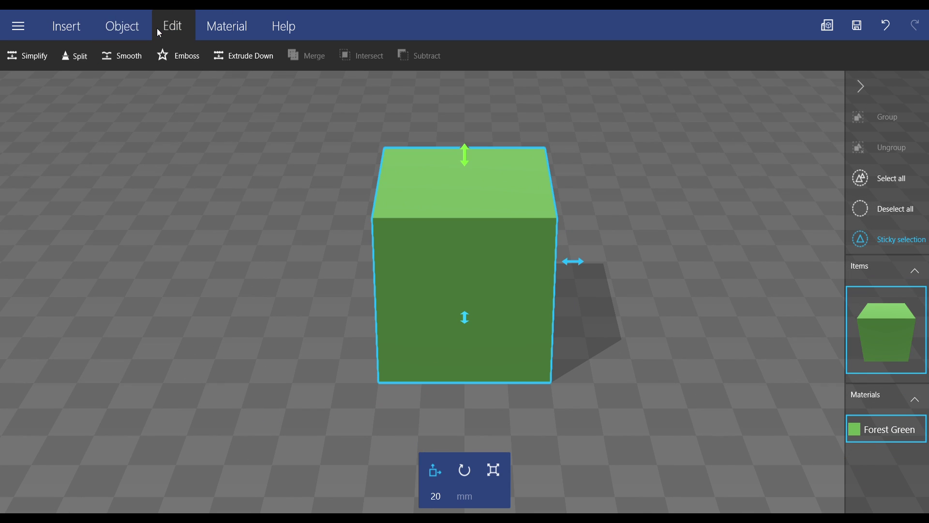
left_click(187, 60)
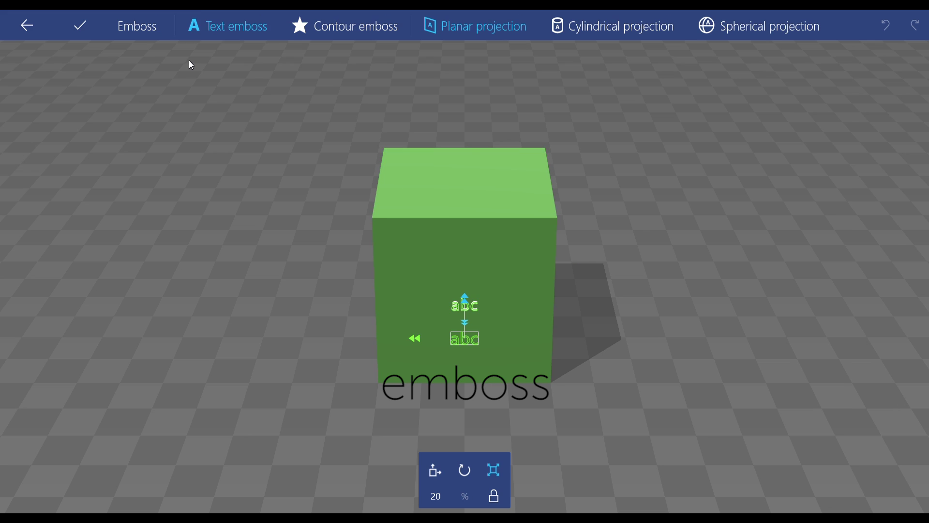
left_click(222, 25)
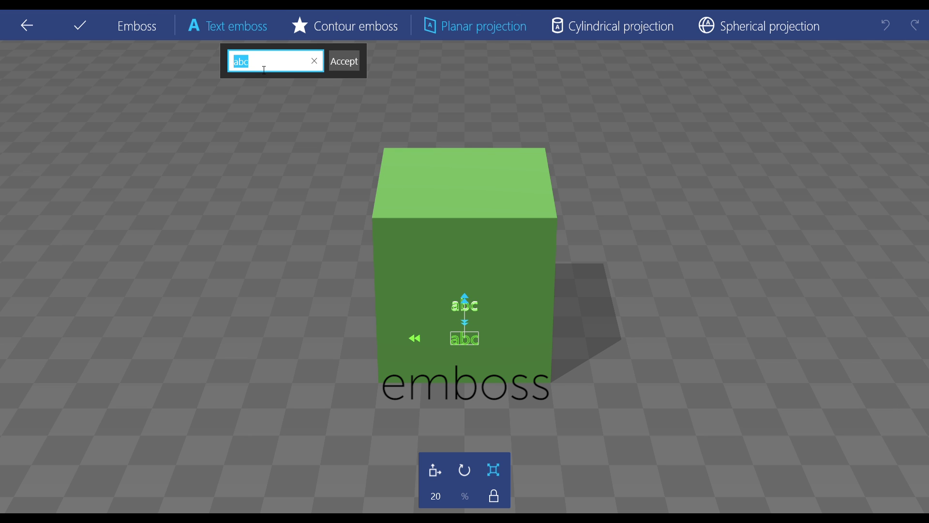
key("Home")
type("yes")
key("Delete")
key("Delete")
key("Delete")
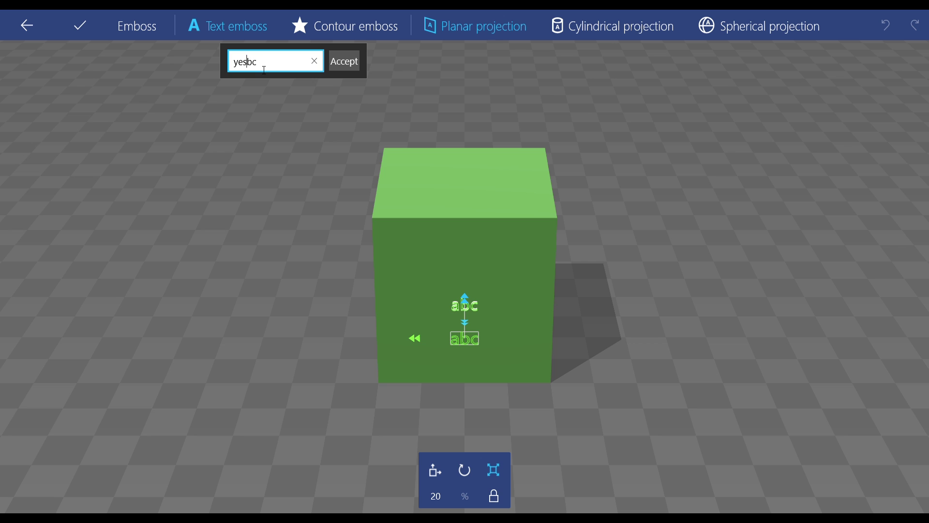
left_click(344, 61)
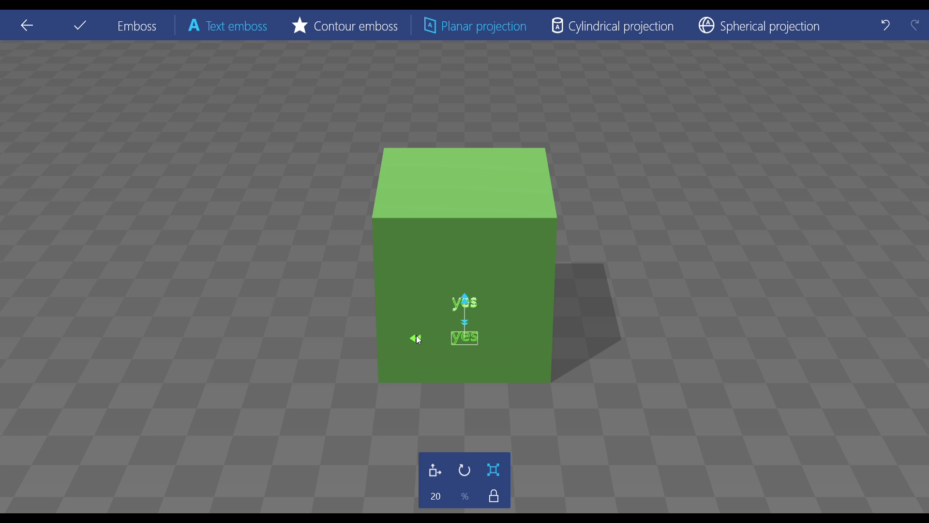
- Enlarge the "yes" text on the cube's front face and set its scale to 50 %
mouse_move(414, 336)
left_mouse_down()
mouse_move(377, 325)
mouse_move(397, 335)
left_mouse_up()
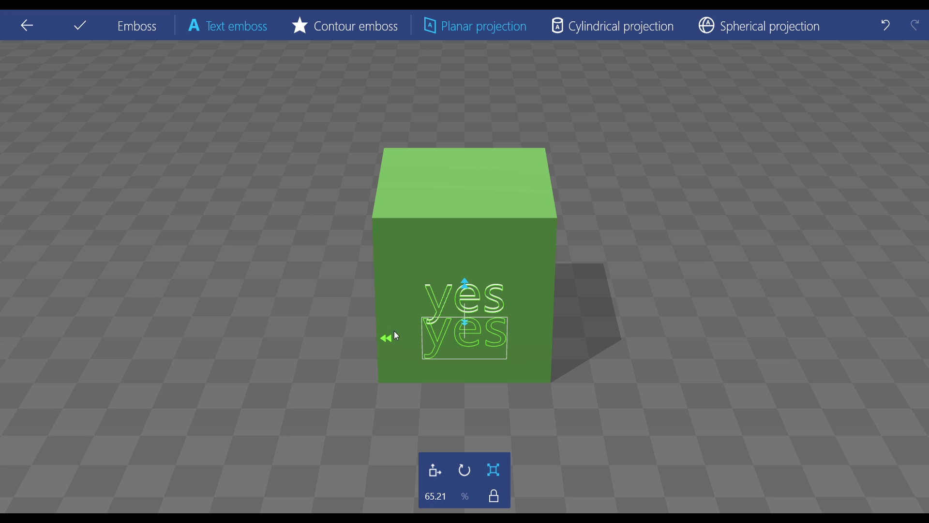
left_click(446, 496)
key("BackSpace")
type("50")
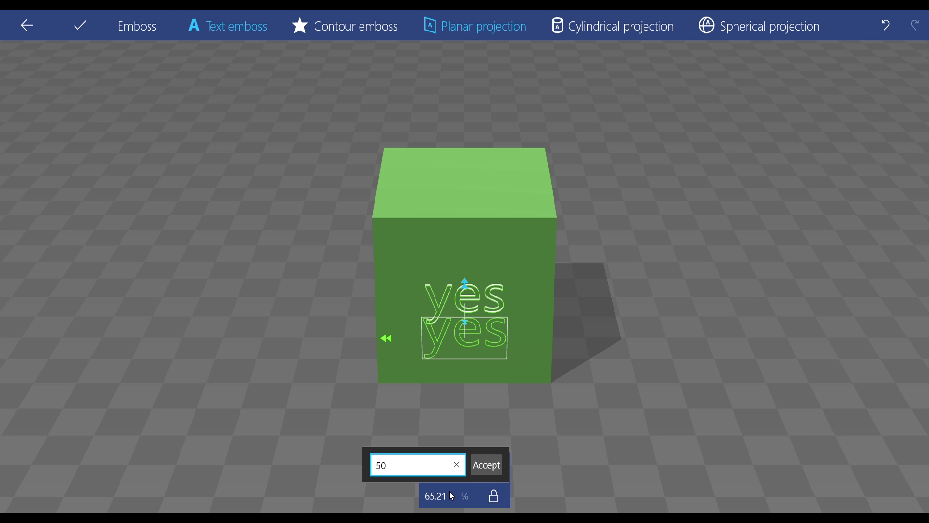
key("Return")
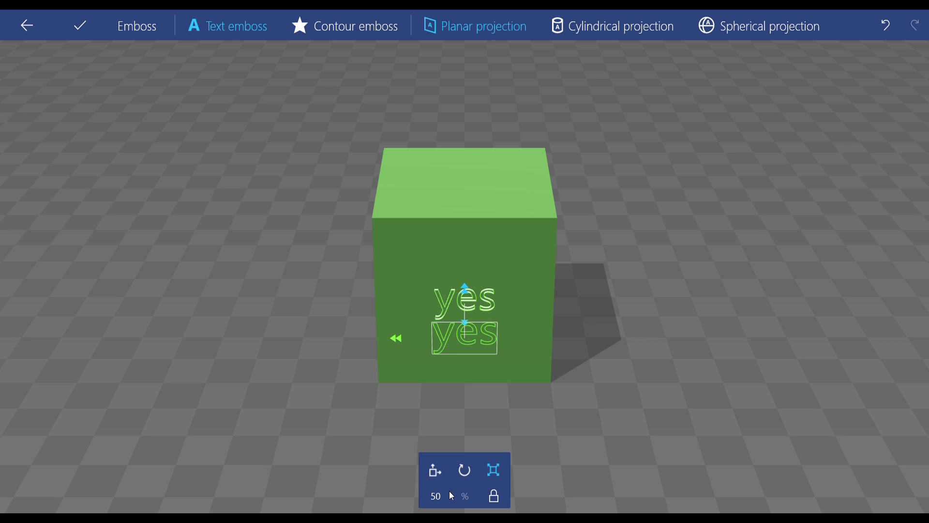
- Tilt the embossed text slightly clockwise and shift it a little lower on the cube's front face
left_click(464, 472)
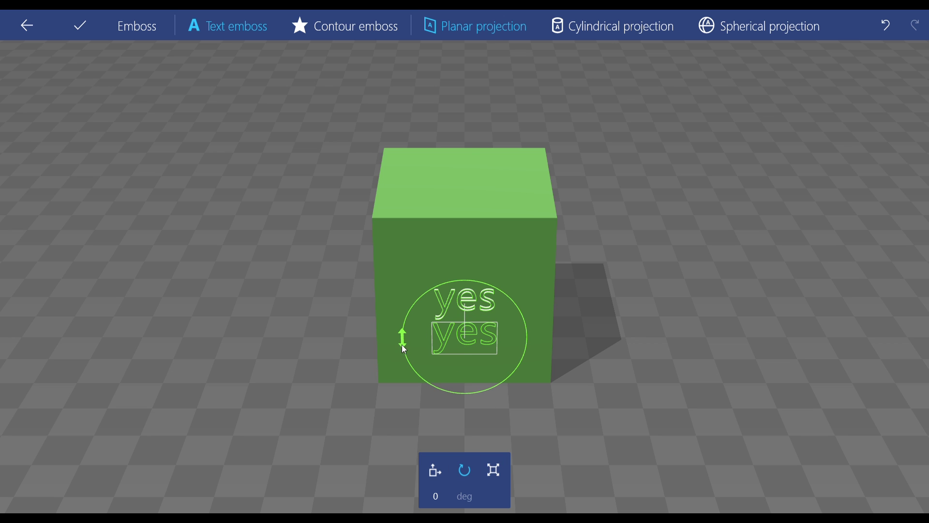
left_click_drag(402, 344, 383, 314)
left_click(438, 486)
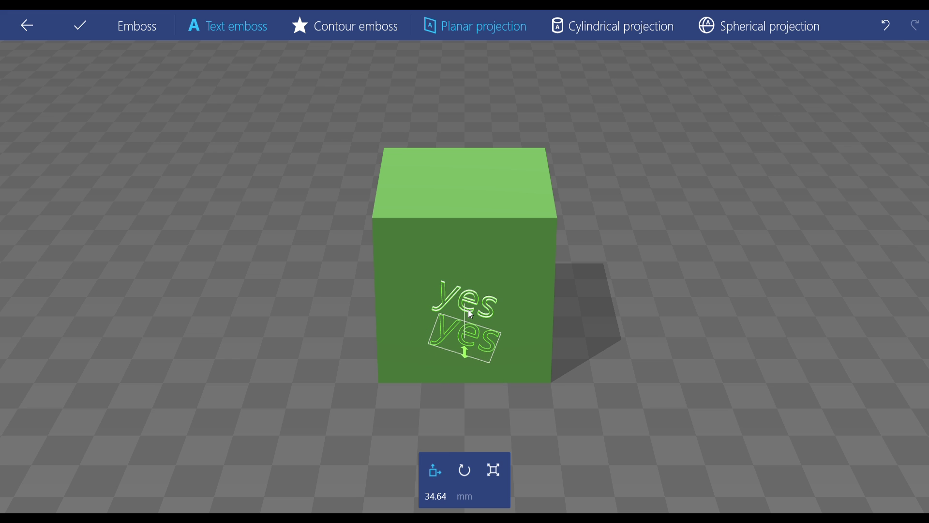
mouse_move(469, 310)
left_mouse_down()
mouse_move(477, 284)
mouse_move(463, 199)
mouse_move(472, 193)
mouse_move(501, 257)
mouse_move(393, 335)
mouse_move(493, 387)
mouse_move(537, 296)
mouse_move(459, 259)
mouse_move(477, 318)
left_mouse_up()
left_click(477, 318)
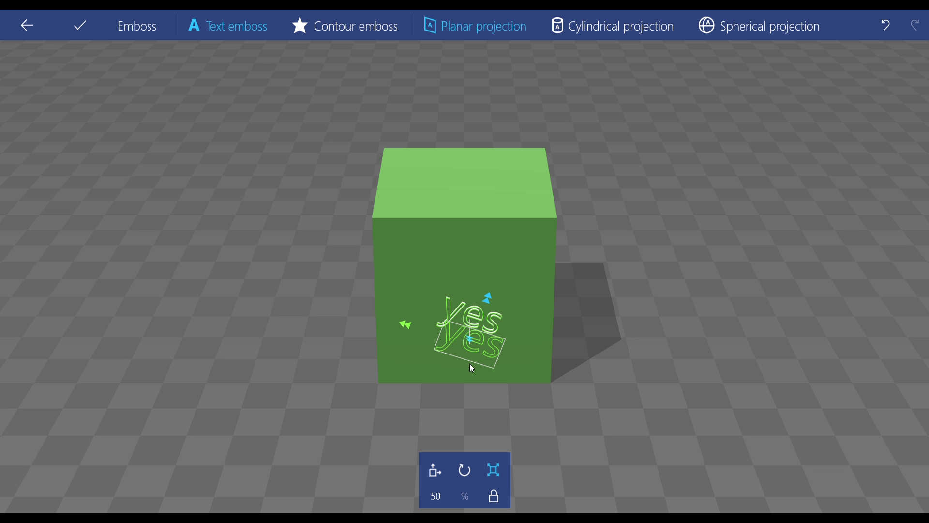
- Increase the depth of the embossed text to about 2.29 mm and look at it from the front
right_click_drag(535, 334, 374, 342)
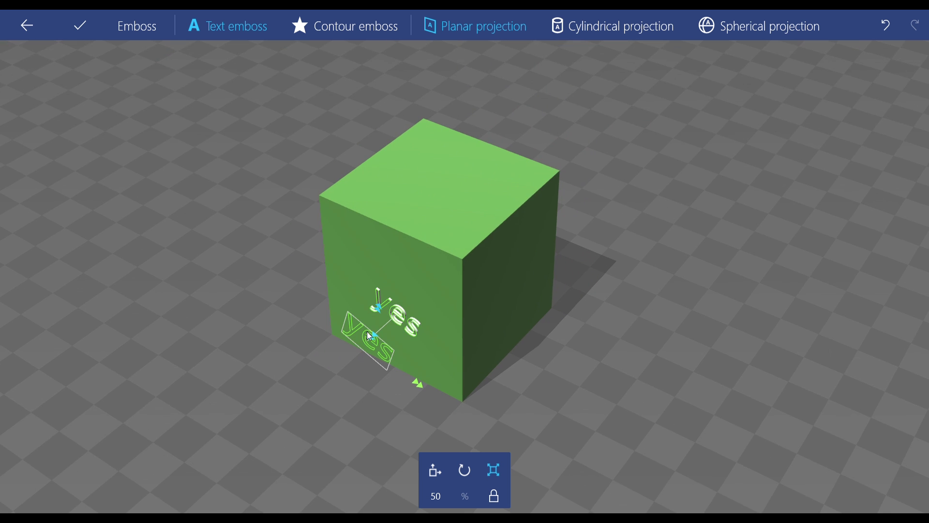
mouse_move(372, 345)
left_mouse_down()
mouse_move(351, 356)
mouse_move(413, 333)
mouse_move(420, 320)
mouse_move(373, 353)
left_mouse_up()
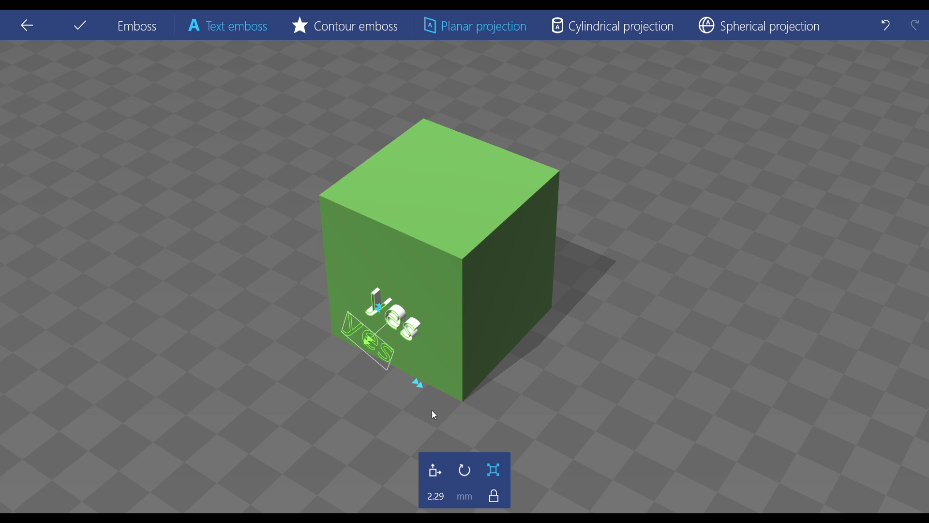
left_click_drag(549, 400, 698, 335)
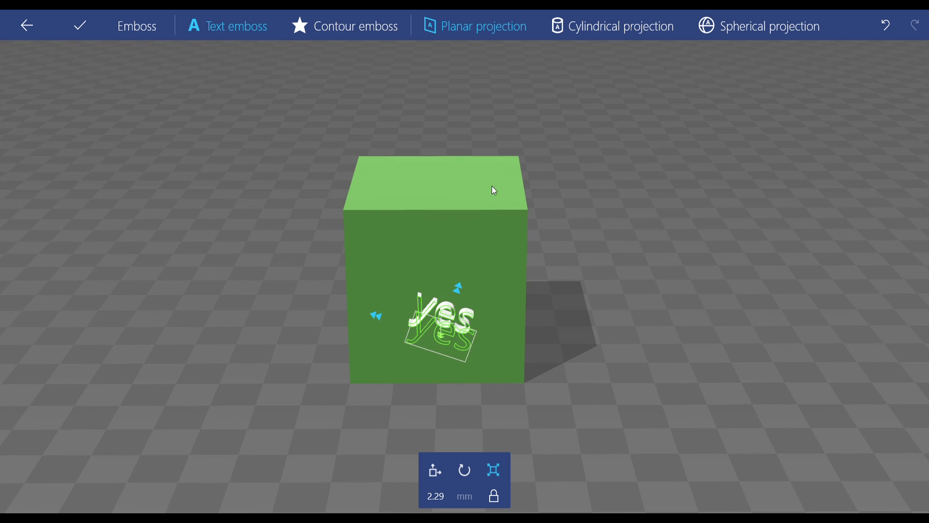
- Replace the text with a contour emboss and enlarge the cross shape to about 64 % on the front face
left_click(353, 33)
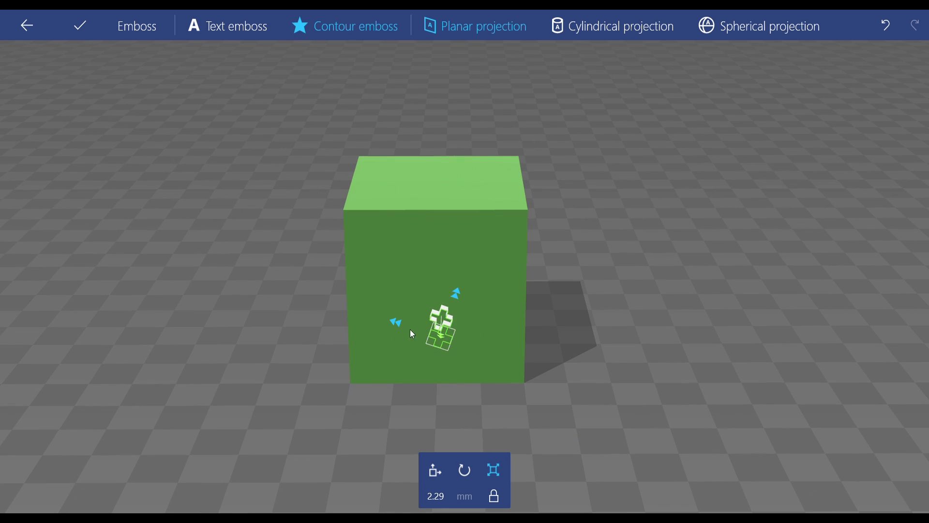
left_click_drag(455, 298, 473, 250)
left_click_drag(423, 362, 431, 308)
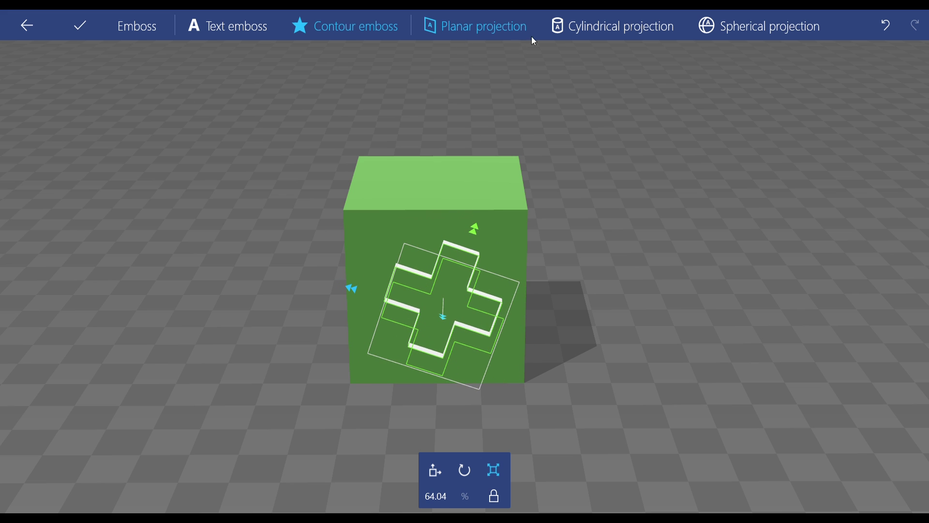
- Try the cylindrical and spherical projections for the contour emboss, returning to planar projection
left_click(582, 29)
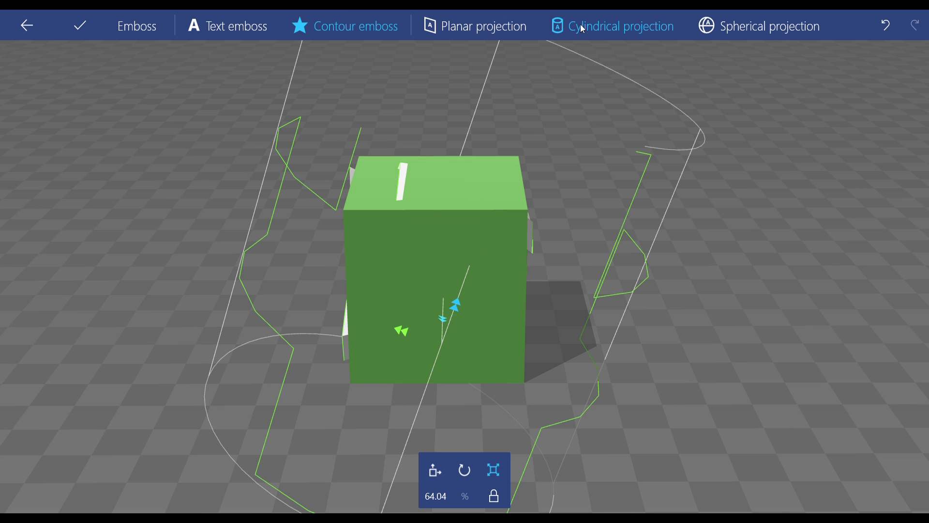
left_click(477, 26)
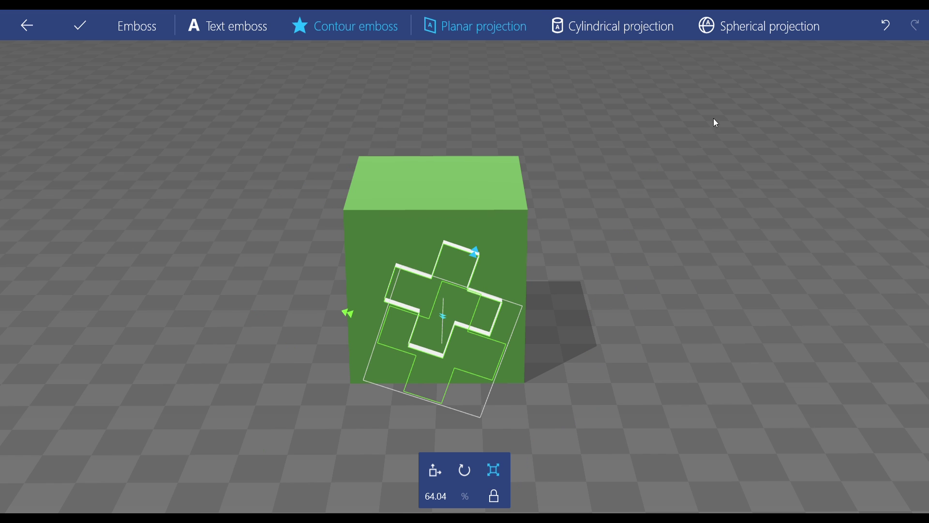
left_click(716, 24)
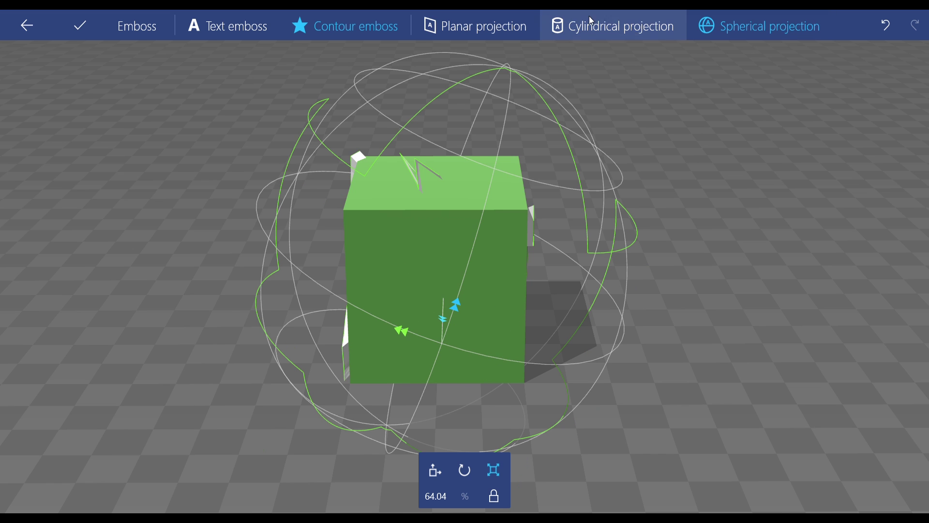
left_click(469, 22)
- Apply the cross emboss to the cube and view the embossed face at an angle
left_click_drag(365, 248, 410, 262)
left_click(71, 19)
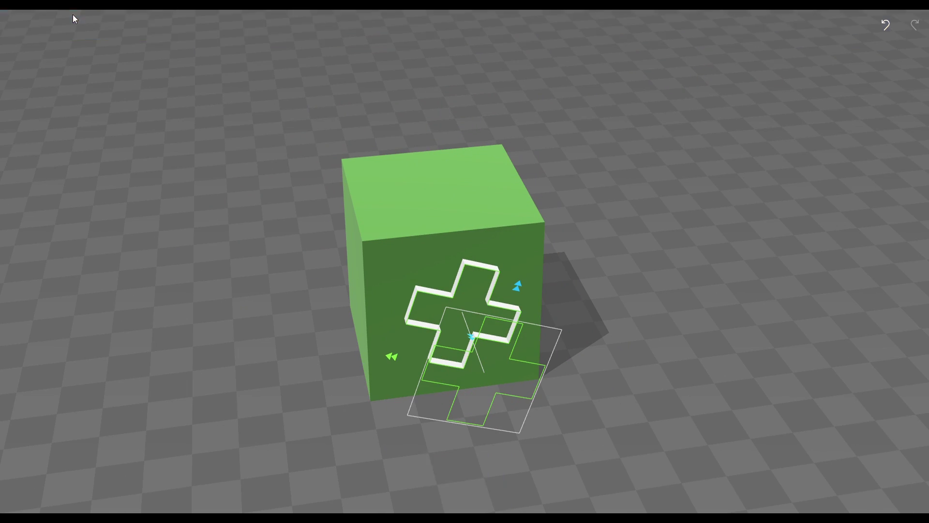
left_click_drag(590, 326, 437, 339)
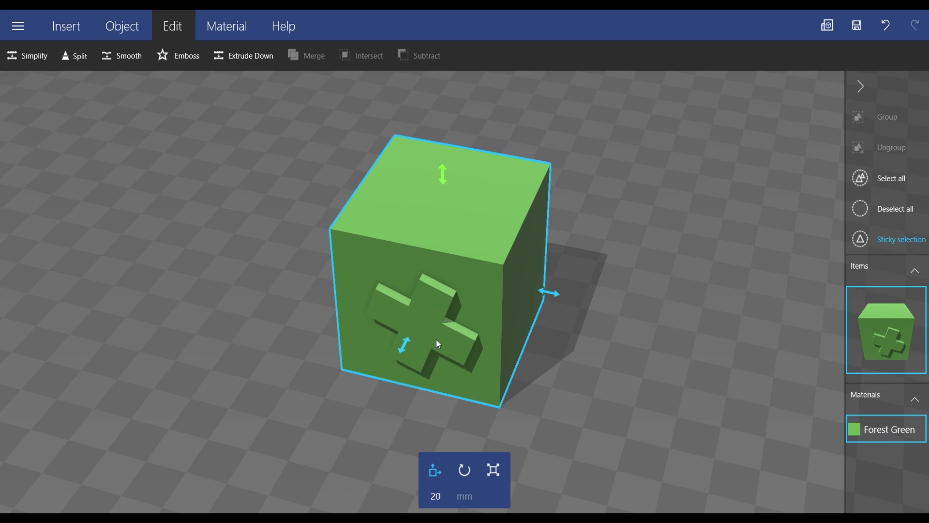
- Remove the Forest Green material from the material list
left_click(234, 26)
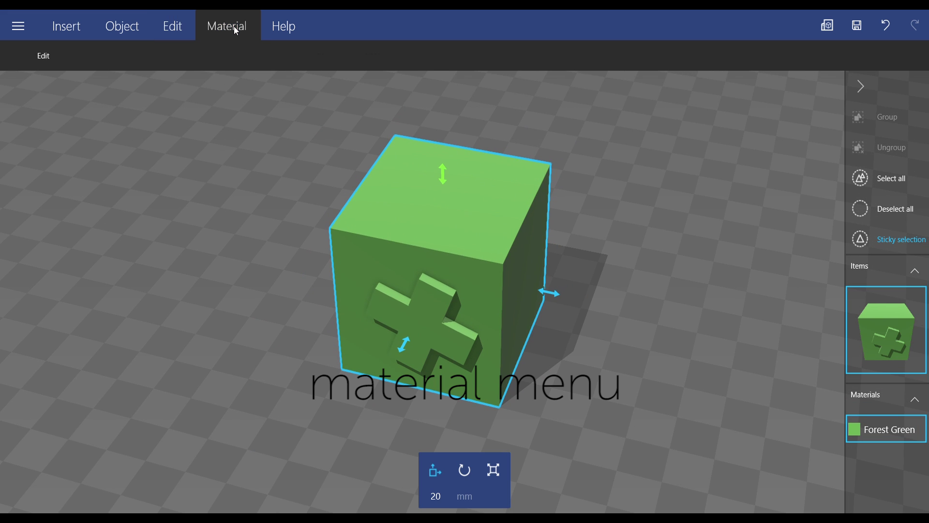
left_click(44, 55)
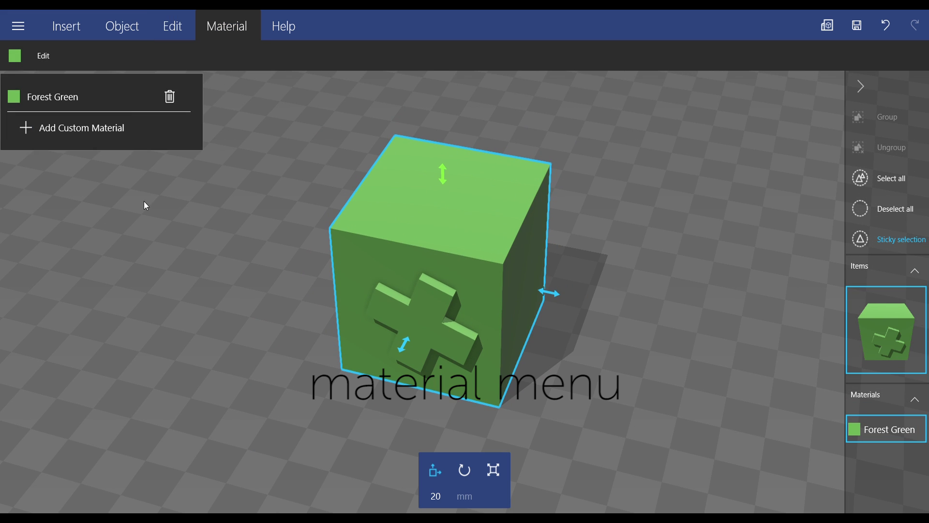
left_click(170, 96)
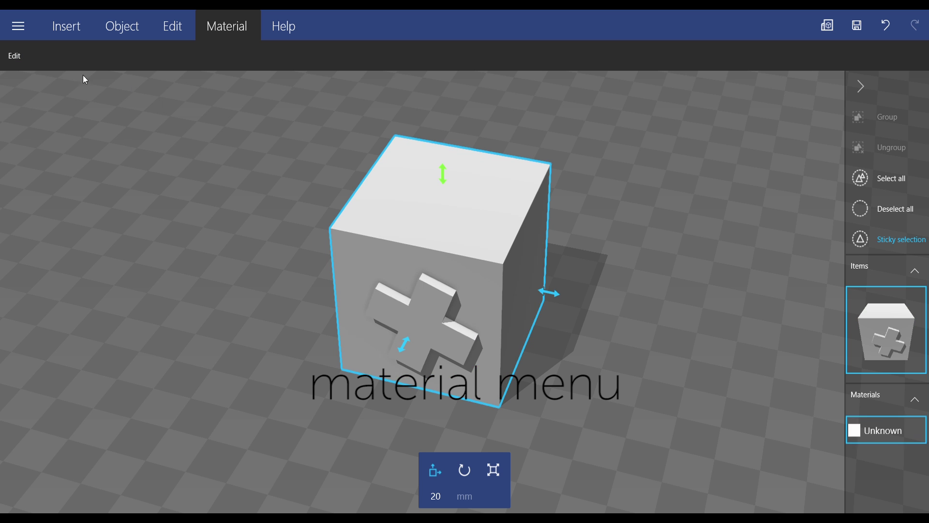
- Add a custom material using the preset Turquoise color
left_click(14, 55)
left_click(60, 89)
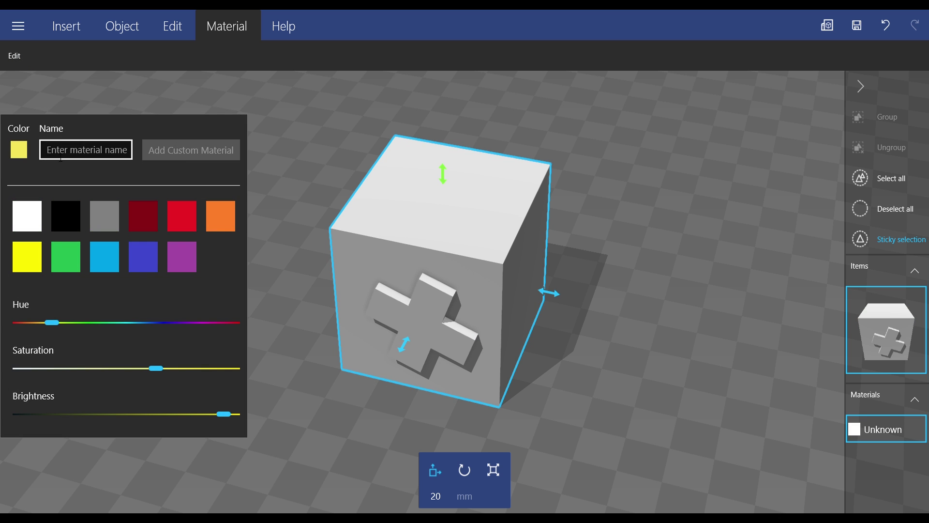
left_click(109, 260)
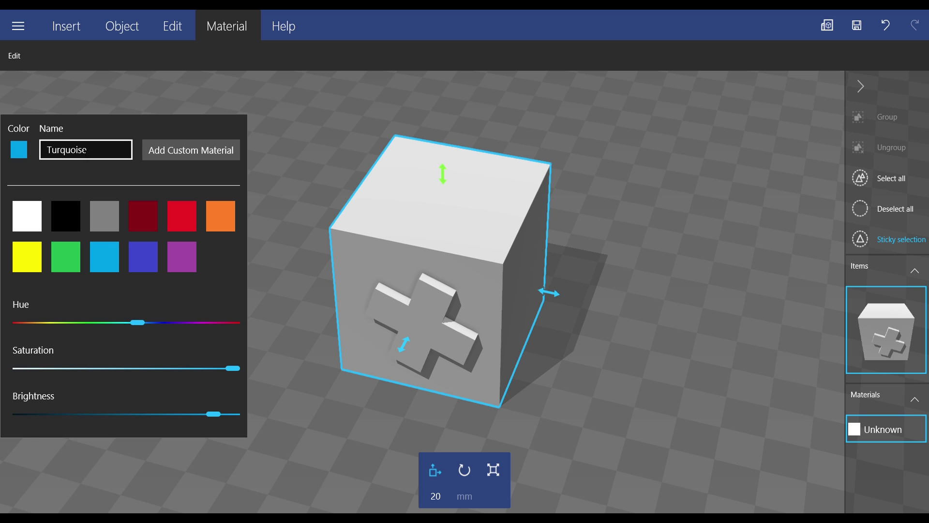
left_click(183, 154)
left_click(404, 265)
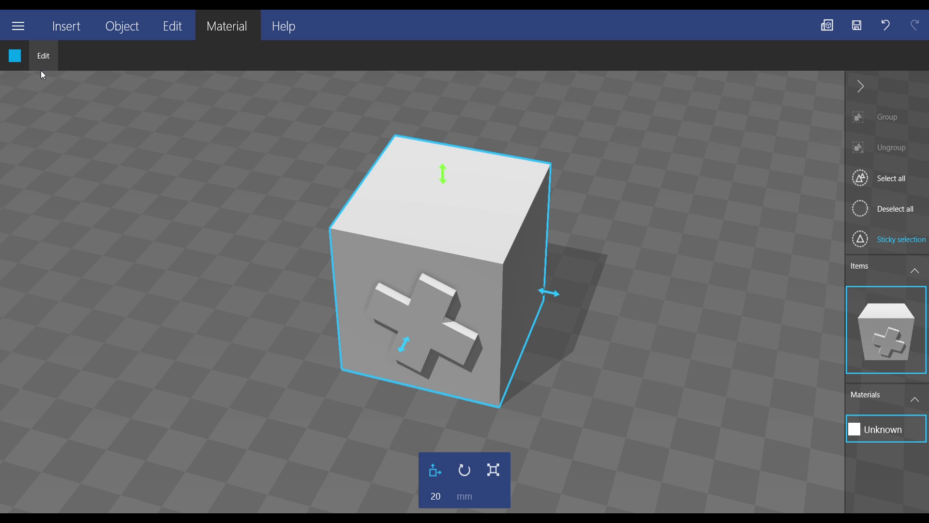
- Apply the Turquoise material to the embossed cube and look at it from several sides
left_click(18, 57)
left_click_drag(563, 358, 260, 193)
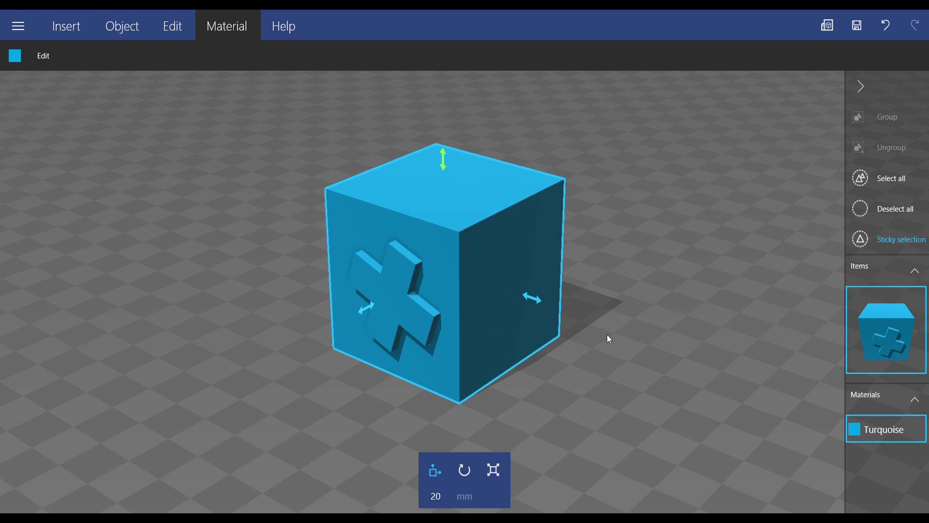
left_click_drag(542, 340, 465, 332)
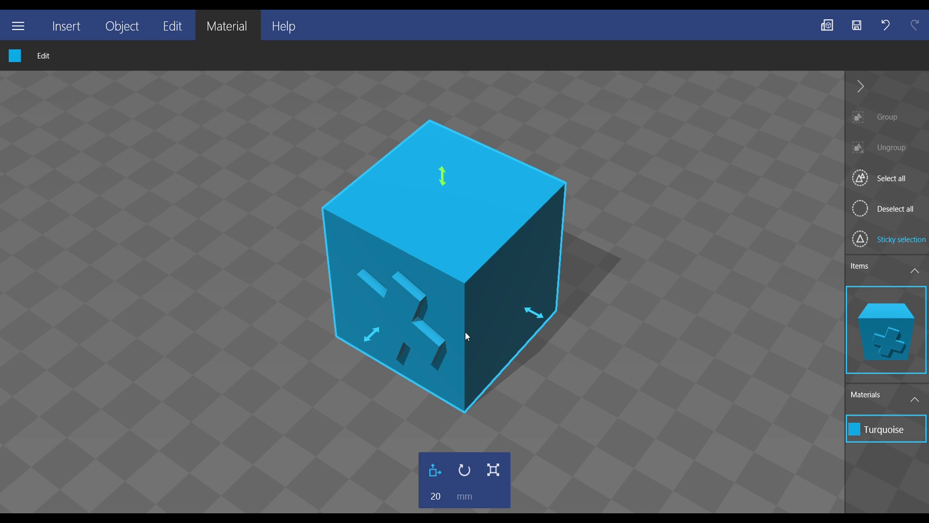
- Delete the cube and import the trombone player silhouette image with the Contour method, Inverse on and slightly lower Levels
key("Delete")
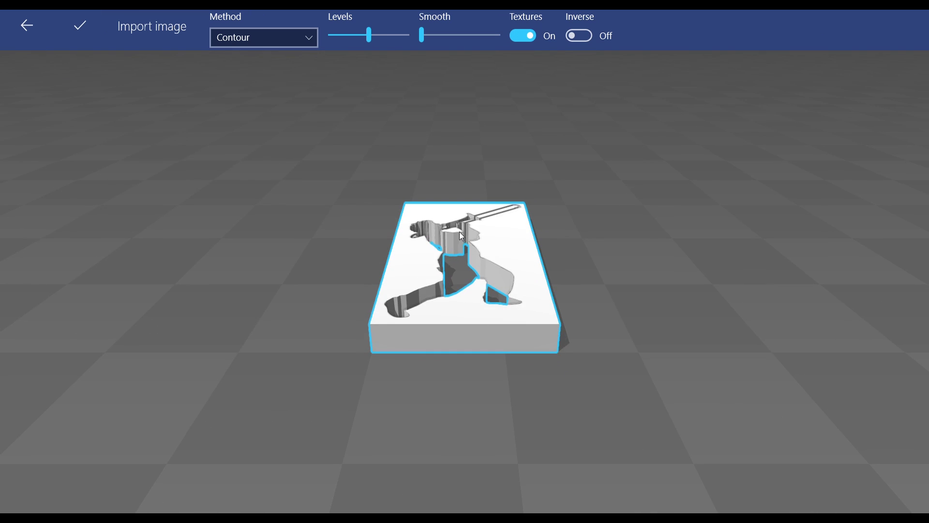
left_click_drag(460, 231, 376, 396)
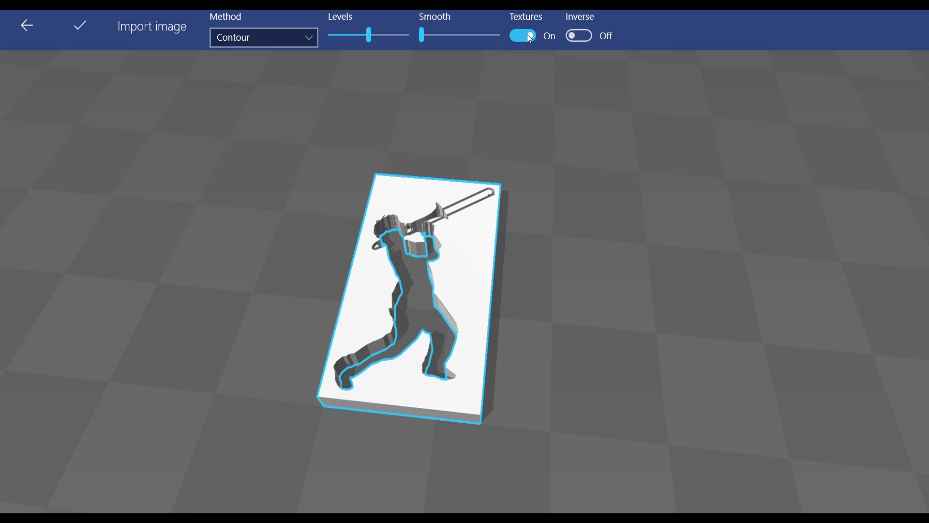
left_click(577, 37)
left_click_drag(440, 344, 362, 49)
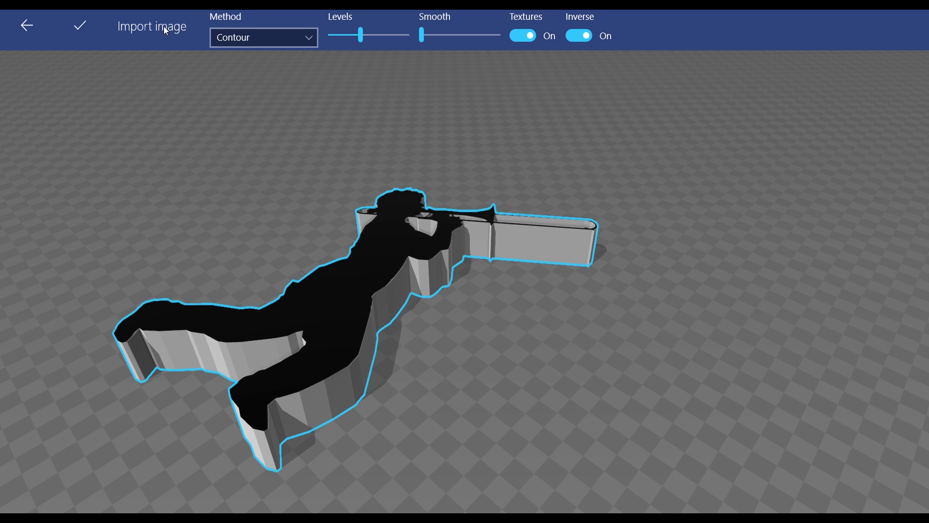
left_click(80, 25)
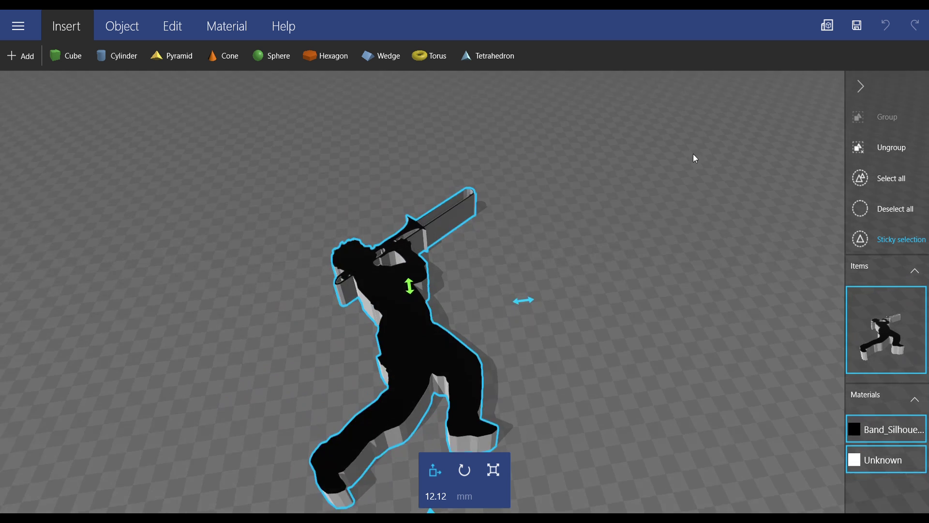
- View the imported silhouette model from farther away and delete it from the scene
left_click_drag(354, 188, 426, 302)
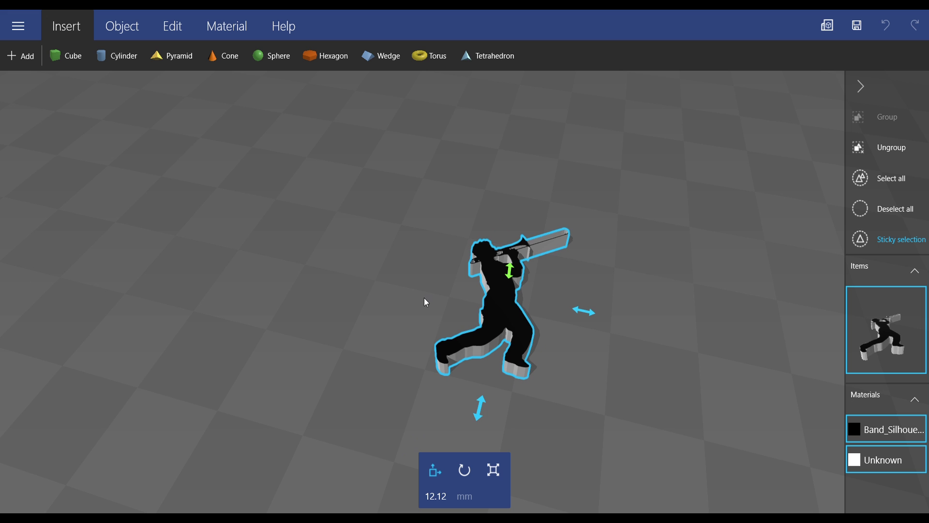
key("Delete")
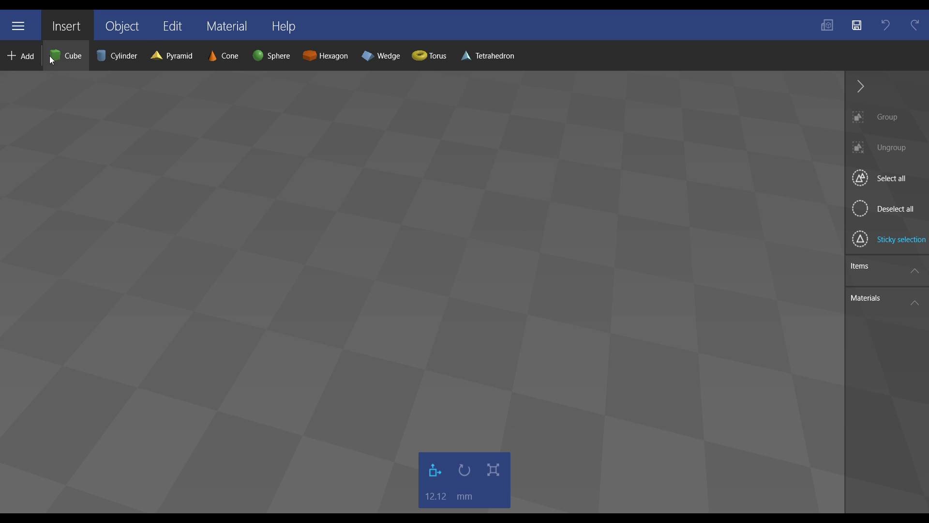
- Import the model piguin.ply from the Desktop folder, using mm as the file's units
left_click(28, 61)
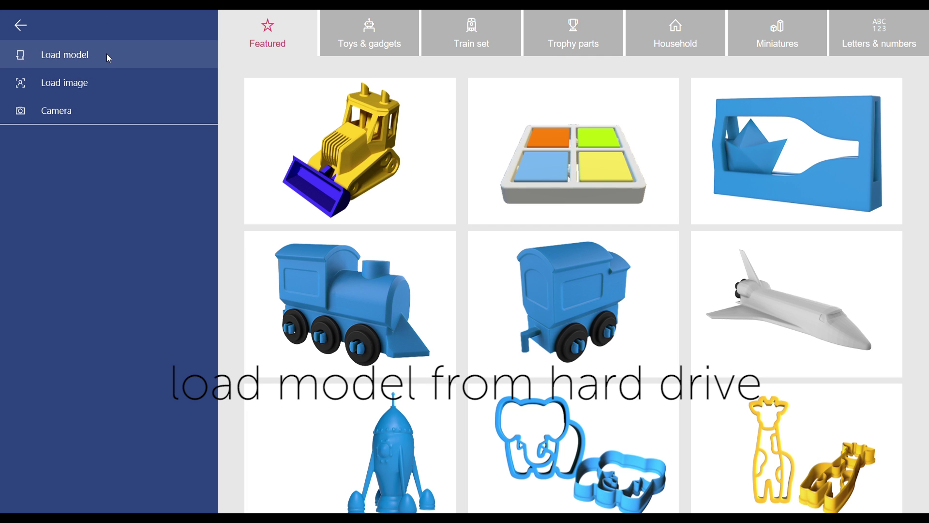
left_click(76, 63)
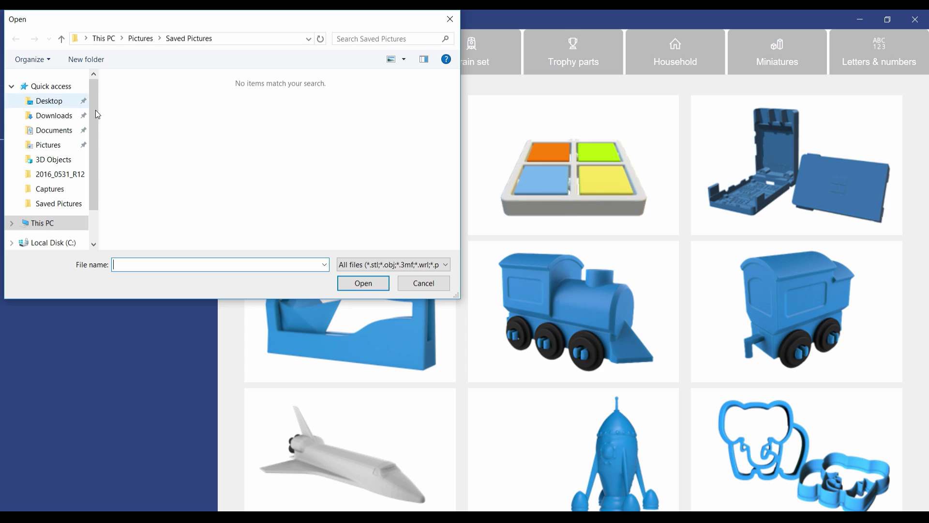
left_click(49, 101)
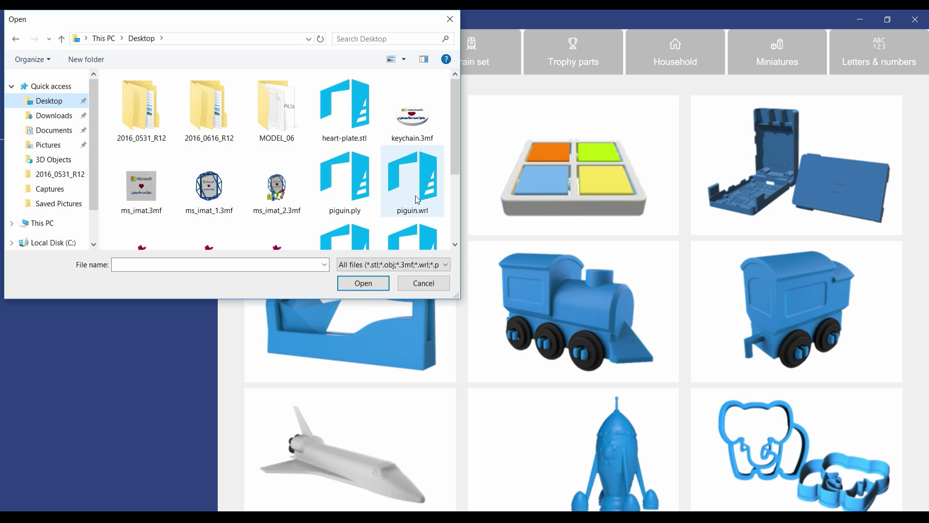
double_click(415, 195)
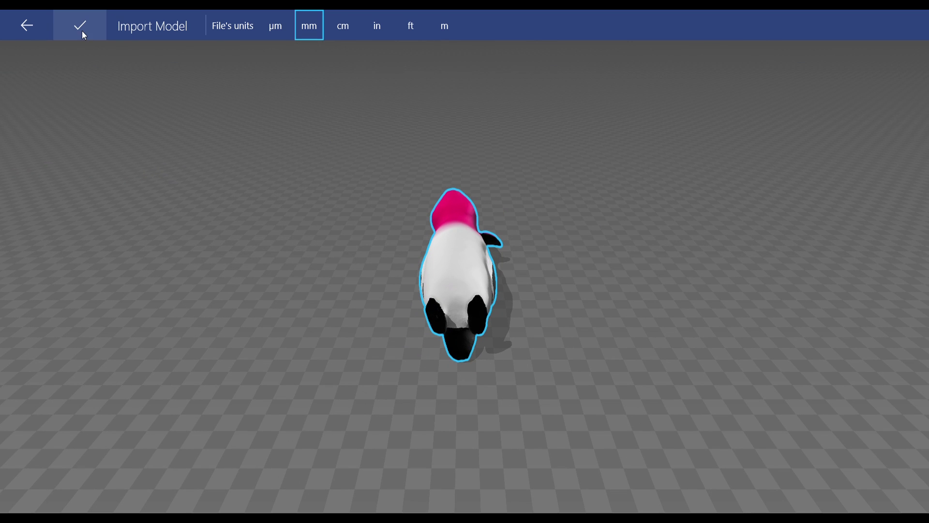
left_click(83, 34)
- Rotate the imported piguin figure by 90 degrees so it stands upright
left_click_drag(637, 316, 457, 325)
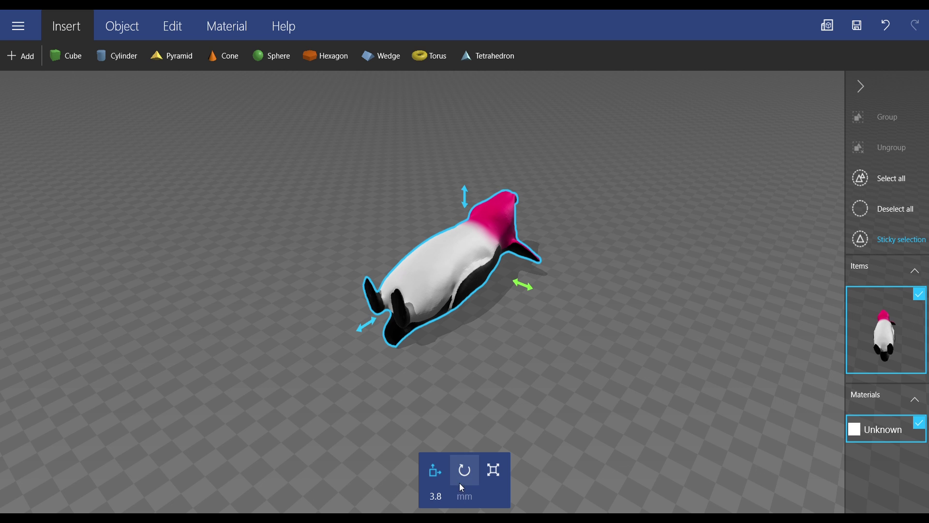
left_click(461, 477)
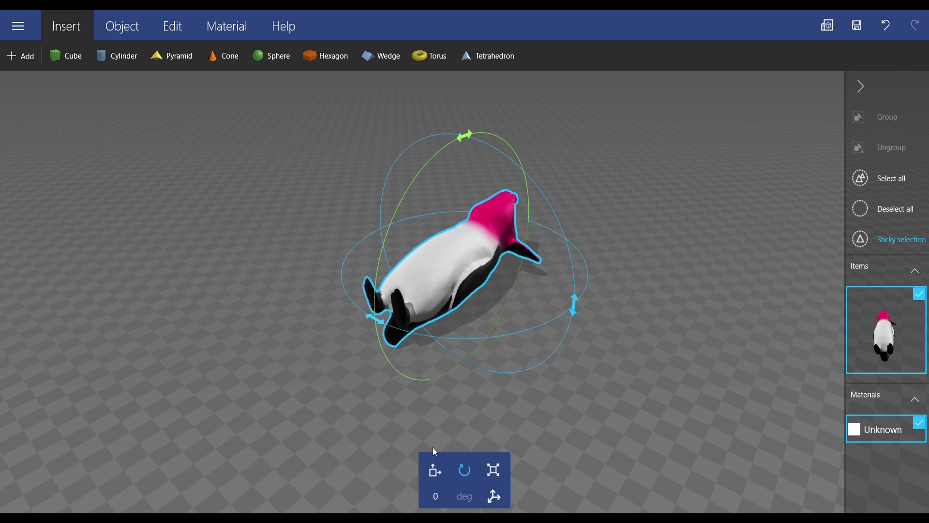
left_click(438, 497)
type("90")
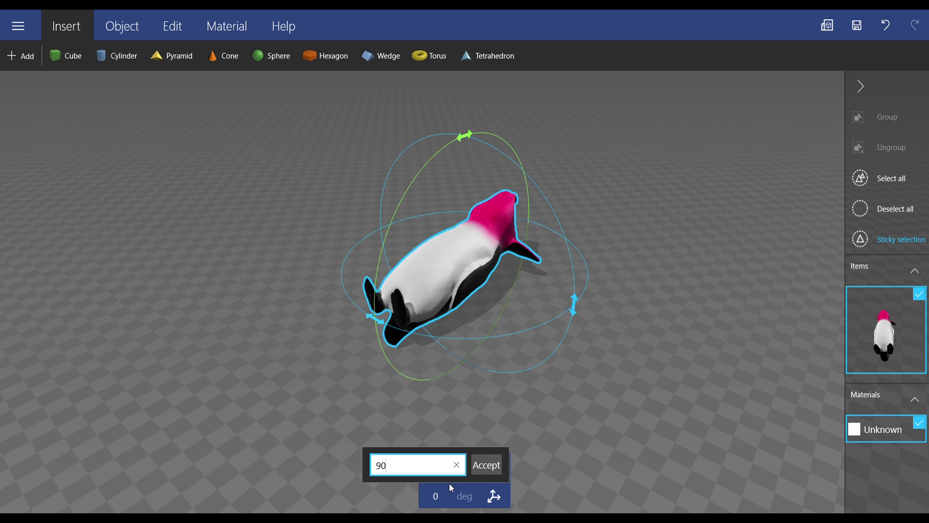
key("Return")
- Raise the upright figure to a vertical position of about 66 mm so its feet rest on the ground
left_click(435, 470)
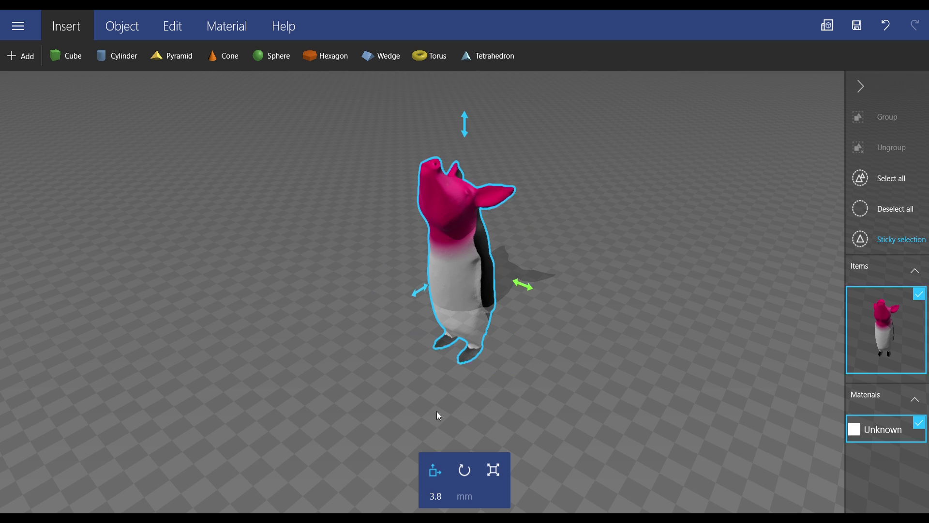
left_click_drag(463, 126, 480, 49)
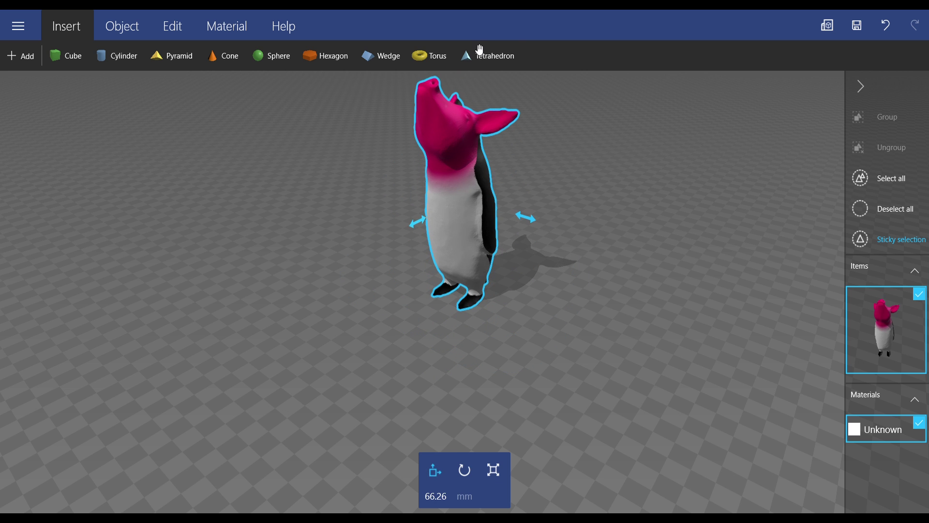
scroll(532, 291, "down", 5)
right_click_drag(579, 326, 515, 284)
scroll(515, 334, "up", 4)
- Add the pedestal with a round foot and framed front panel from the Trophy parts library
left_click(19, 56)
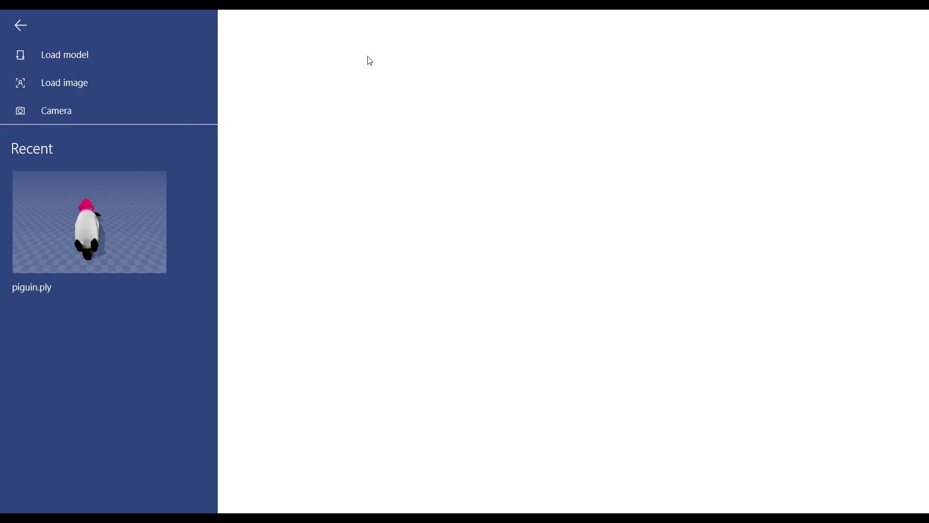
left_click(582, 41)
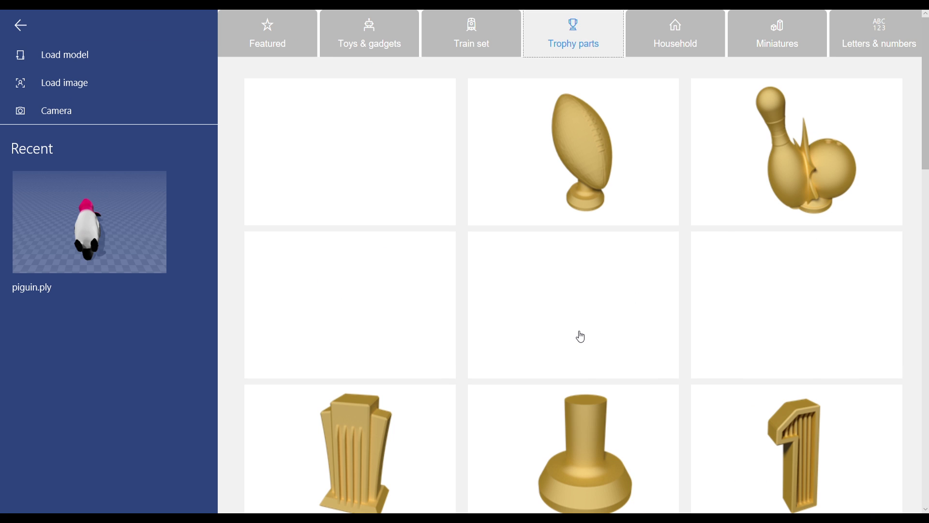
left_click_drag(924, 129, 926, 434)
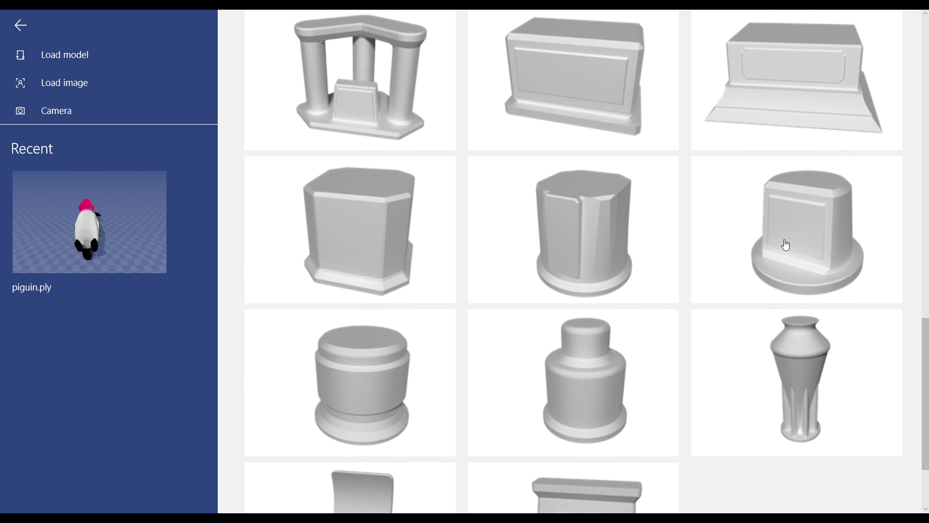
left_click(786, 246)
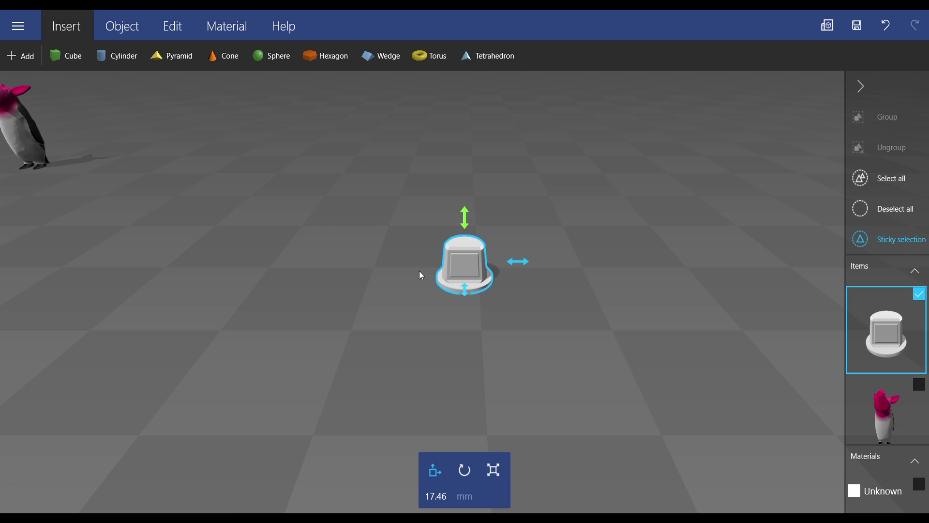
- Select only the piguin figure and move it across the ground to the pedestal's position, at about 689 mm sideways
left_click_drag(421, 275, 287, 239)
left_click(77, 154)
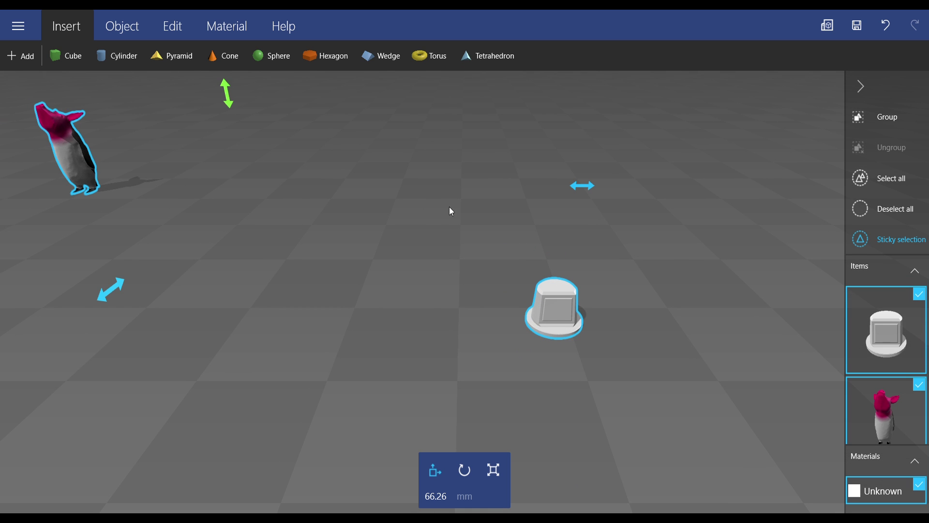
double_click(79, 162)
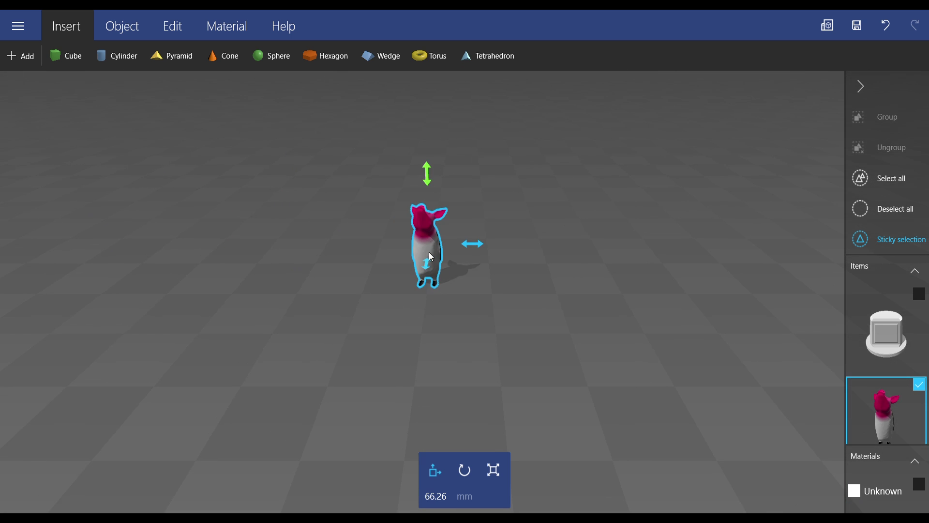
left_click_drag(535, 257, 411, 234)
left_click_drag(531, 254, 611, 307)
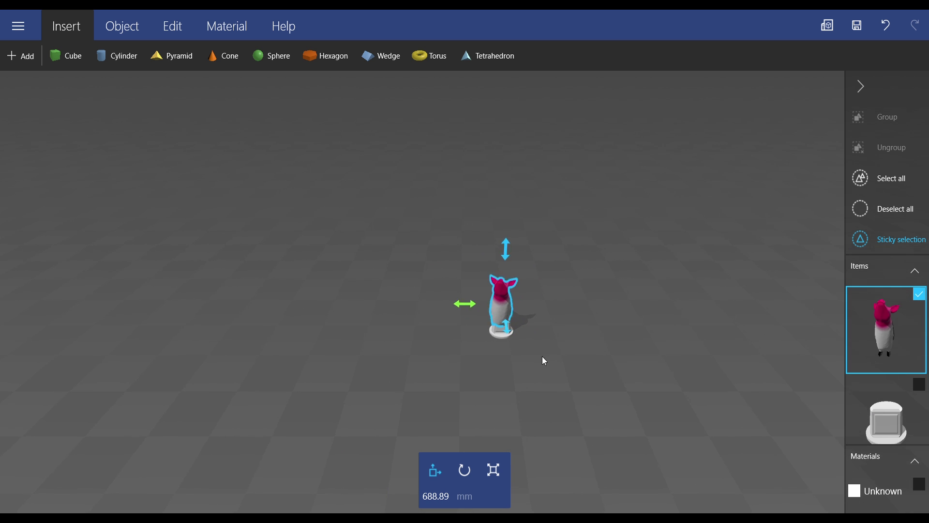
- Scale the figure to 50 mm tall and raise it to about 60 mm so it stands on the pedestal
scroll(519, 324, "up", 5)
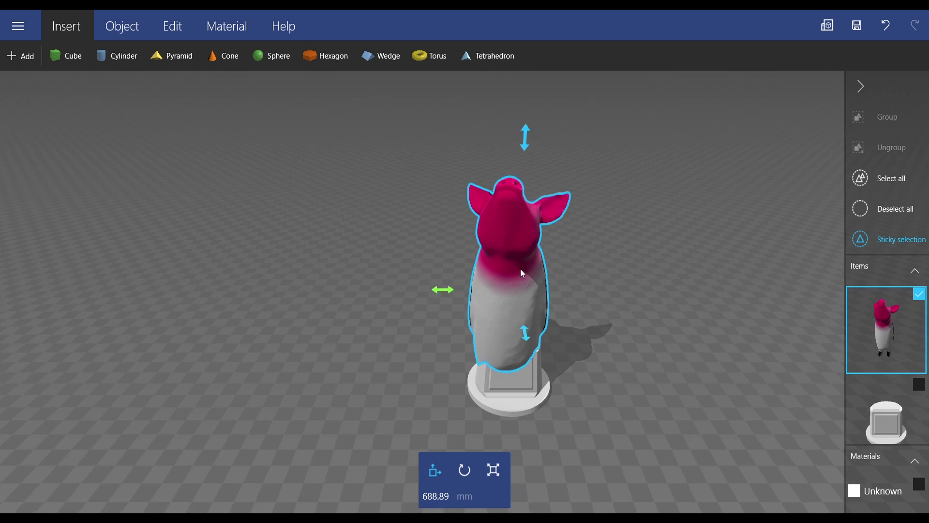
right_click_drag(521, 271, 425, 294)
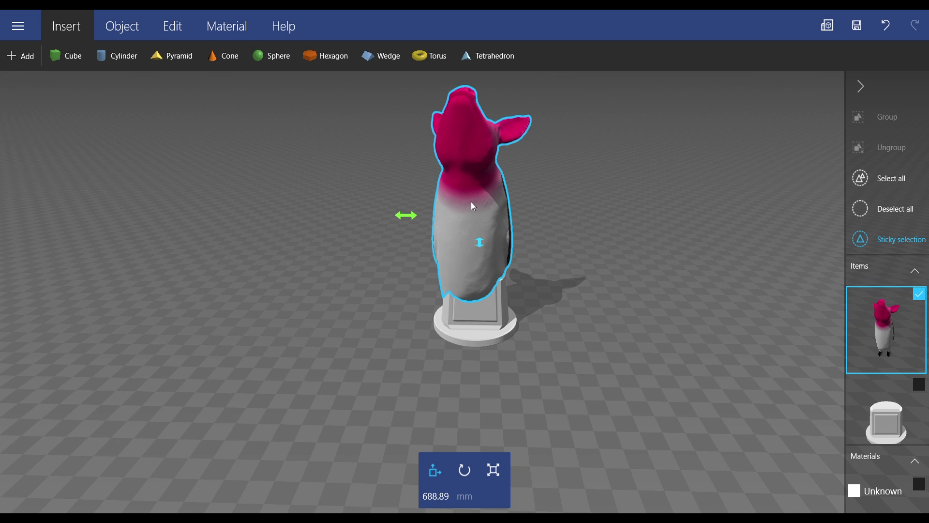
left_click(496, 437)
left_click(487, 232)
left_click(494, 472)
left_click(443, 493)
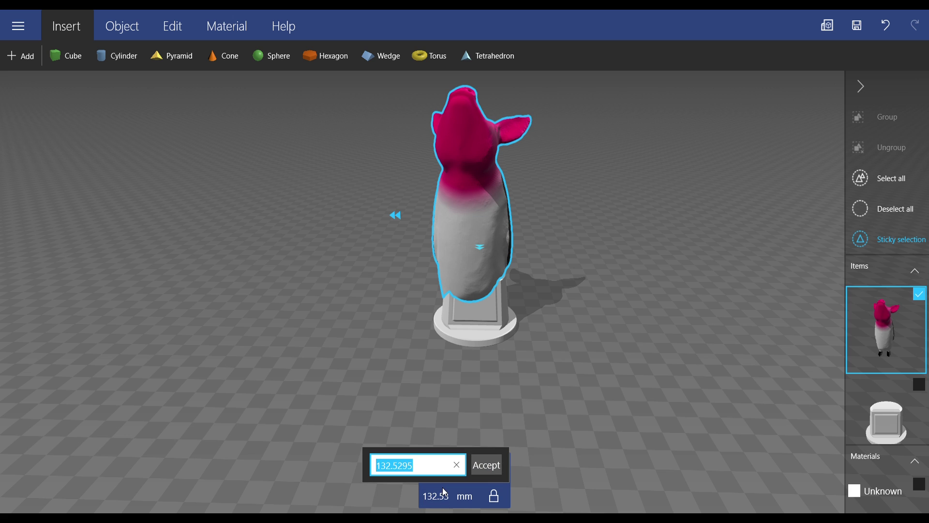
type("50")
key("Return")
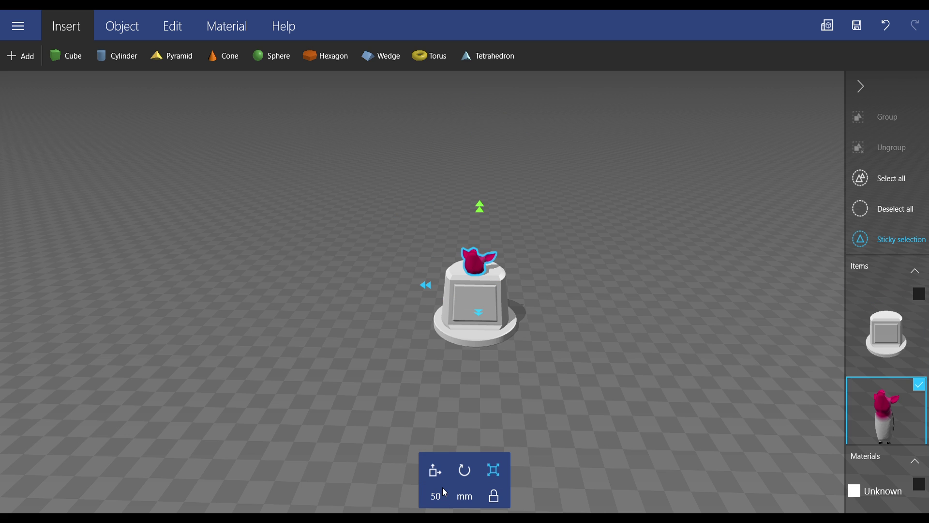
left_click(435, 471)
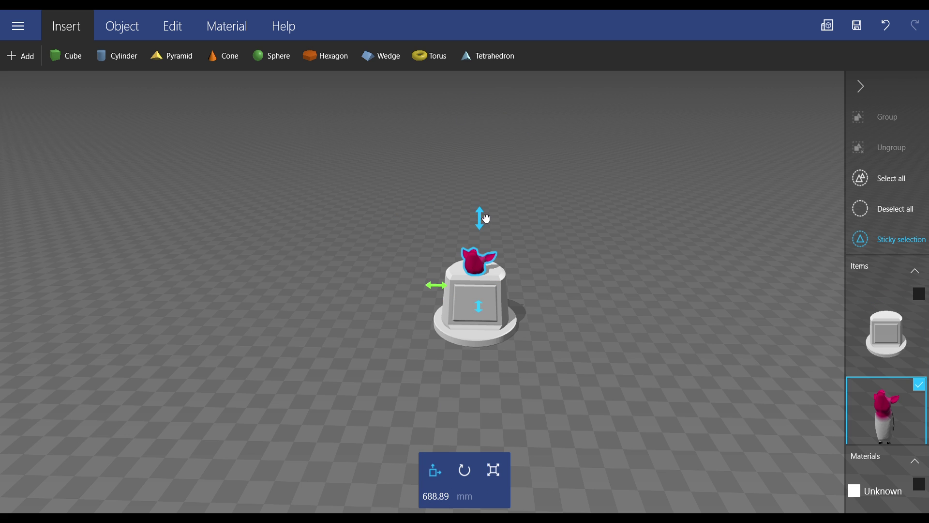
left_click_drag(486, 219, 486, 154)
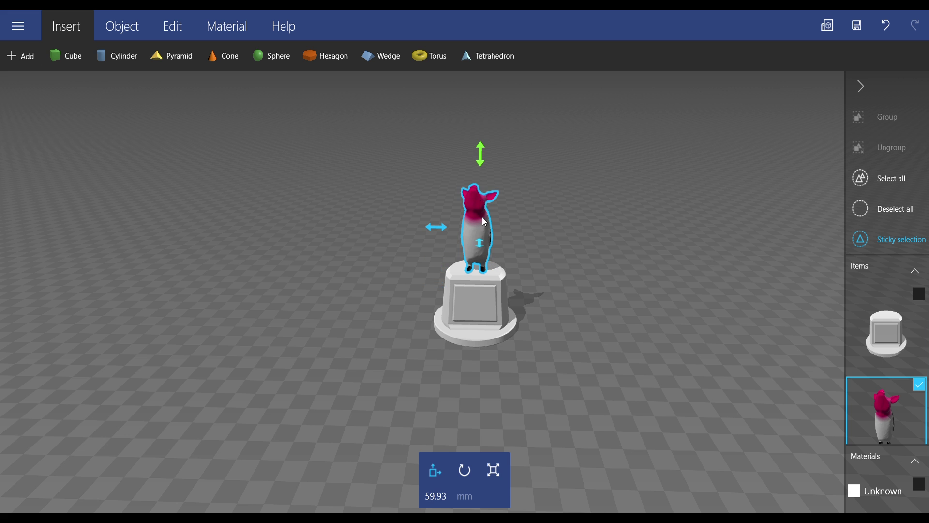
- Select the pedestal and scale it down proportionally to a size of 40 mm
left_click(477, 310)
left_click(494, 470)
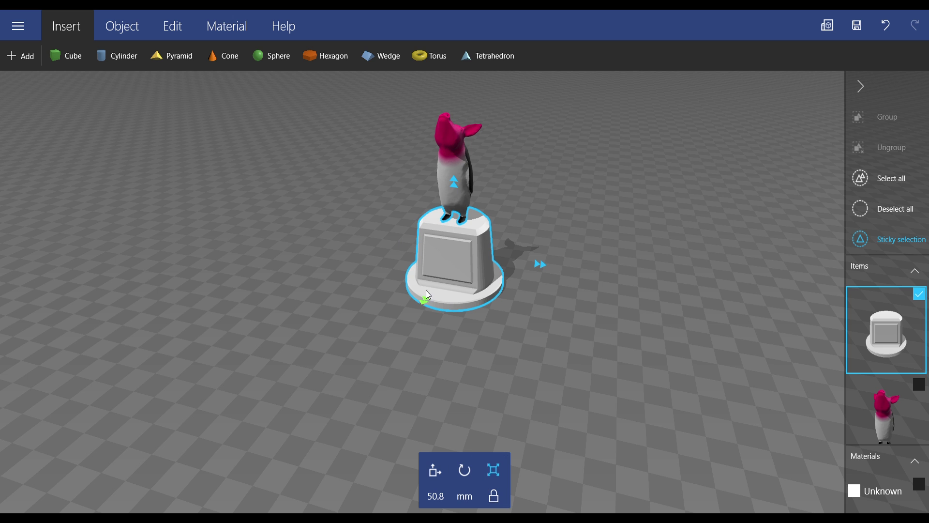
left_click_drag(428, 295, 446, 290)
left_click(436, 497)
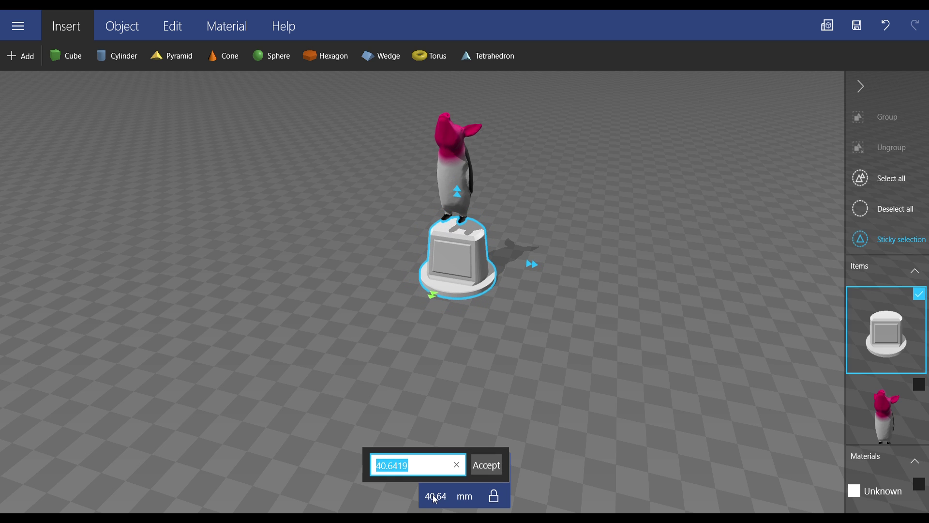
type("40")
key("Return")
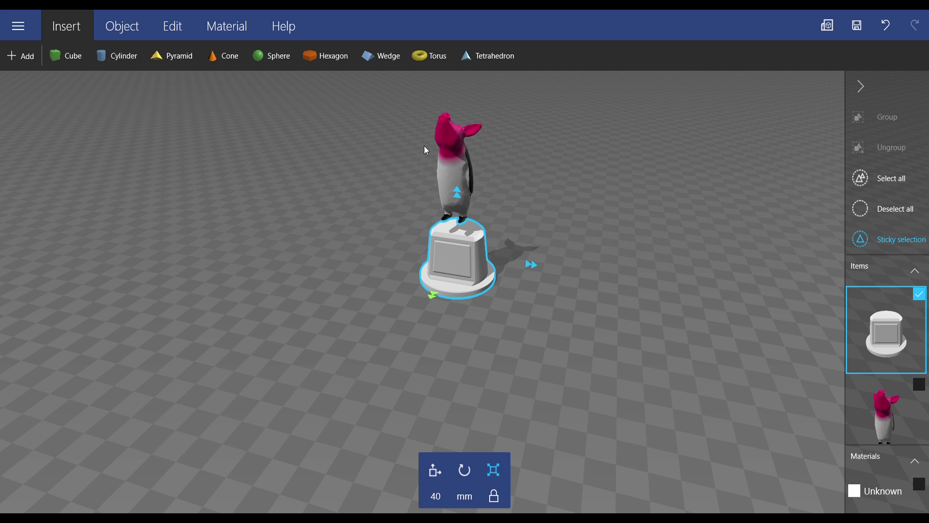
- Select only the figure, lower it to about 52.5 mm and shift it back to about -217 mm, centred on the pedestal
left_click(450, 141)
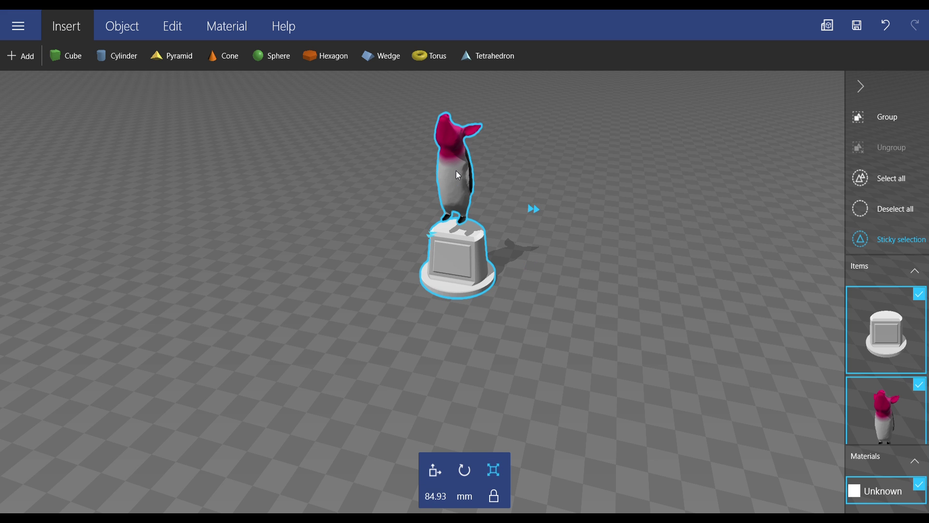
left_click(456, 170)
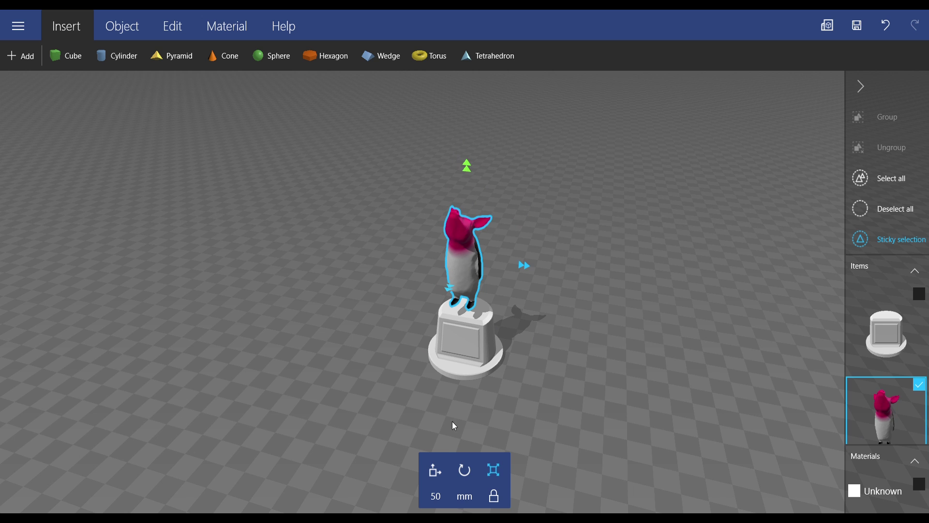
left_click(435, 469)
left_click_drag(472, 185, 472, 194)
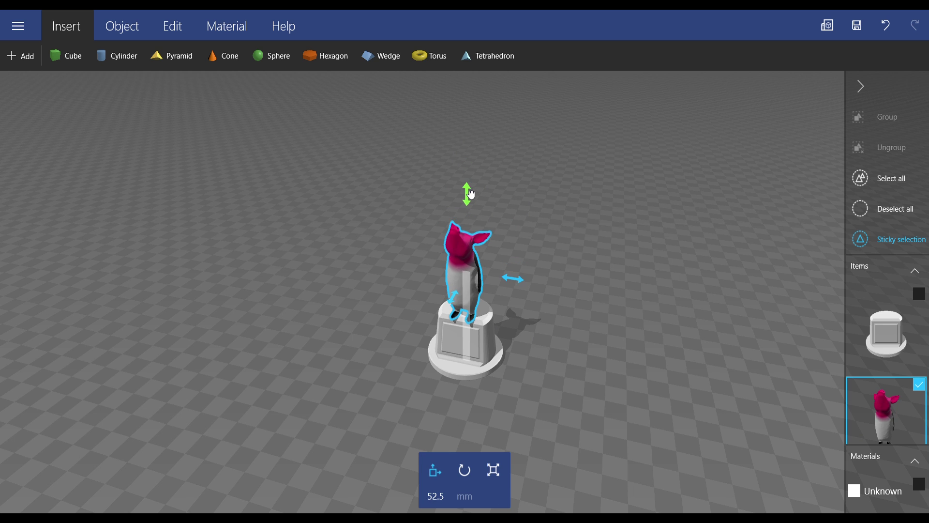
left_click_drag(458, 303, 473, 292)
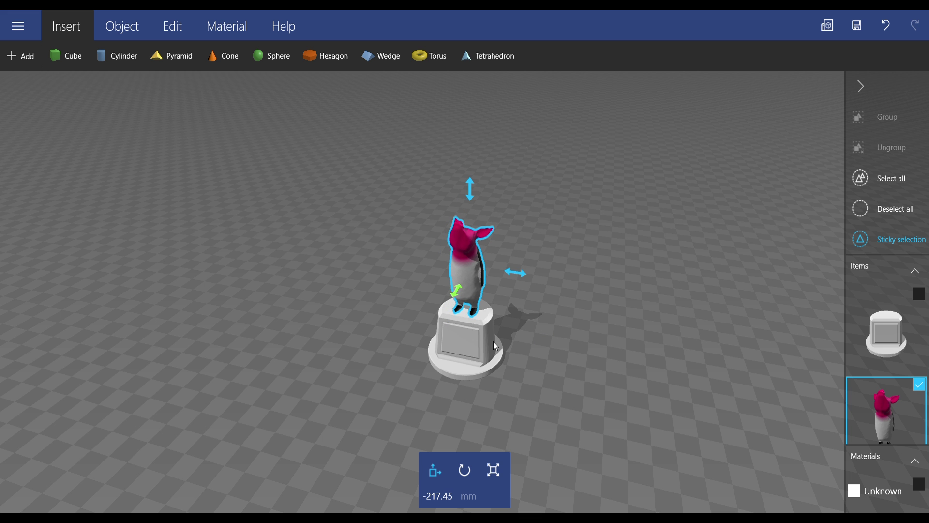
- Select only the pedestal and place a planar text emboss of the letter P on its front panel
mouse_move(530, 371)
left_mouse_down()
mouse_move(583, 324)
mouse_move(532, 359)
mouse_move(575, 353)
mouse_move(559, 292)
mouse_move(515, 356)
mouse_move(542, 368)
left_mouse_up()
left_click(543, 367)
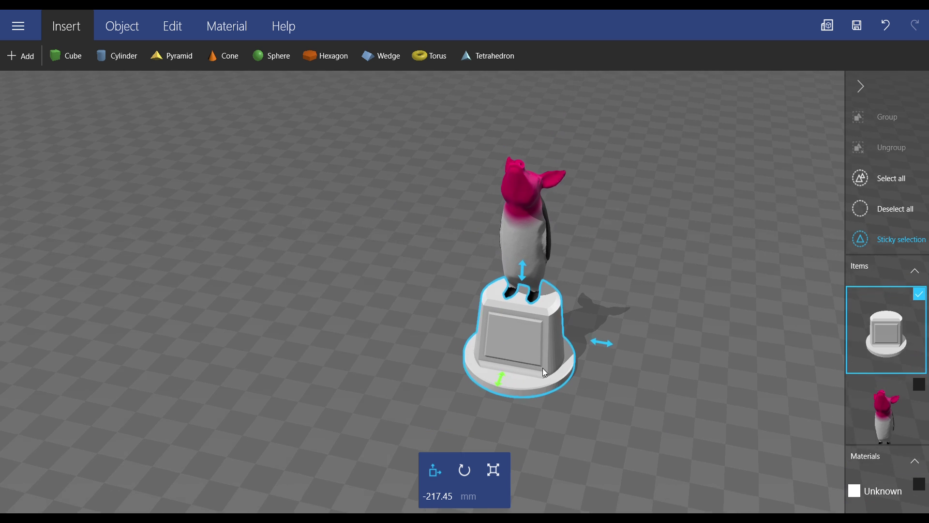
scroll(486, 234, "up", 3)
scroll(486, 234, "up", 2)
right_click_drag(499, 190, 506, 333)
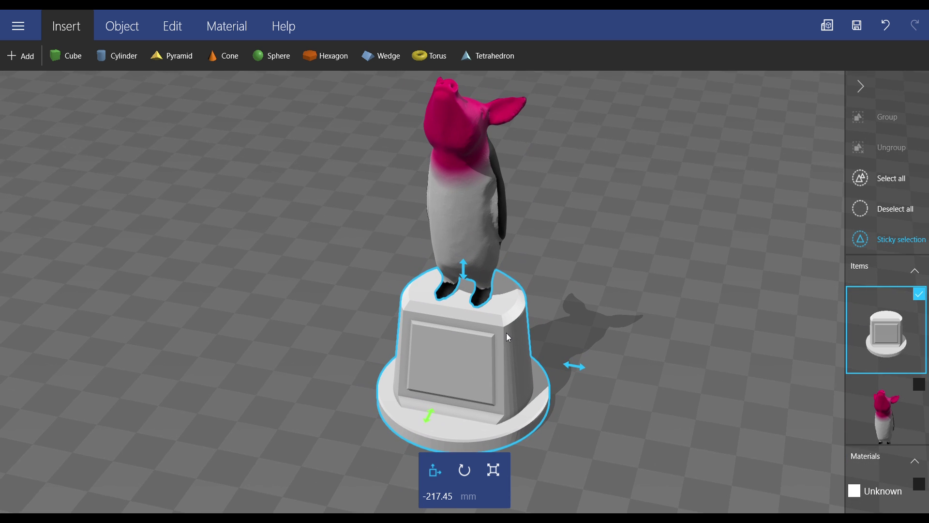
left_click(123, 29)
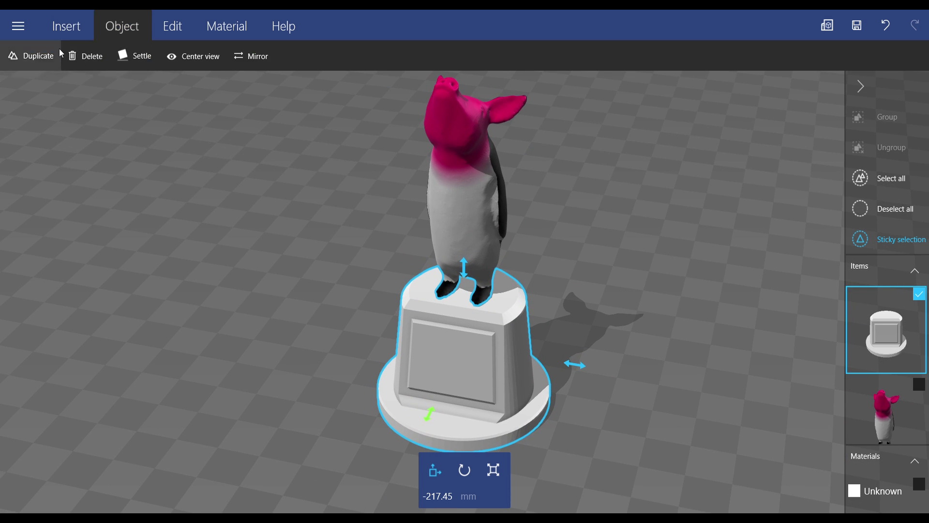
left_click(174, 29)
left_click(181, 60)
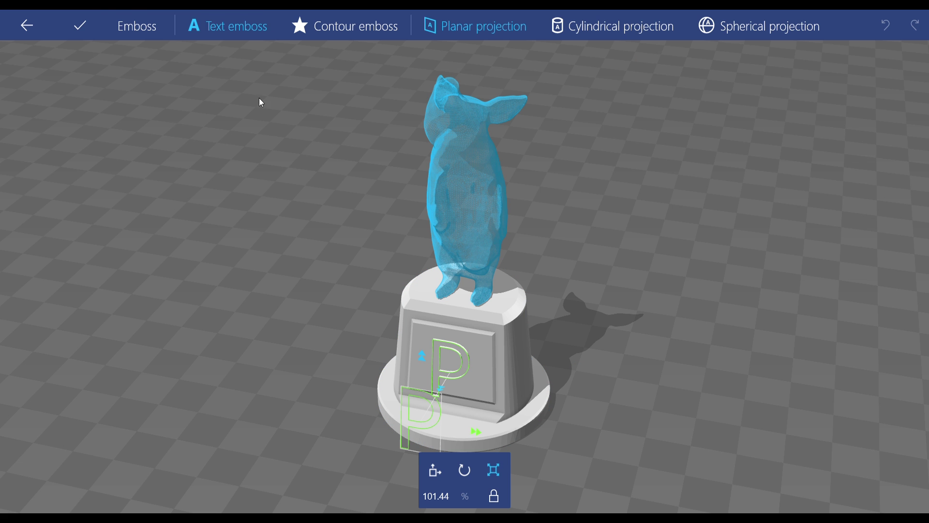
left_click(223, 32)
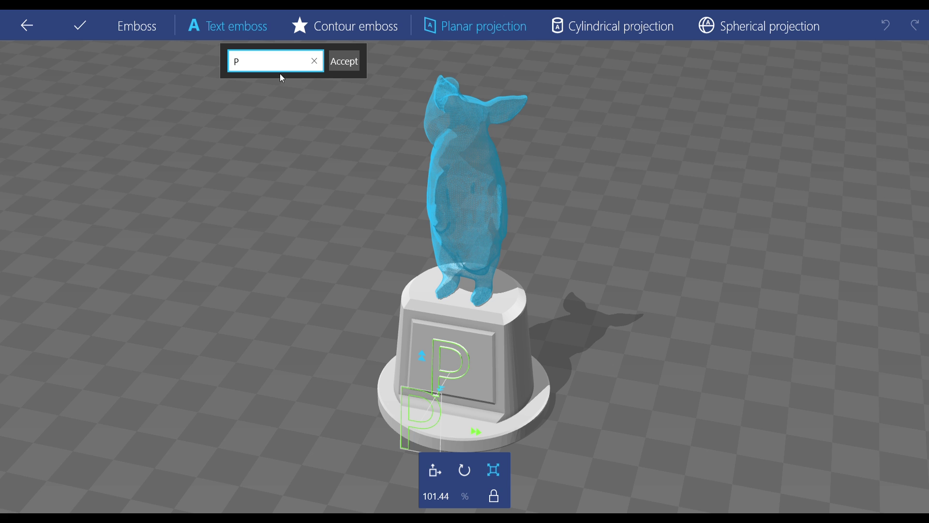
left_click(344, 61)
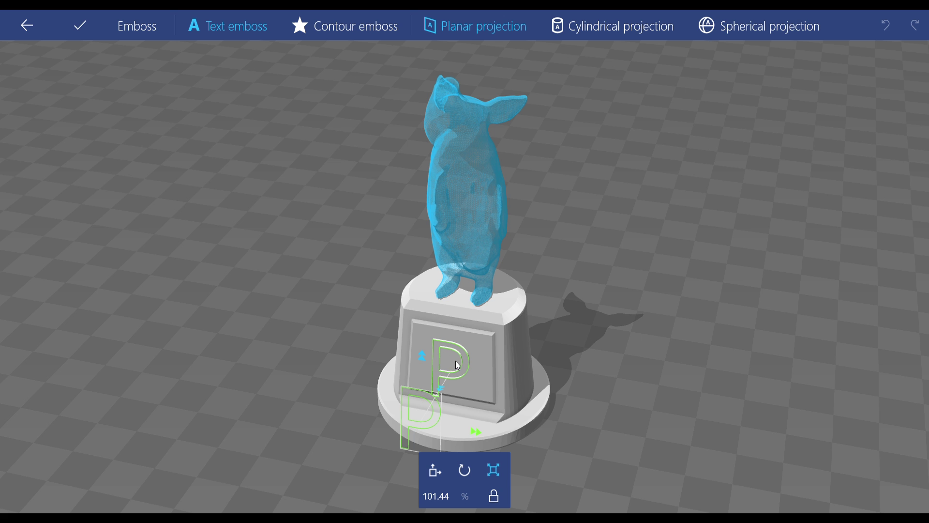
left_click_drag(455, 361, 461, 354)
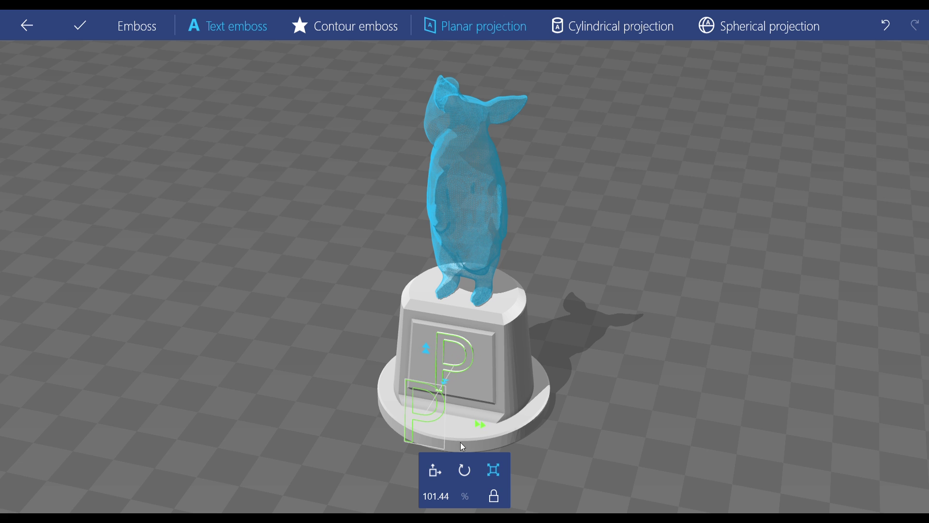
- Try rotating the letter P by about 14 degrees and set its rotation back to 0 degrees
left_click(467, 476)
mouse_move(487, 426)
left_mouse_down()
mouse_move(478, 412)
mouse_move(486, 419)
left_mouse_up()
left_click(441, 494)
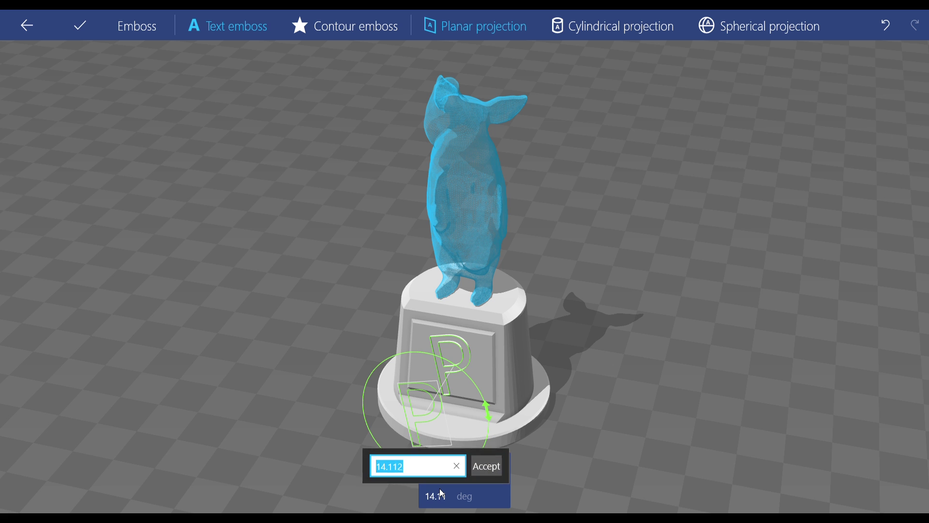
type("0")
key("Return")
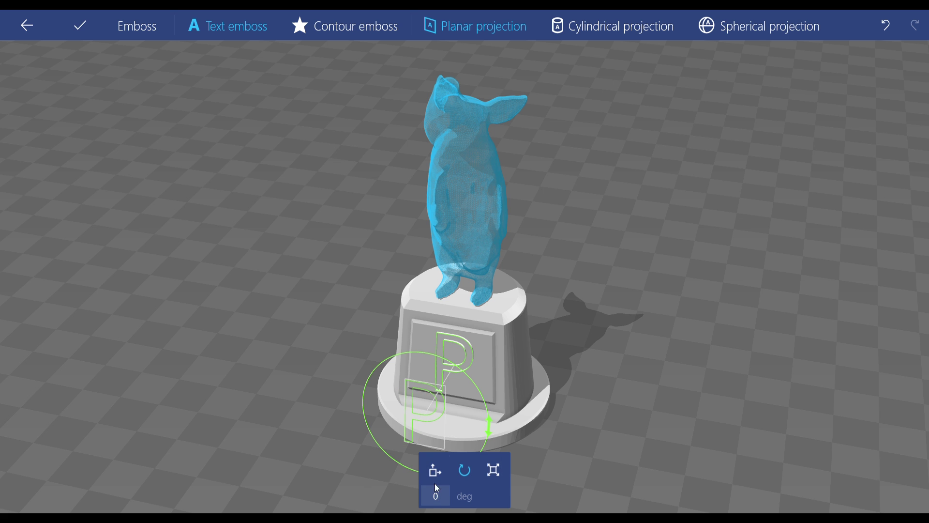
- Move the emboss projection to about 18.7 mm, set the letter P's depth to 1 mm and apply the emboss
left_click(434, 469)
left_click_drag(414, 436, 448, 384)
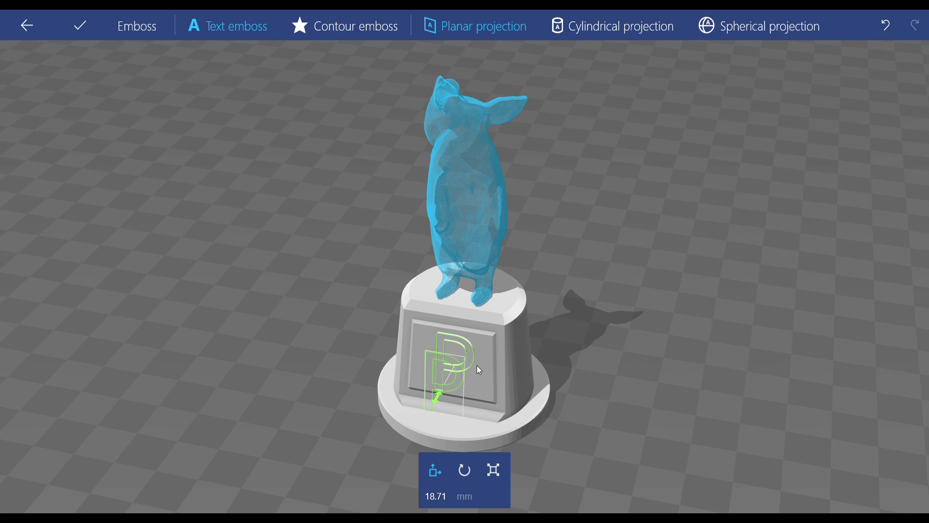
left_click(493, 469)
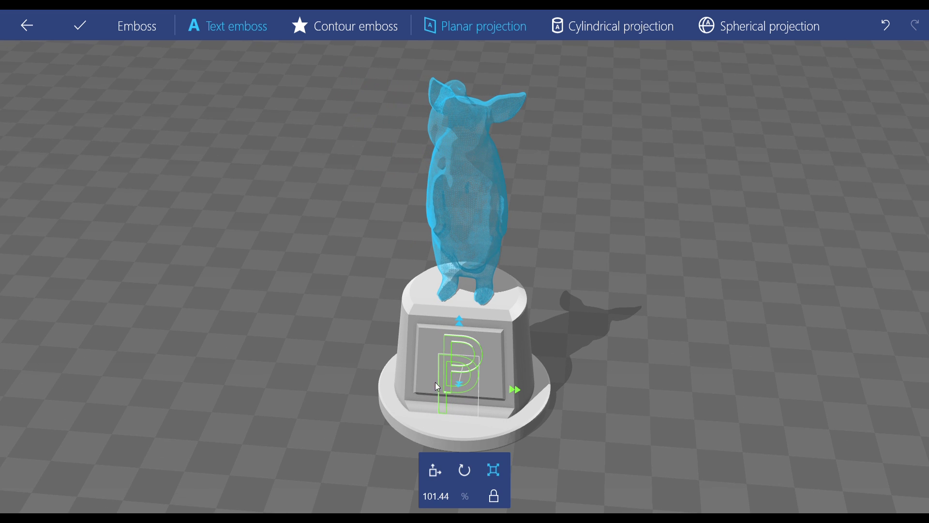
left_click_drag(643, 360, 425, 437)
left_click(449, 490)
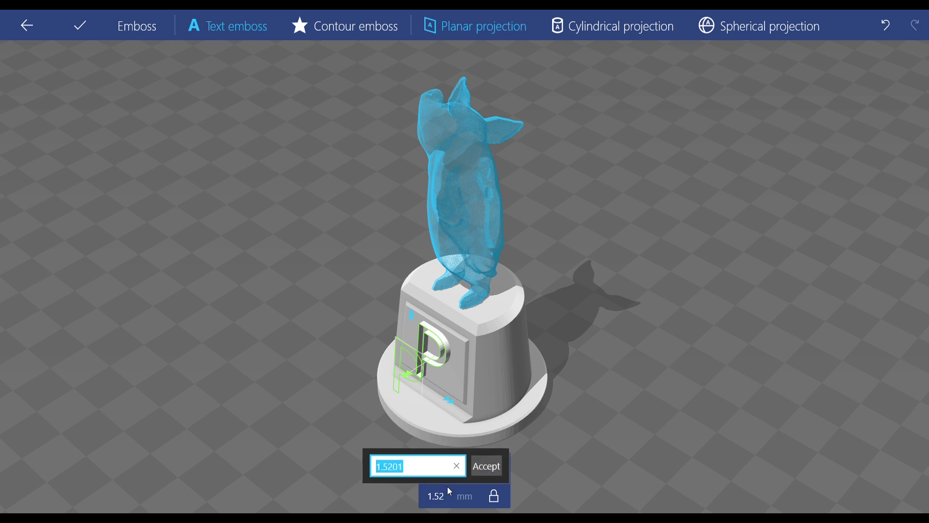
type("1")
key("Return")
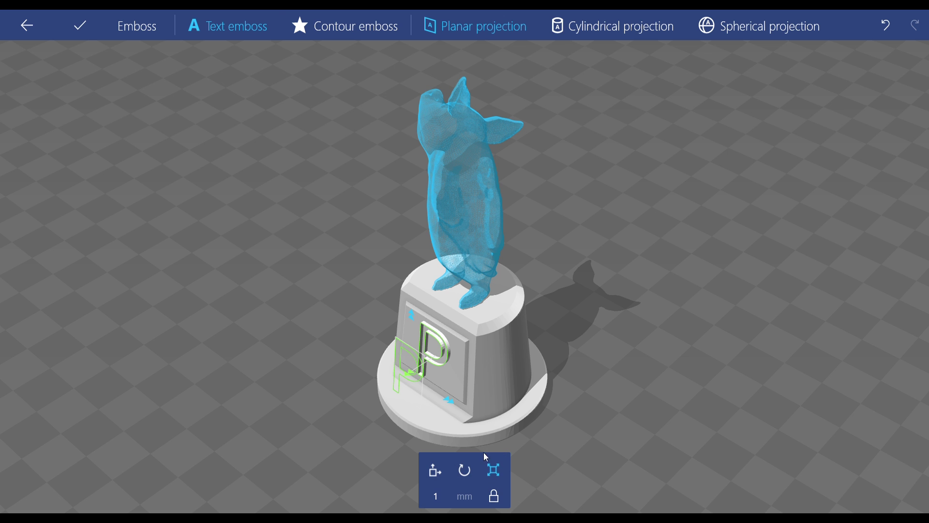
left_click(78, 30)
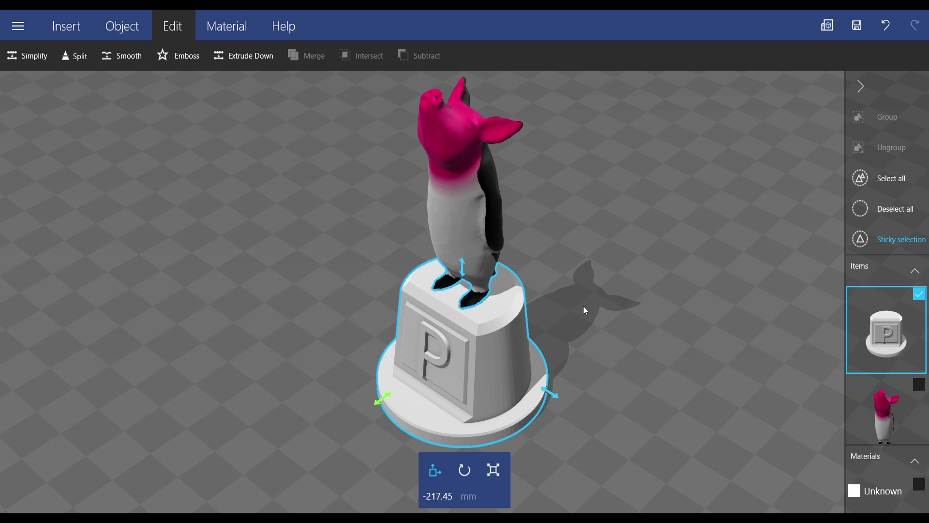
- Send the trophy to the 3D printing service, going through its layout and print preview, and order it online
left_click_drag(596, 285, 683, 286)
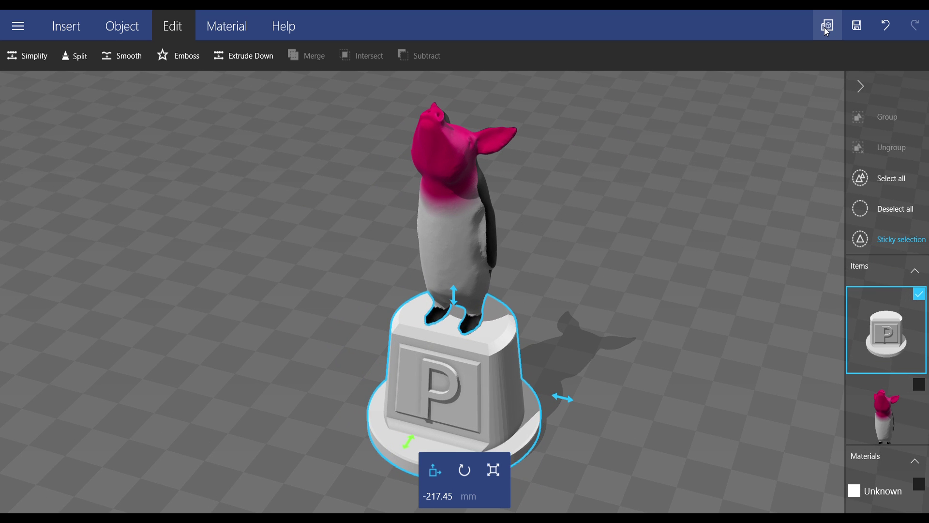
left_click(825, 28)
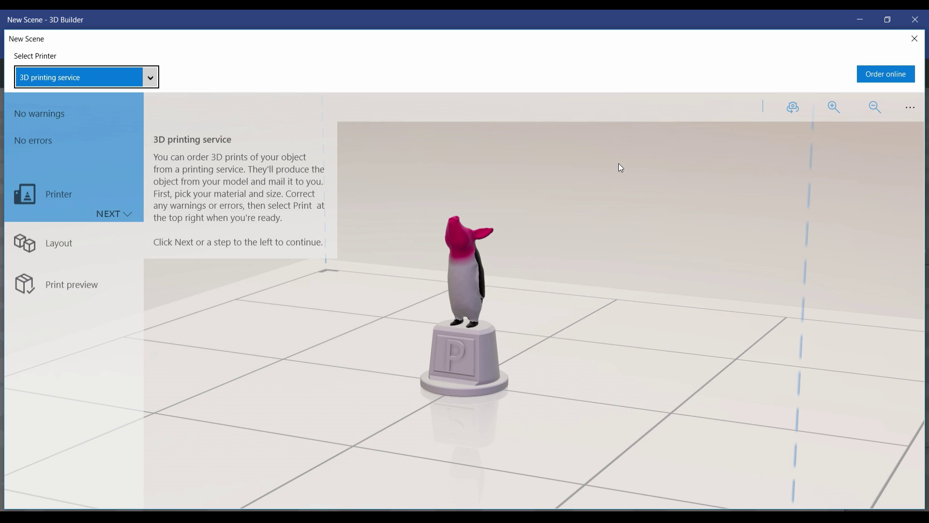
left_click(121, 215)
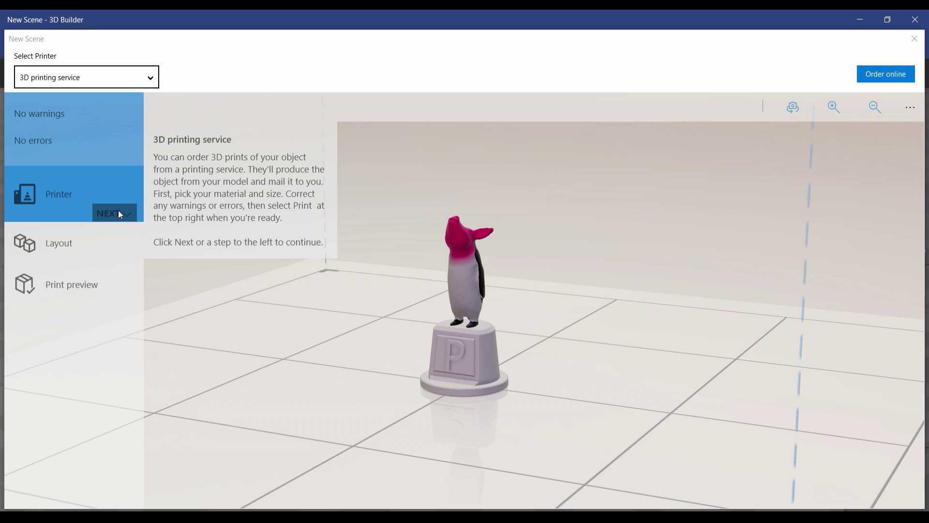
left_click(106, 233)
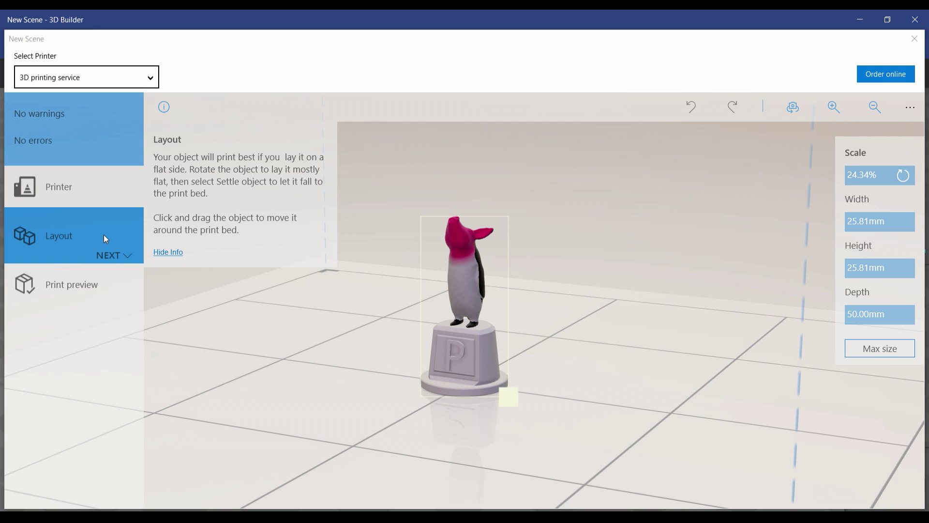
left_click(111, 283)
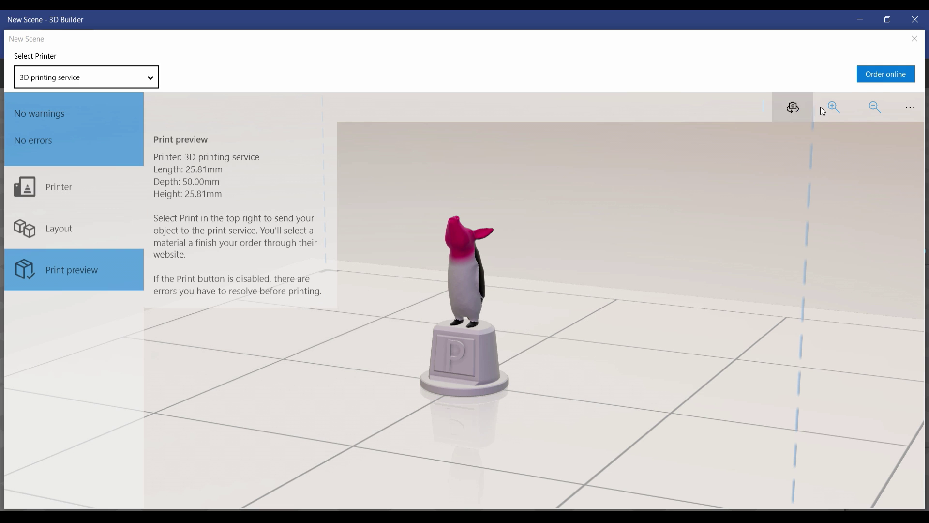
left_click(883, 77)
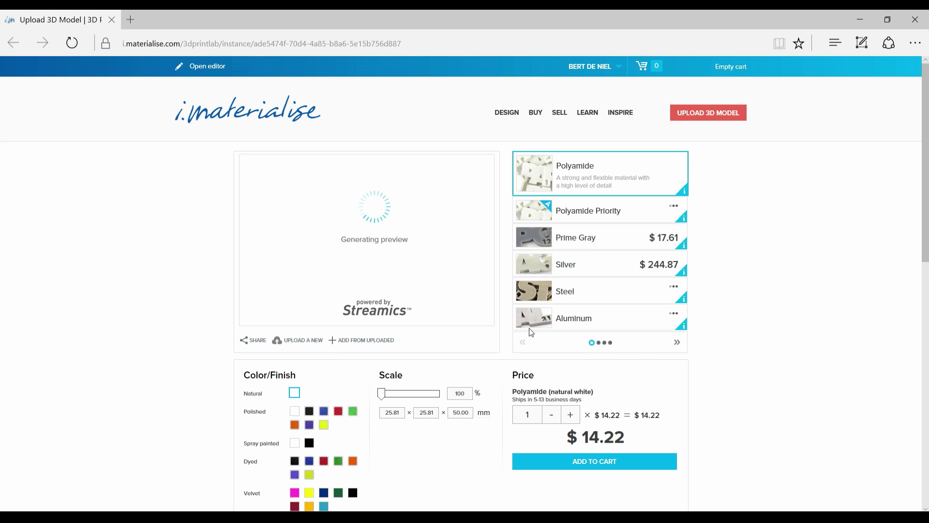
- Choose the Multicolor material for the trophy print on the i.materialise website
left_click(599, 342)
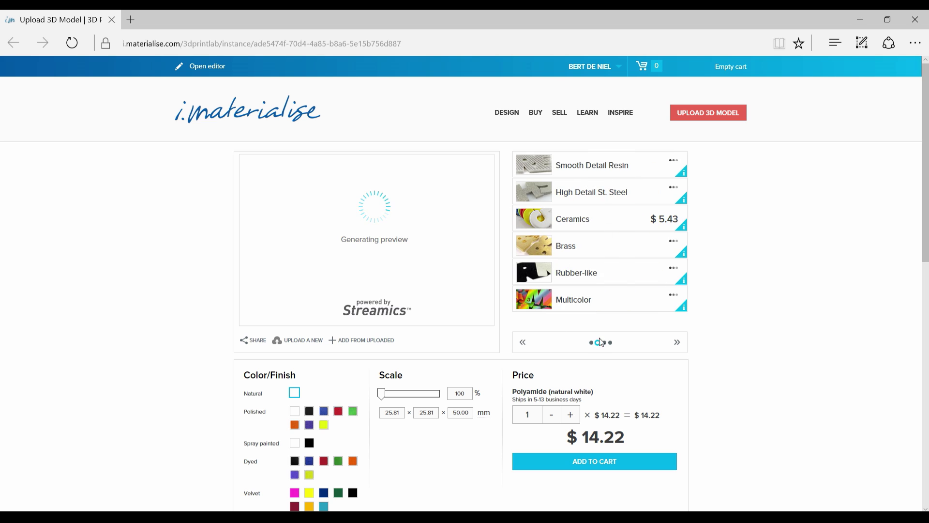
left_click(604, 308)
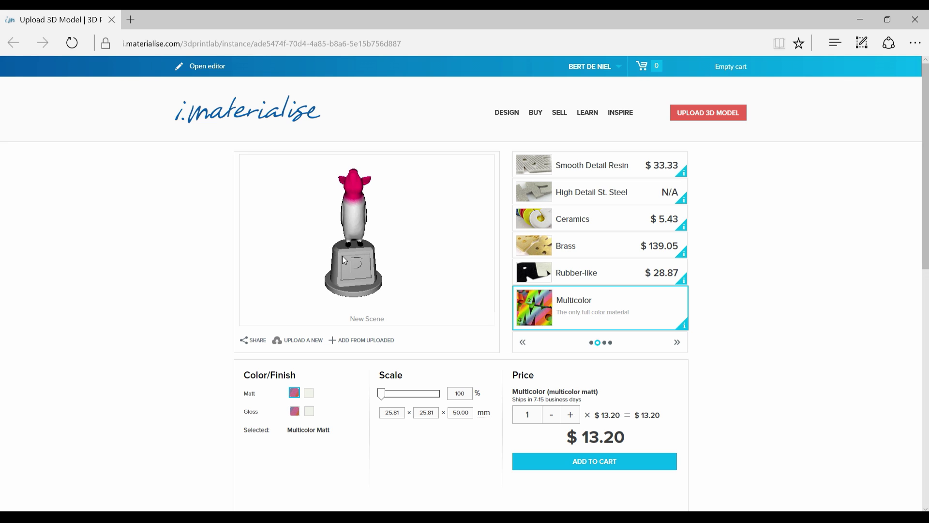
mouse_move(343, 257)
left_mouse_down()
mouse_move(380, 262)
mouse_move(328, 260)
left_mouse_up()
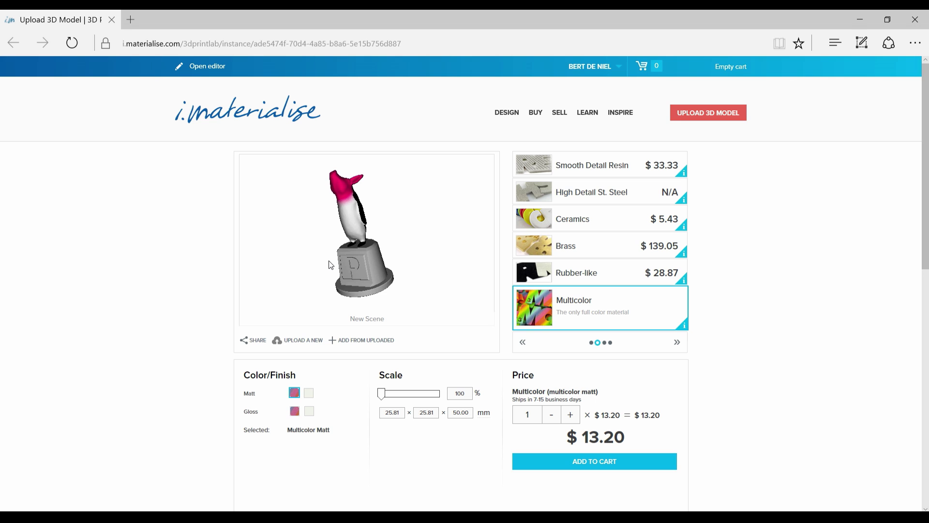
- Add one Multicolor Matt trophy to the cart and proceed through the cart review to checkout
left_click(599, 461)
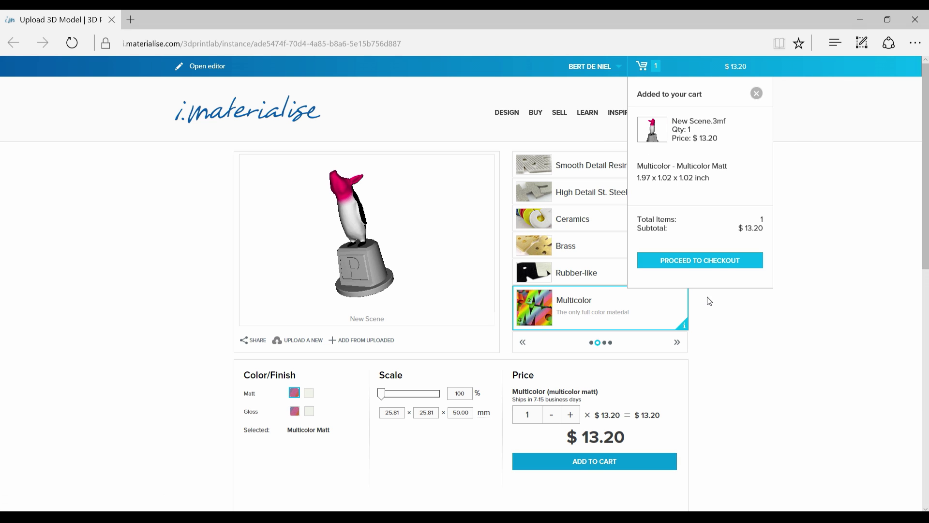
left_click(710, 265)
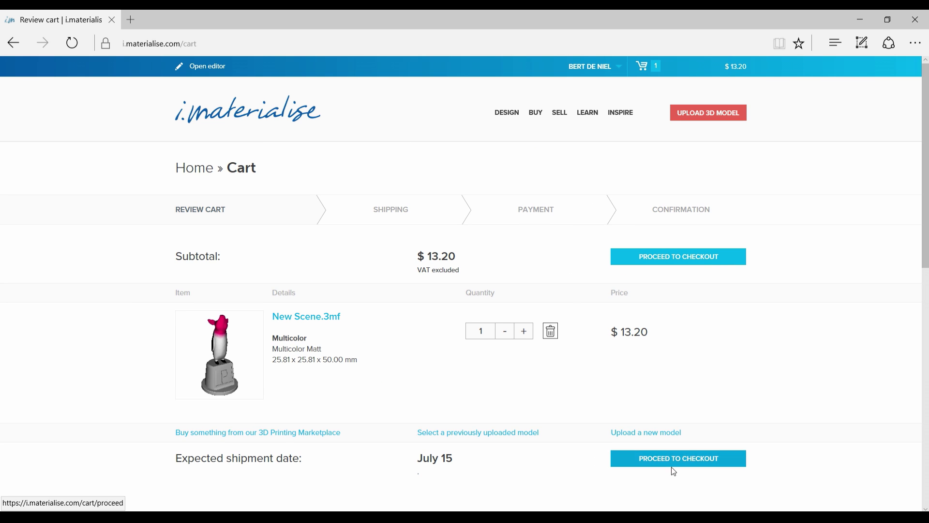
left_click(676, 459)
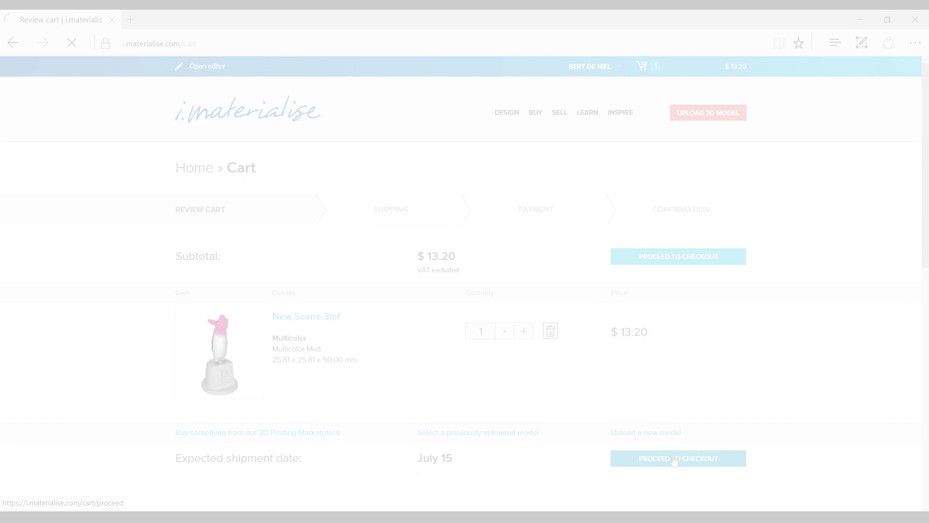